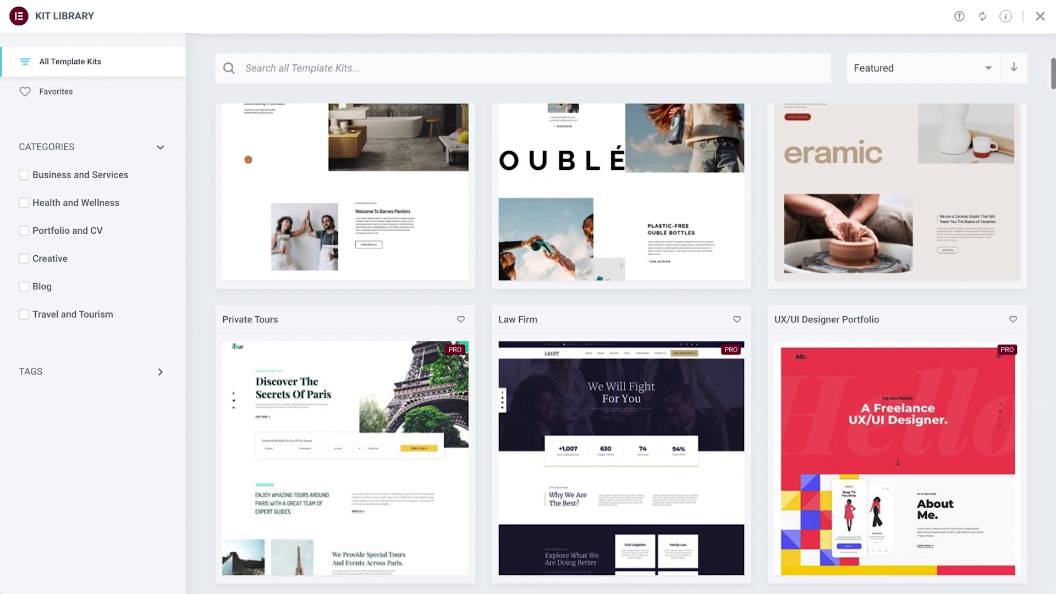
- Filter the template kits by the Blog tag using a tag search for "blog", and open the Travel Blog kit
{"action": "left_click", "coordinate": [31, 373]}
{"action": "type", "text": "blog"}
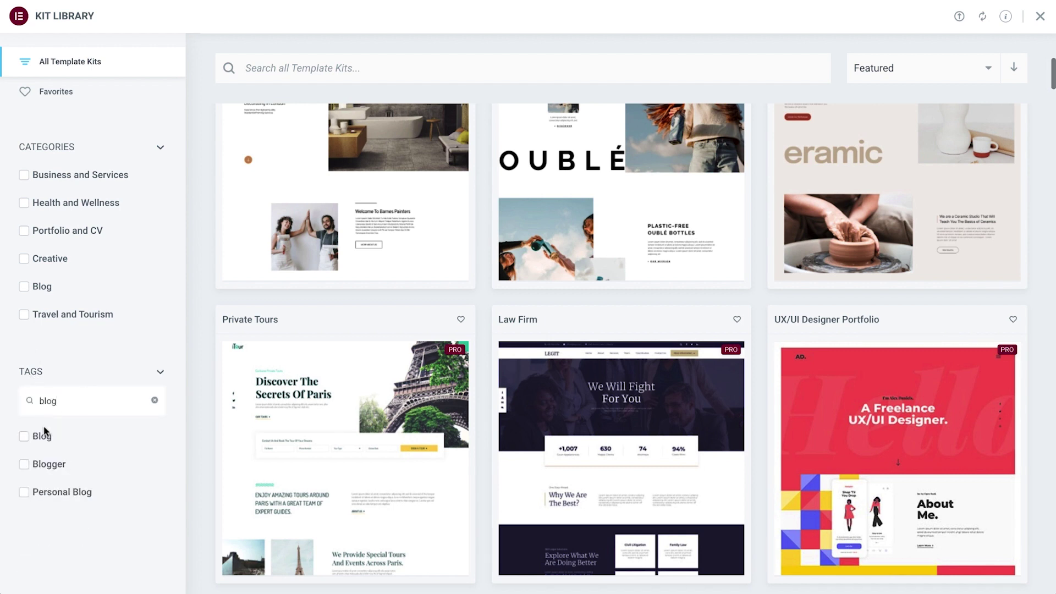
{"action": "left_click", "coordinate": [44, 435]}
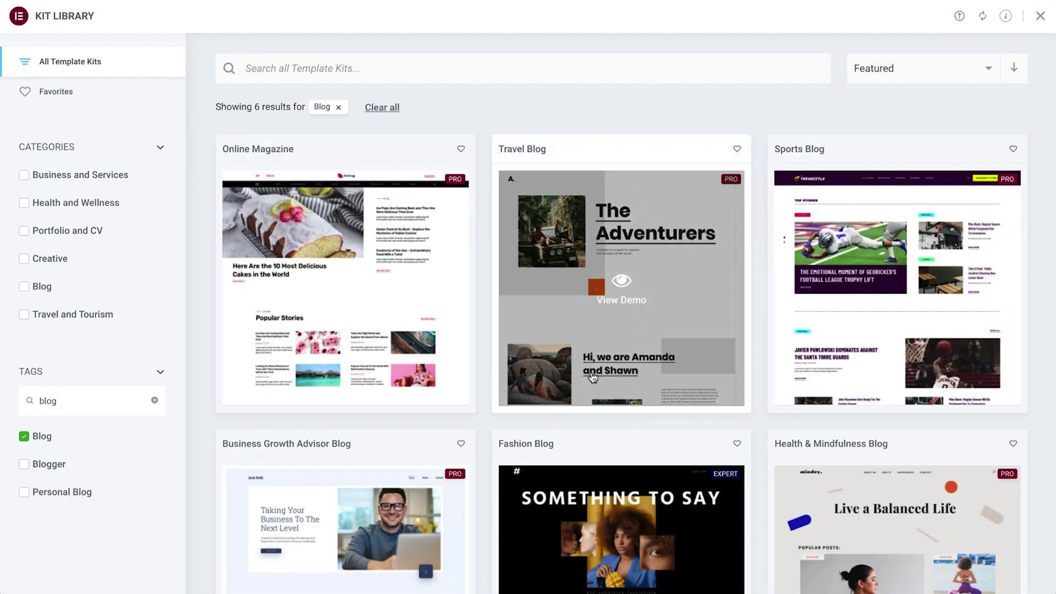
{"action": "left_click", "coordinate": [624, 366]}
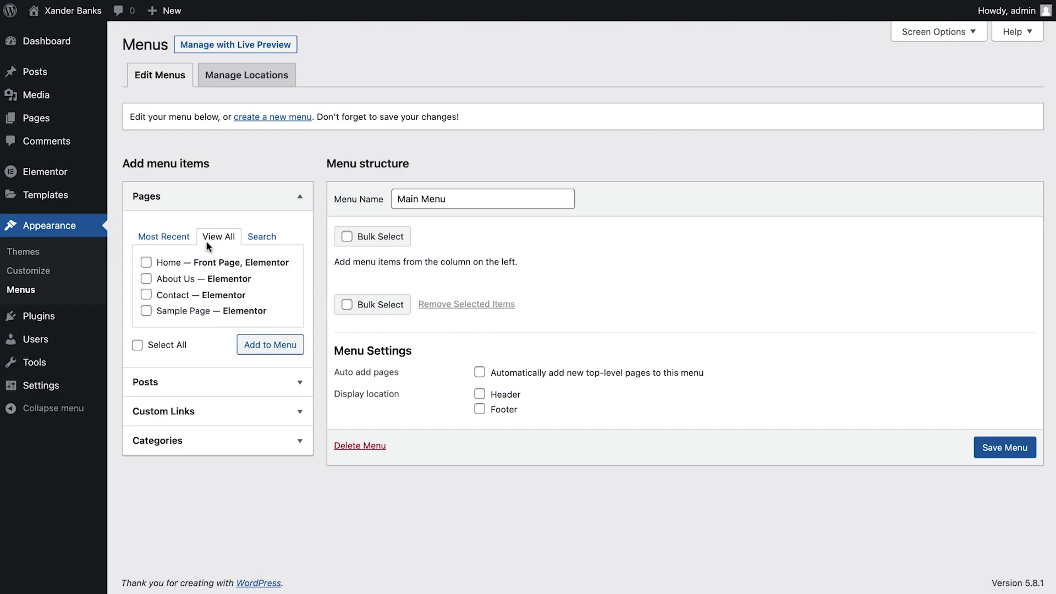
- Select the Home, About Us and Contact pages as items for the Main Menu
{"action": "left_click", "coordinate": [146, 262]}
{"action": "left_click", "coordinate": [147, 279]}
{"action": "left_click", "coordinate": [146, 295]}
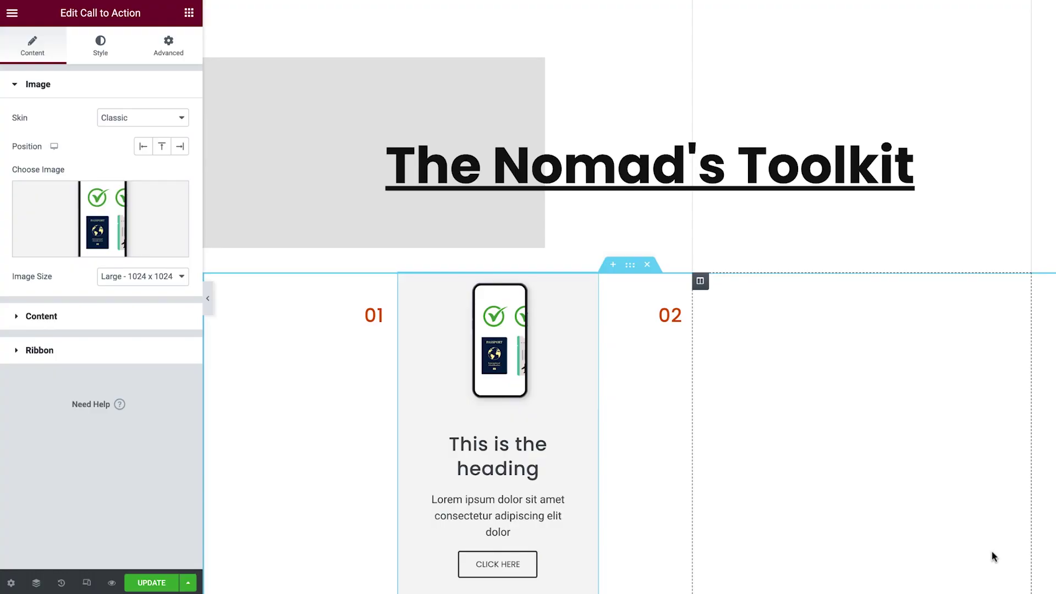
- Set the Call to Action title to "Flight Checklist" and its button text to "Free Download"
{"action": "left_click", "coordinate": [140, 324]}
{"action": "triple_click", "coordinate": [94, 207]}
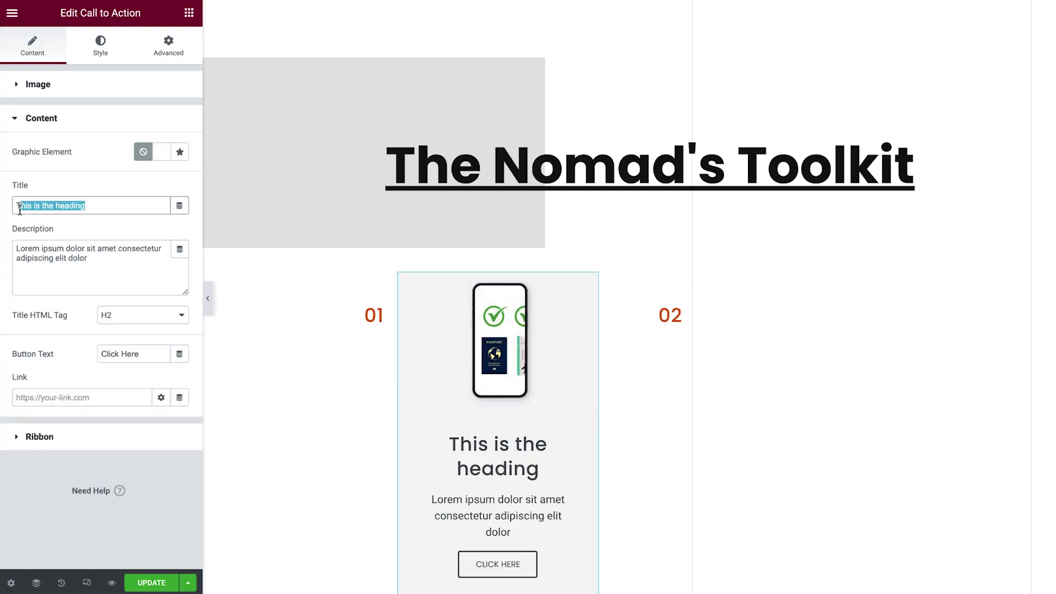
{"action": "type", "text": "Flight Checklist"}
{"action": "triple_click", "coordinate": [101, 352]}
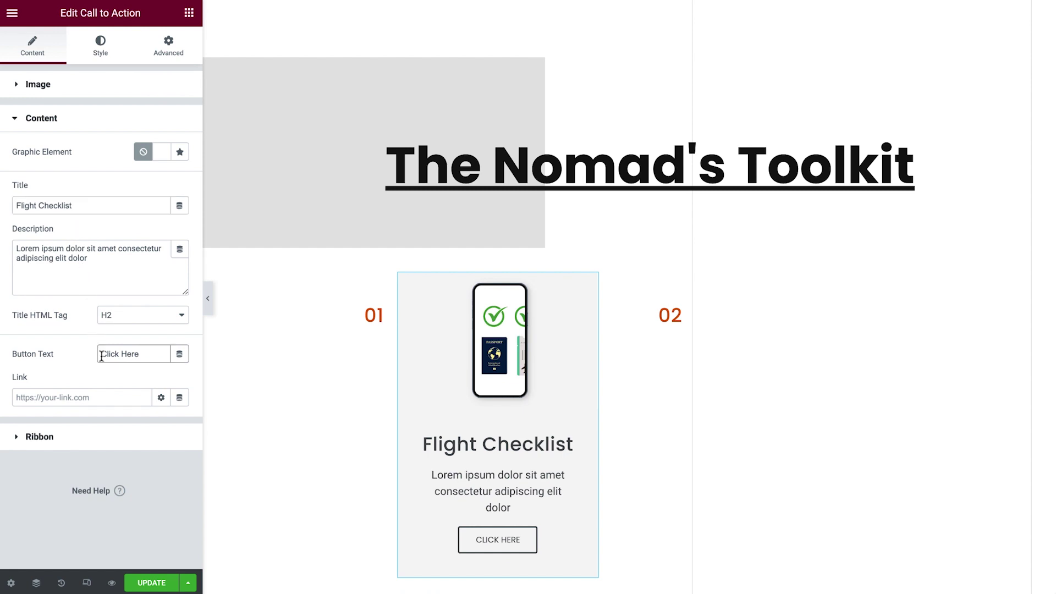
{"action": "type", "text": "Free Download"}
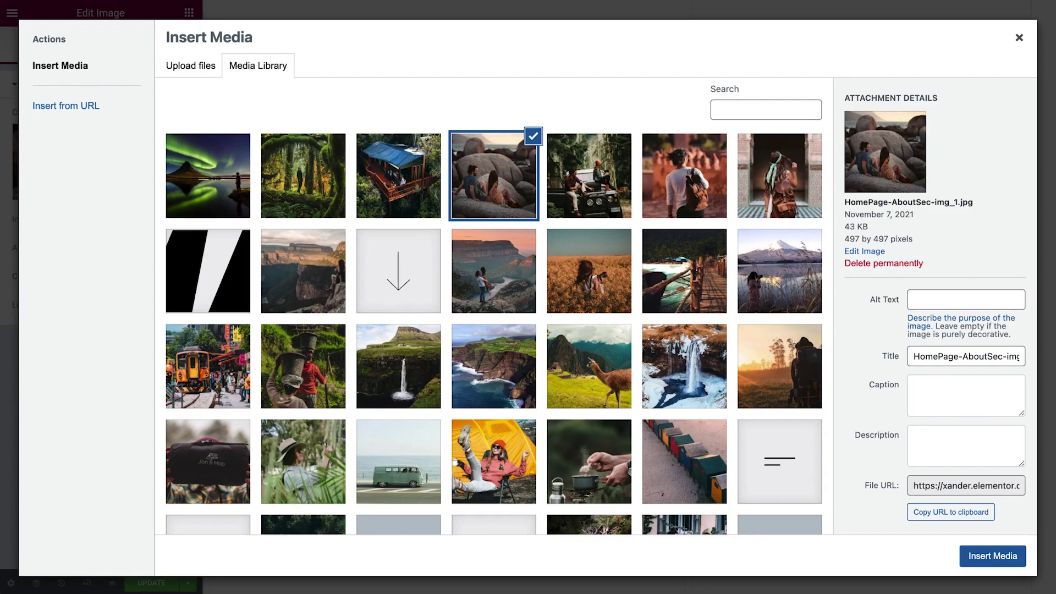
- Insert a picture from the media library into the Image widget
{"action": "left_click_drag", "start_coordinate": [226, 273], "coordinate": [284, 278]}
{"action": "left_click", "coordinate": [991, 557]}
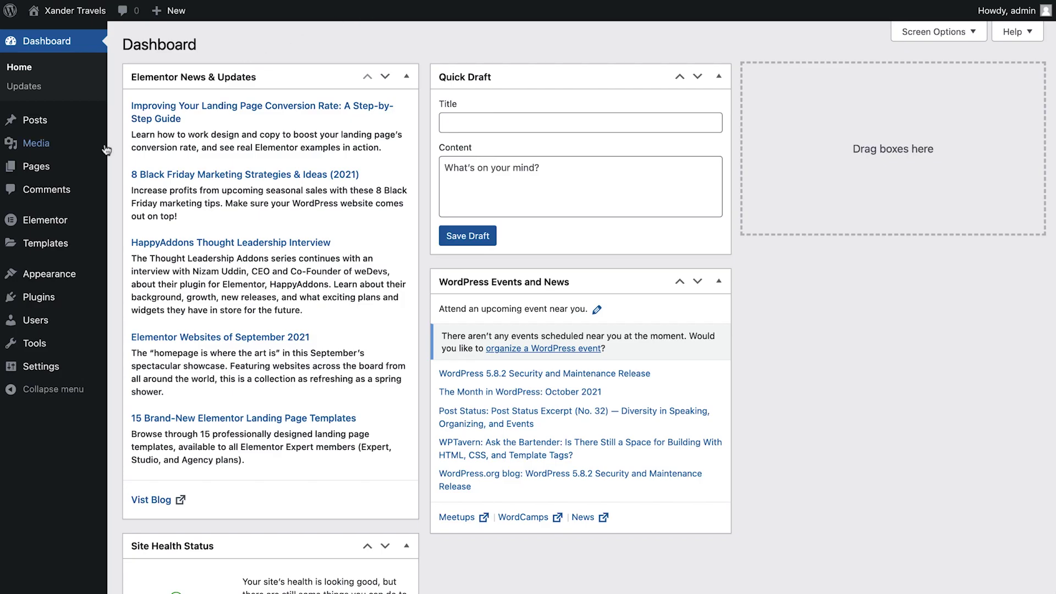
- Create a new page titled "Editor Basics" and open it for editing with Elementor
{"action": "mouse_move", "coordinate": [60, 172]}
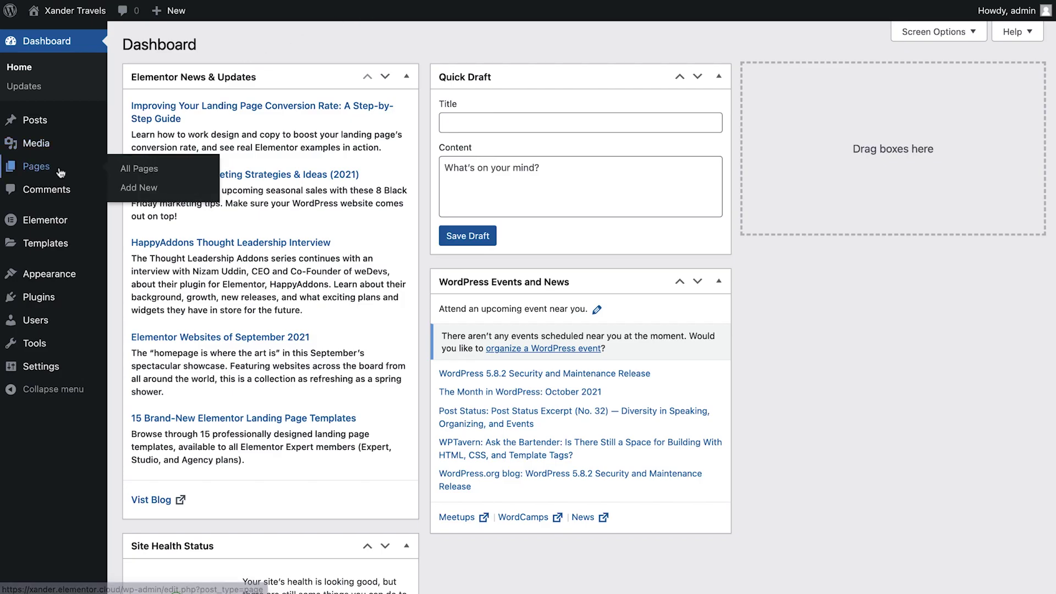
{"action": "left_click", "coordinate": [146, 189]}
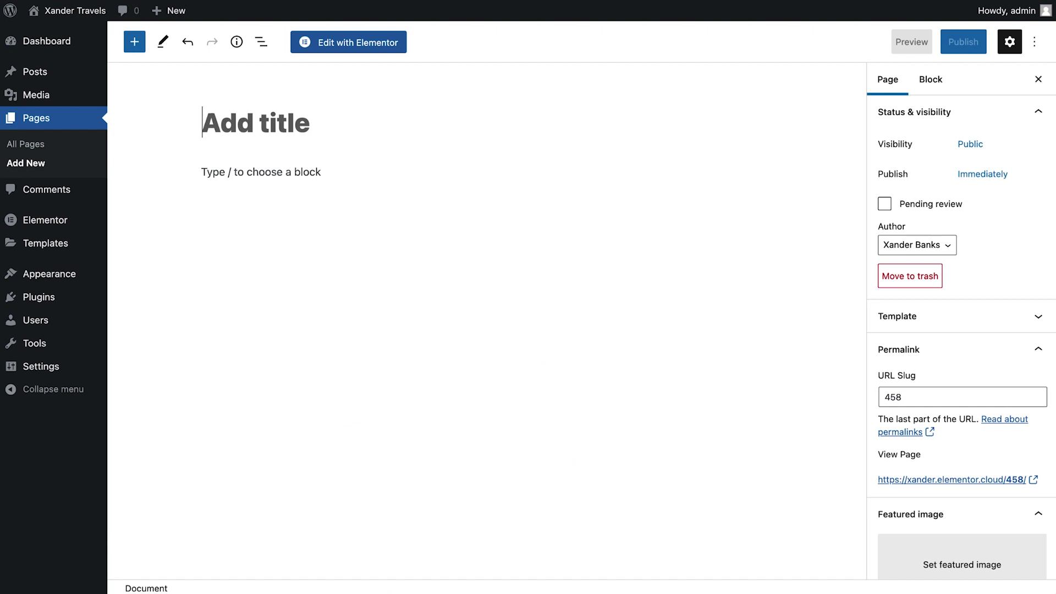
{"action": "type", "text": "Editor B"}
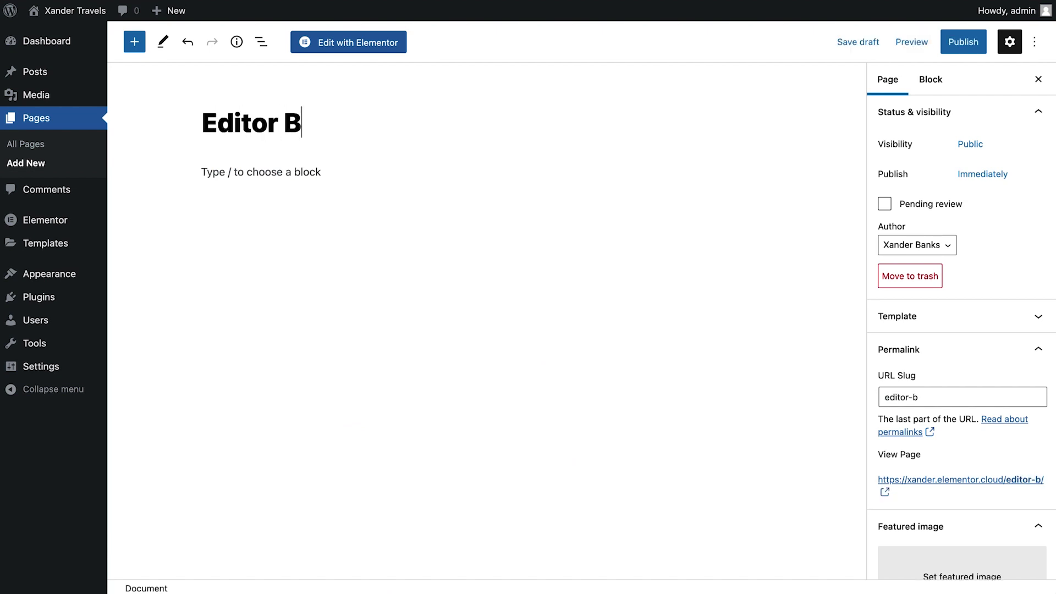
{"action": "type", "text": "asics"}
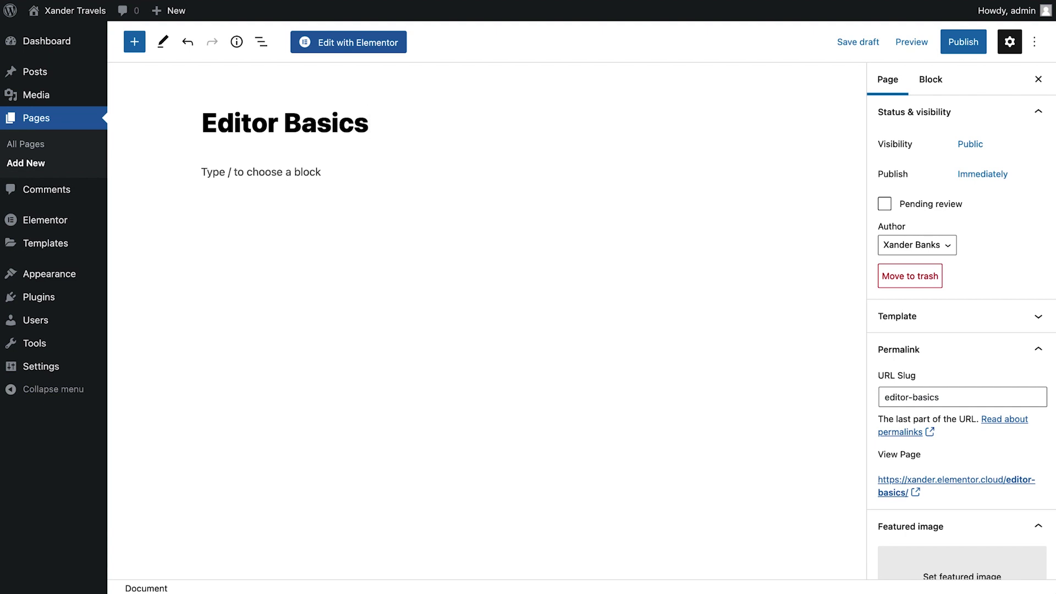
{"action": "left_click", "coordinate": [322, 49]}
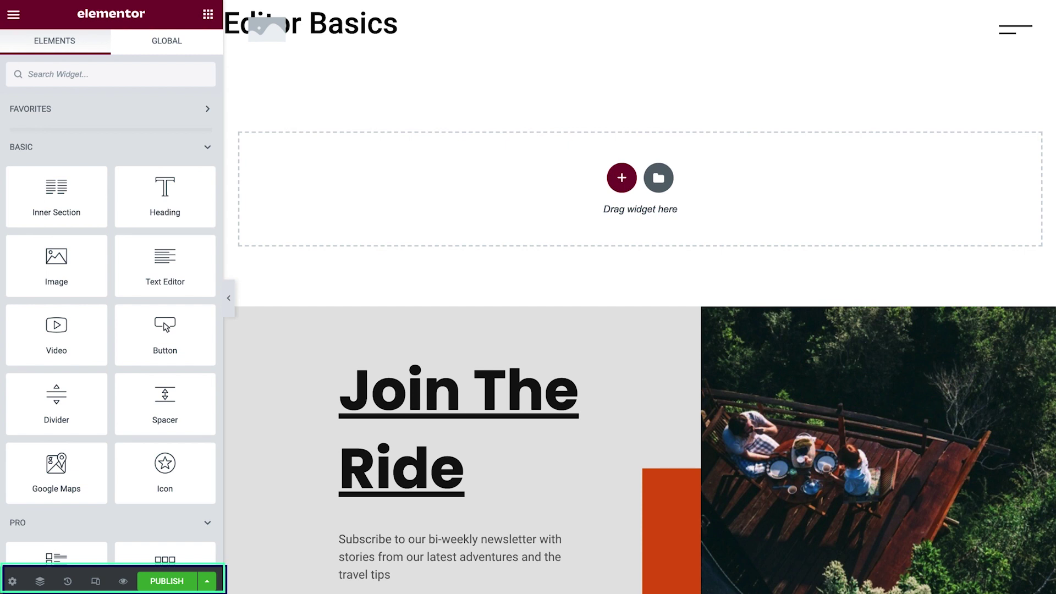
- Upload Northern-Lights.jpg to the media library and set it as the page's featured image in the page settings
{"action": "left_click", "coordinate": [10, 582]}
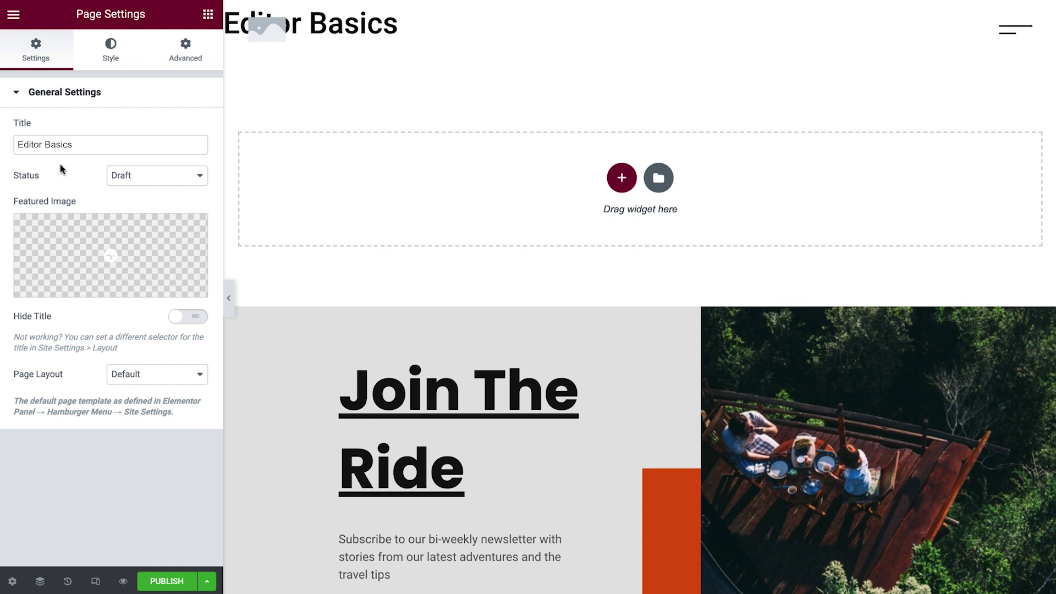
{"action": "left_click", "coordinate": [108, 236]}
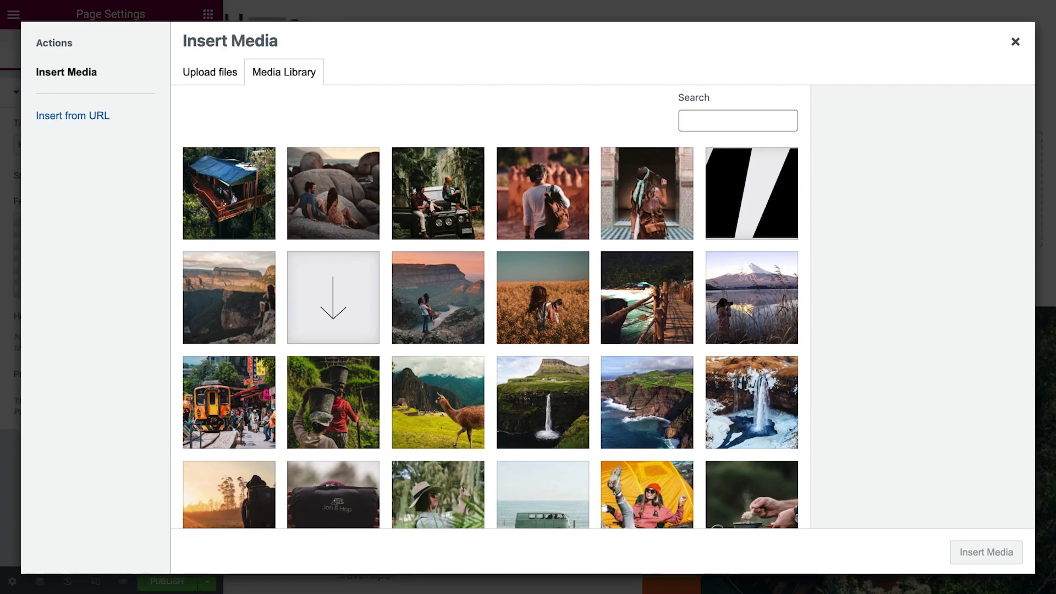
{"action": "left_click_drag", "start_coordinate": [0, 223], "coordinate": [309, 214]}
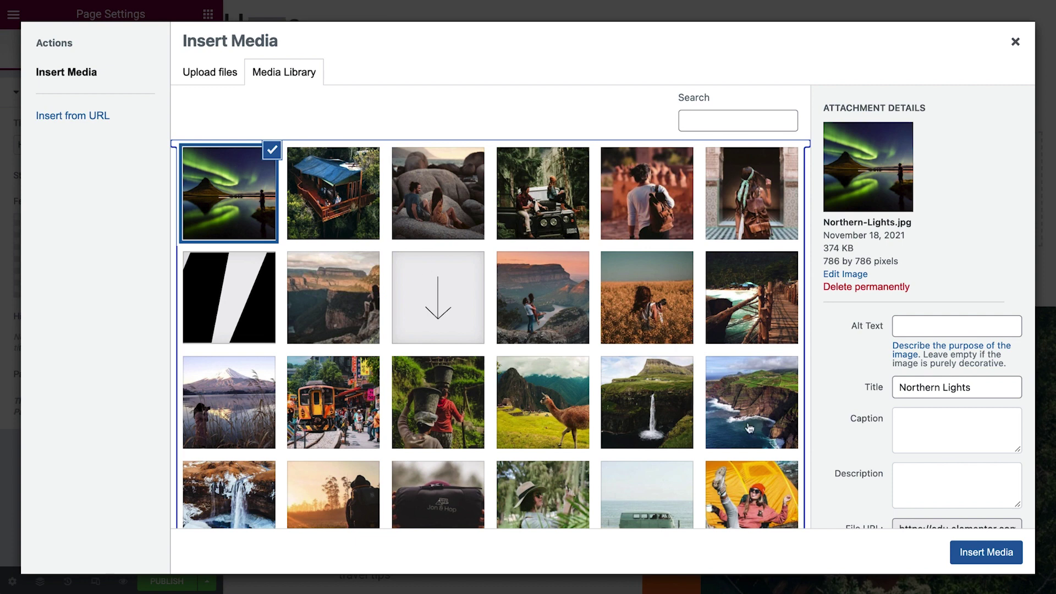
{"action": "left_click", "coordinate": [987, 554]}
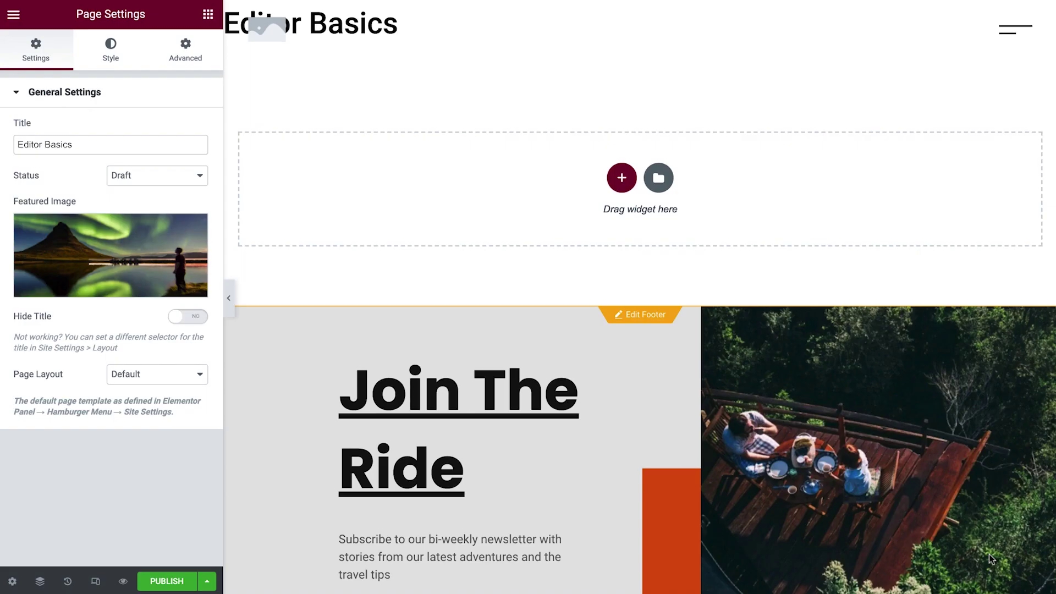
- Hide the page title and switch the page layout to the option without header and footer
{"action": "left_click", "coordinate": [186, 322]}
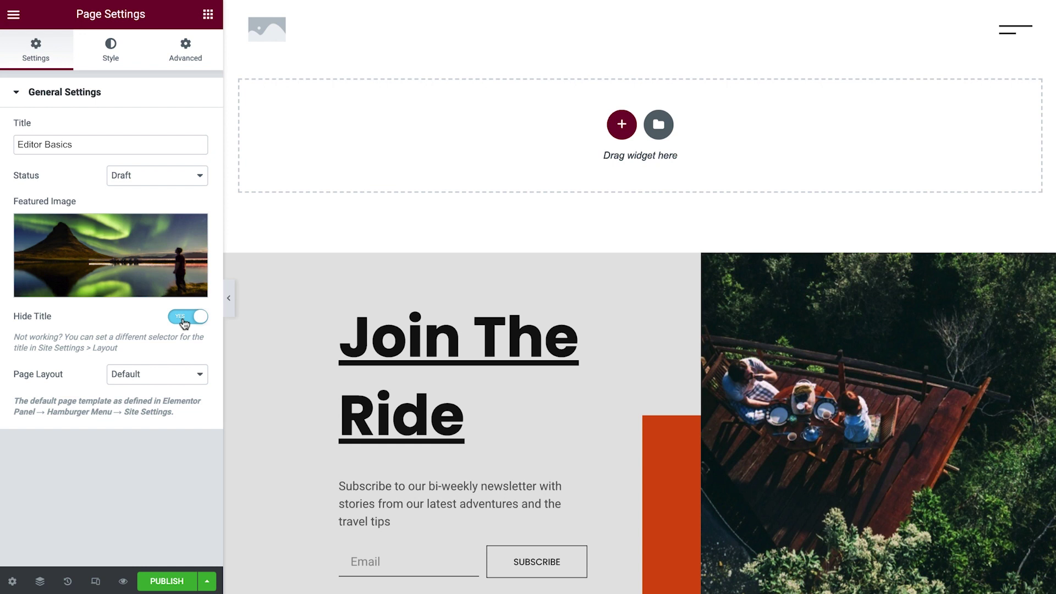
{"action": "left_click", "coordinate": [152, 374]}
{"action": "left_click", "coordinate": [157, 389]}
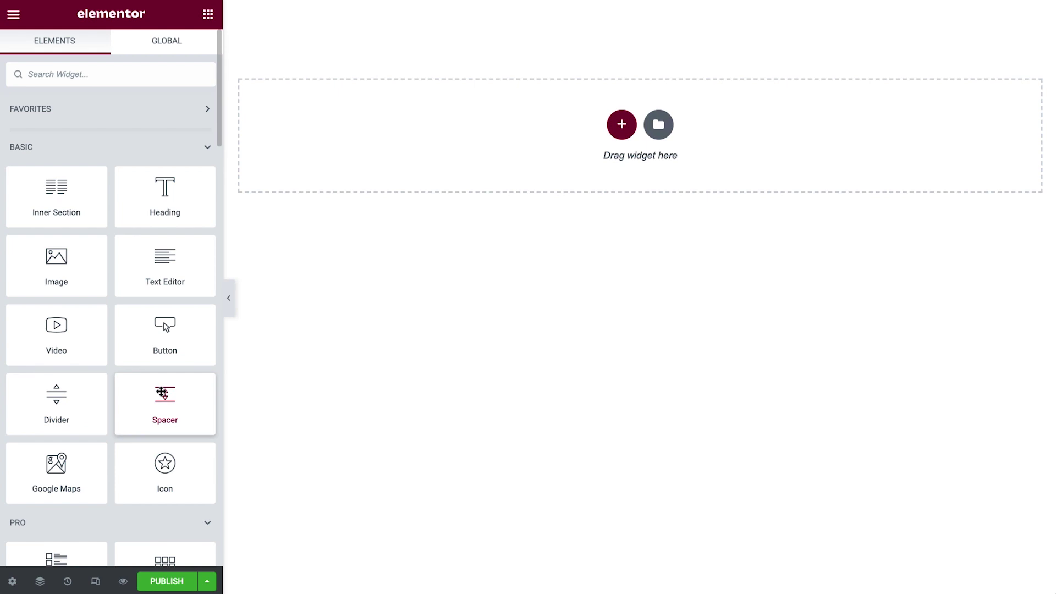
- Look at the Navigator and close it, and review the page's history of actions and revisions
{"action": "left_click", "coordinate": [39, 582]}
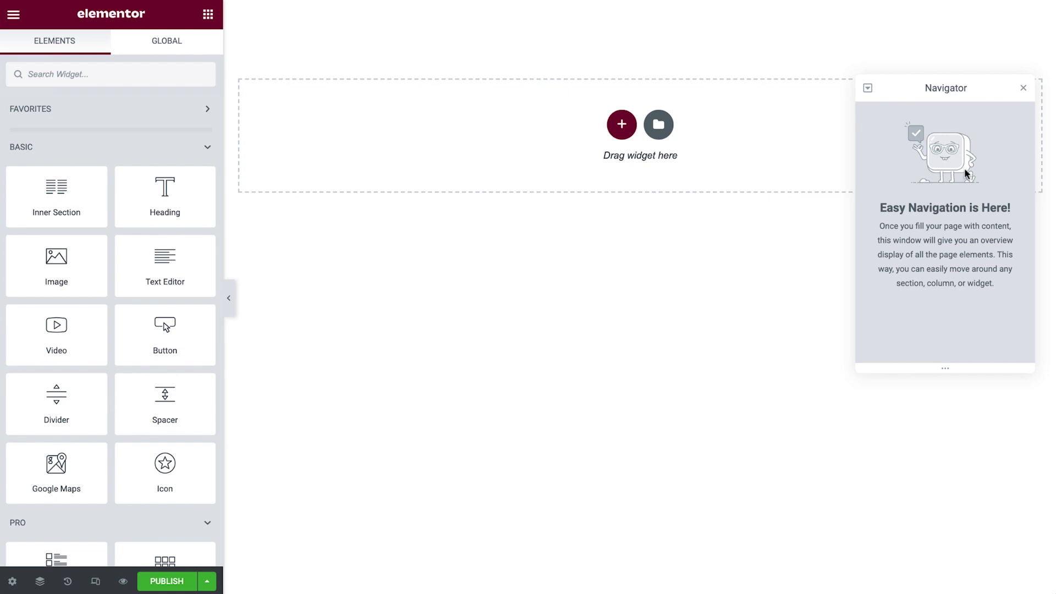
{"action": "left_click", "coordinate": [1023, 88]}
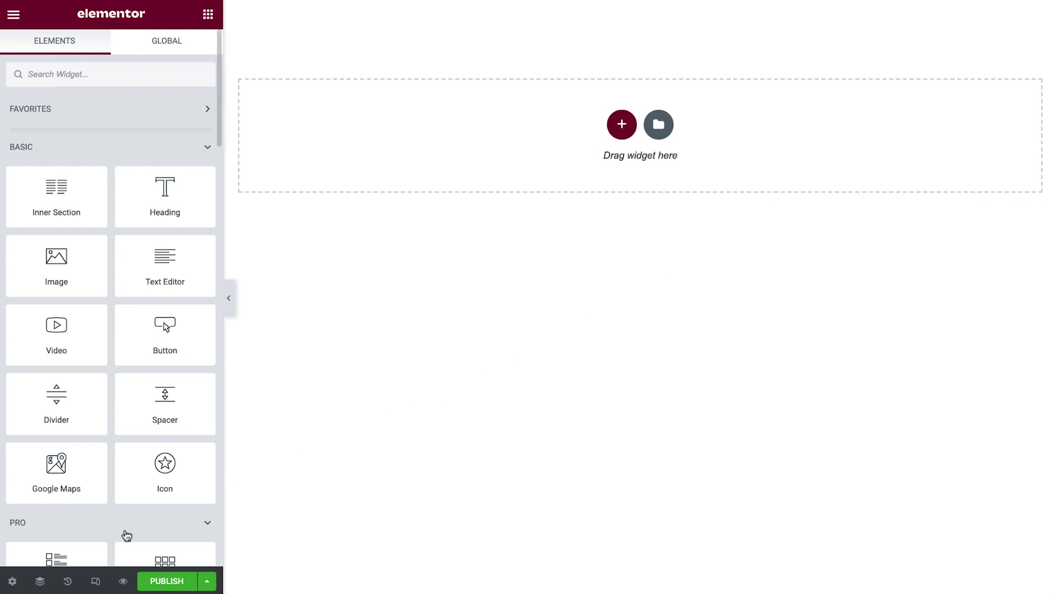
{"action": "left_click", "coordinate": [70, 580]}
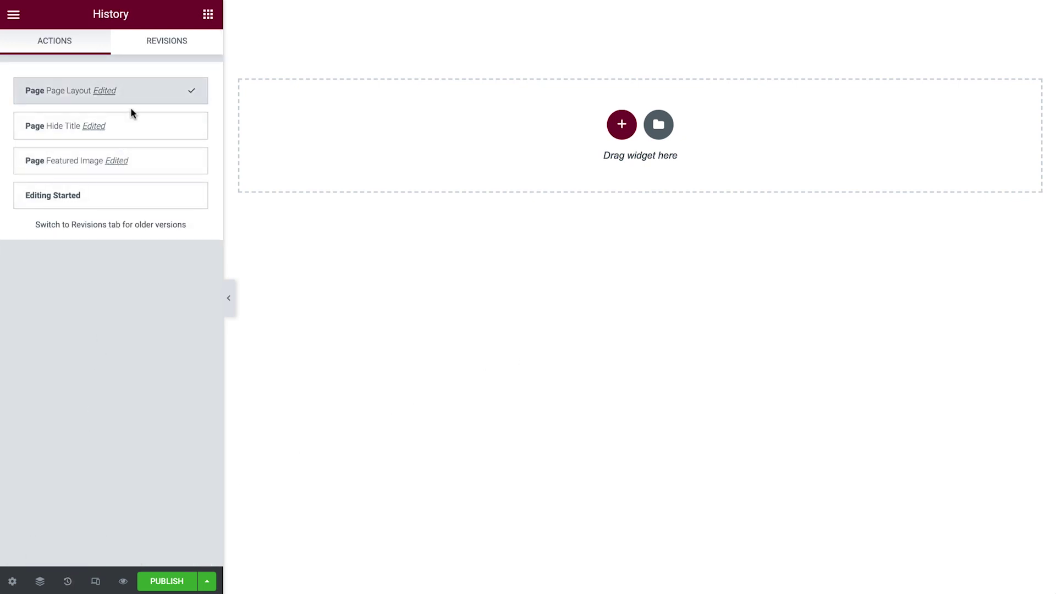
{"action": "left_click", "coordinate": [154, 46]}
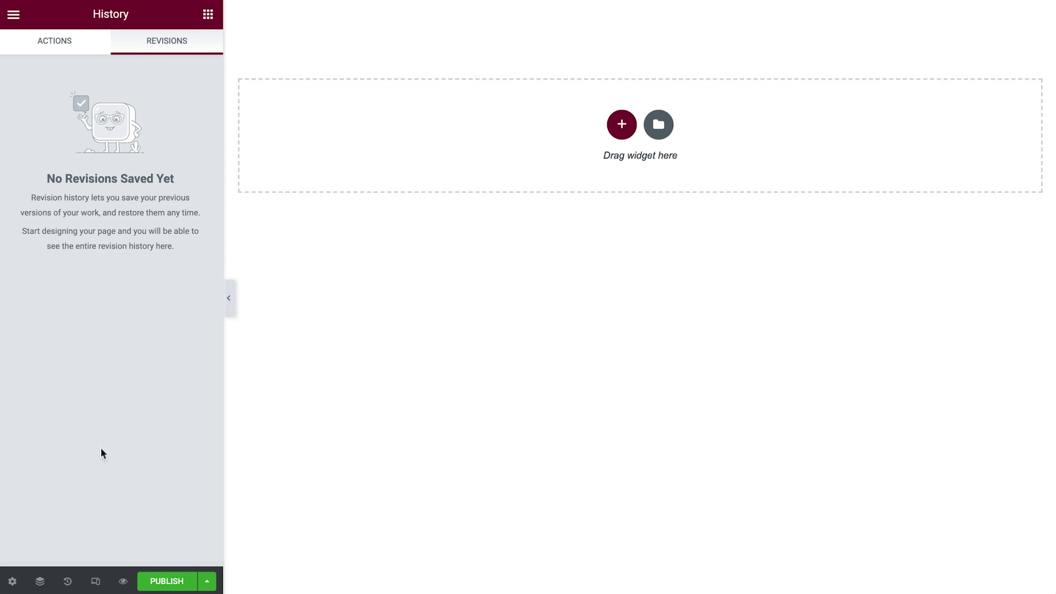
- Preview the page in desktop, tablet and mobile views, and check the additional save options beside Publish
{"action": "left_click", "coordinate": [96, 583]}
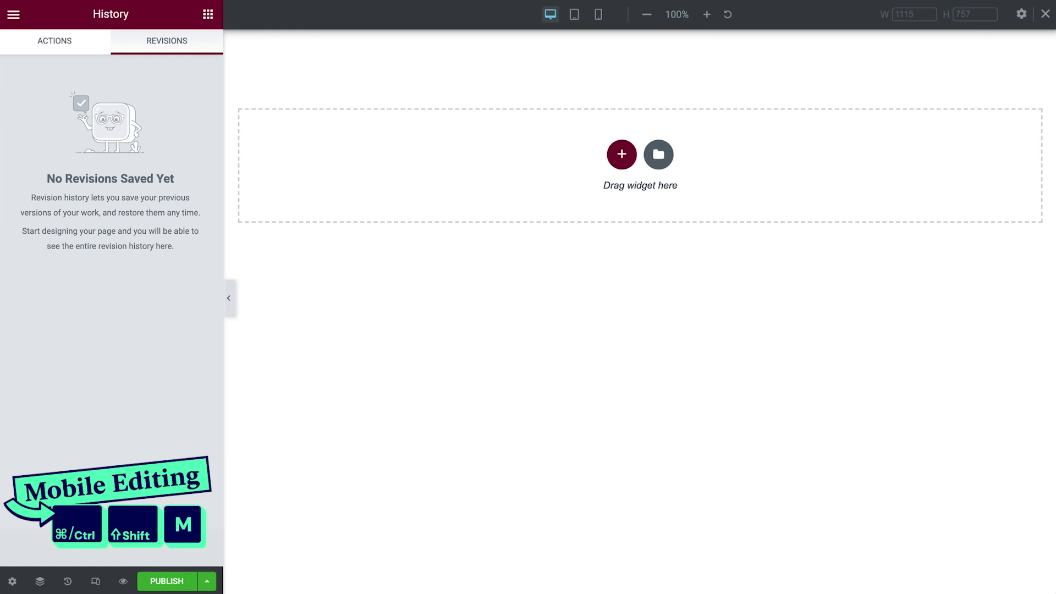
{"action": "key", "text": "ctrl+shift+m"}
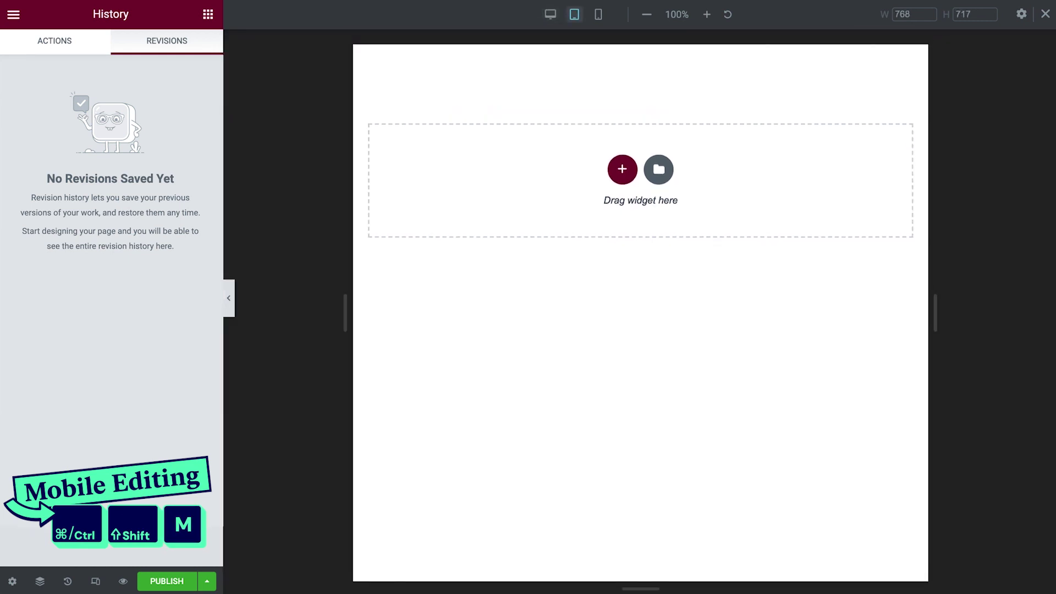
{"action": "key", "text": "ctrl+shift+m"}
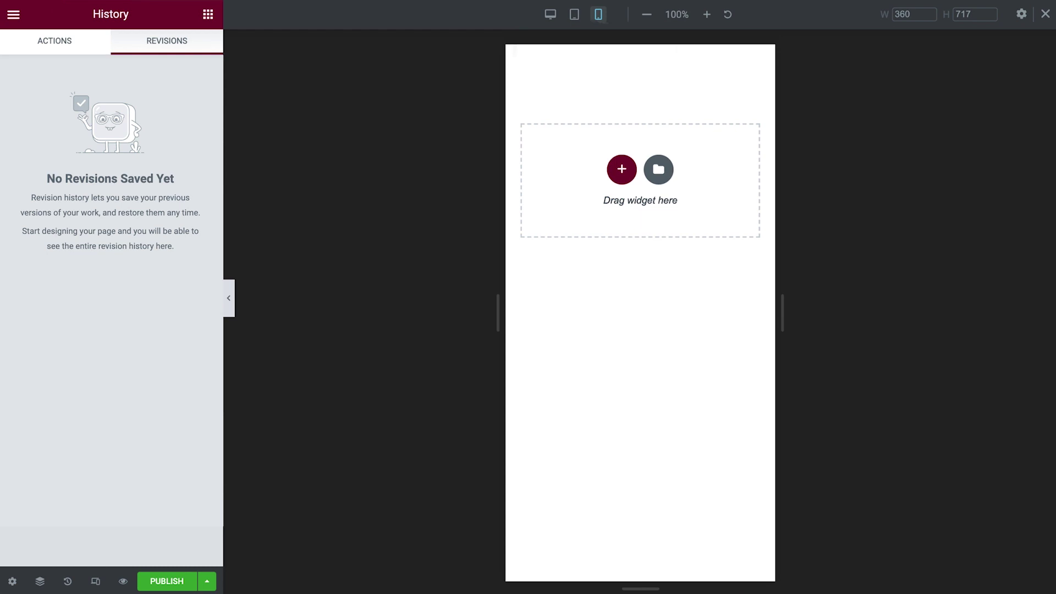
{"action": "key", "text": "ctrl+shift+m"}
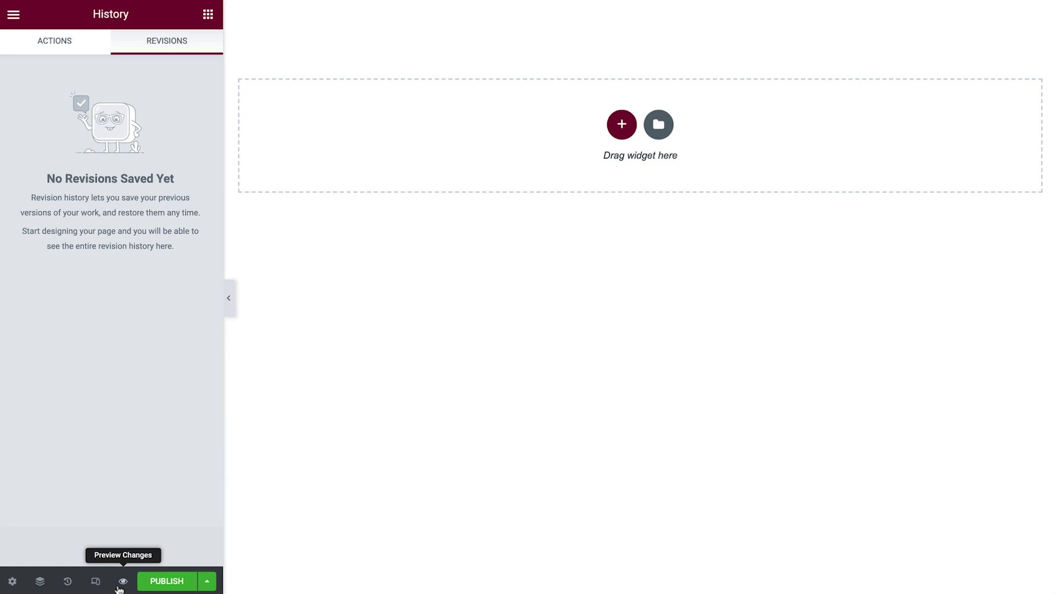
{"action": "left_click", "coordinate": [207, 582]}
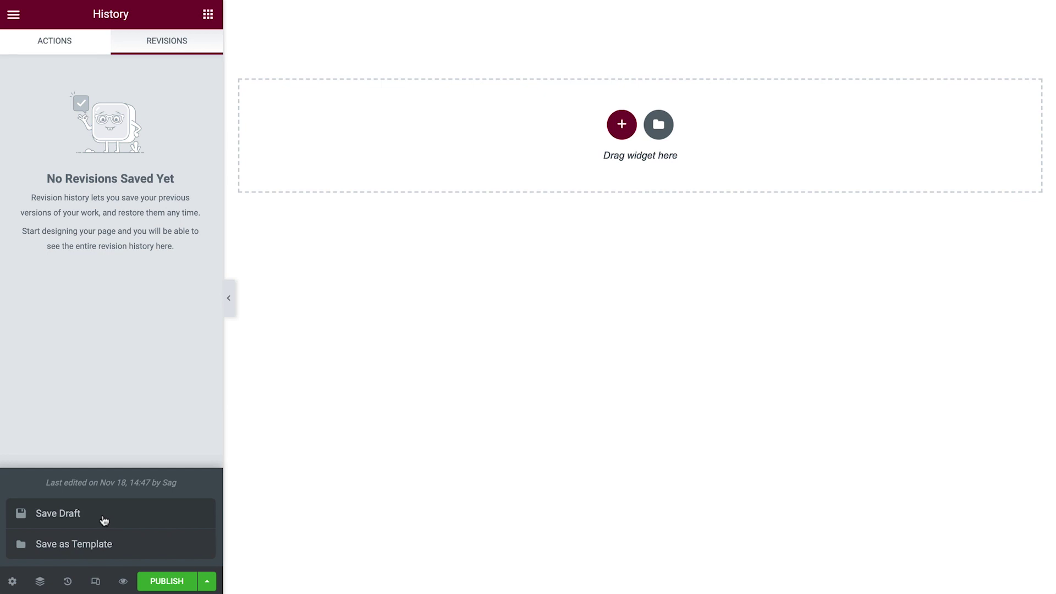
{"action": "left_click", "coordinate": [207, 582]}
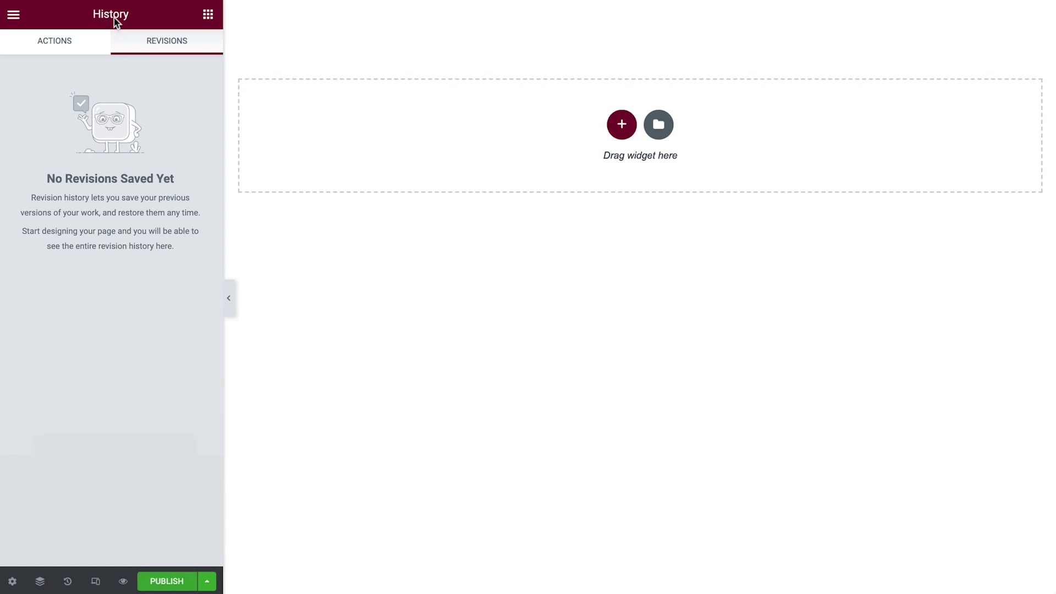
- In the user preferences, set the UI theme to Light after trying Dark, and narrow the panel width to 226
{"action": "left_click", "coordinate": [14, 15]}
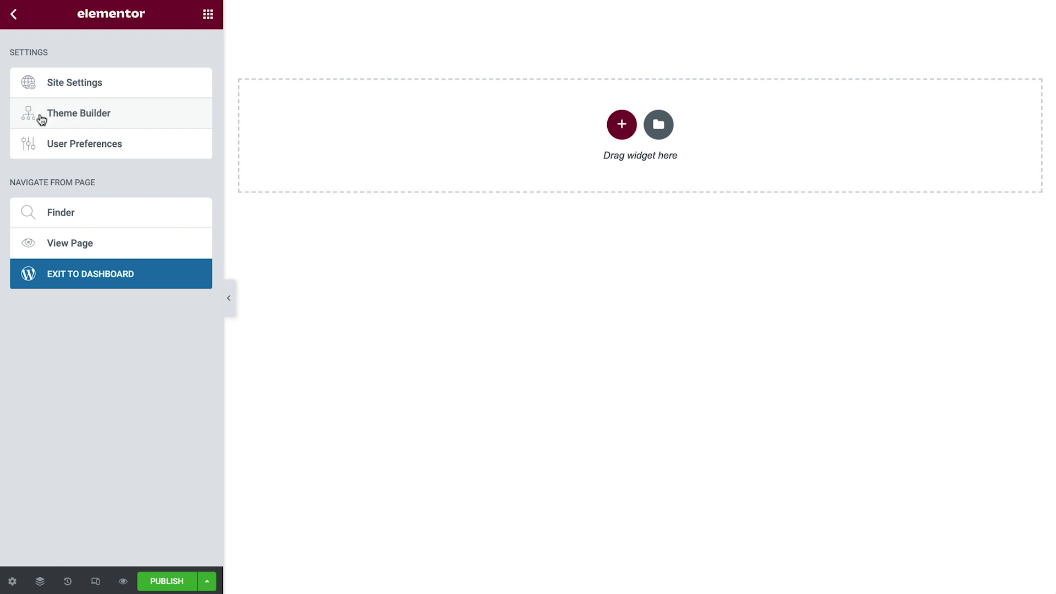
{"action": "left_click", "coordinate": [38, 144]}
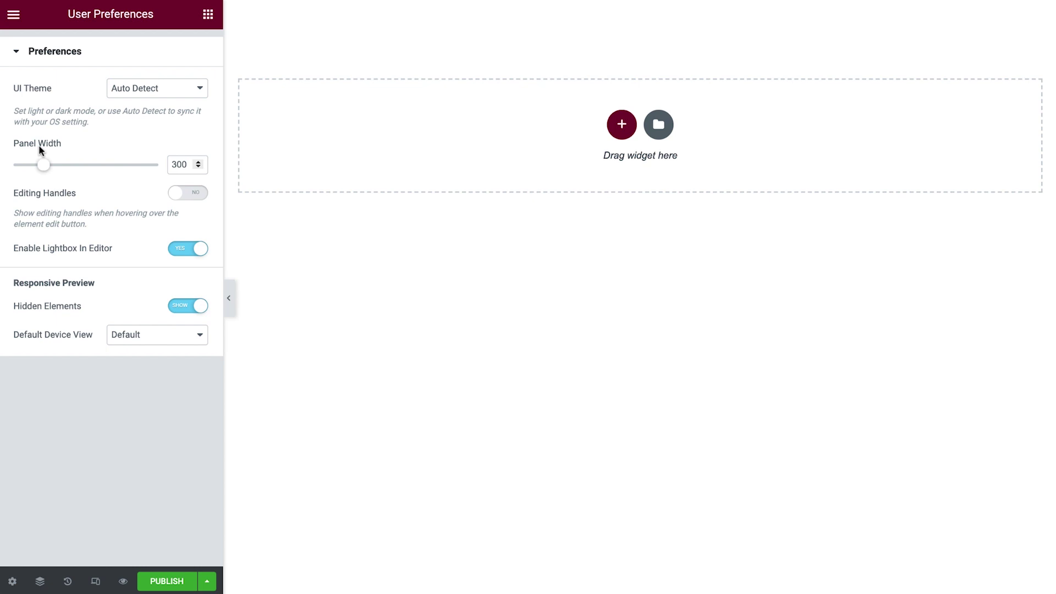
{"action": "left_click", "coordinate": [167, 92]}
{"action": "left_click", "coordinate": [153, 122]}
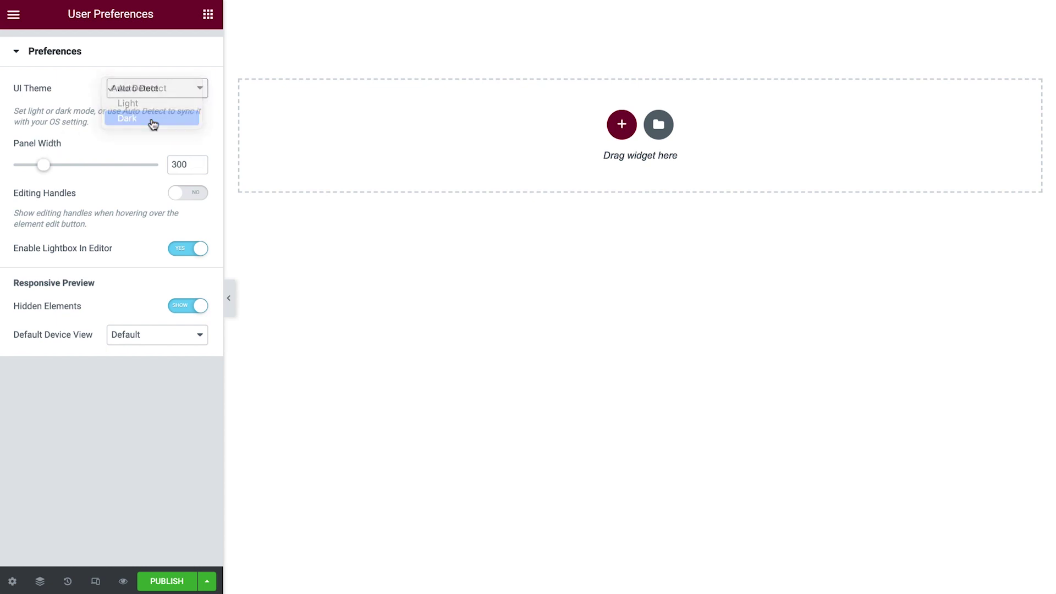
{"action": "left_click", "coordinate": [147, 94]}
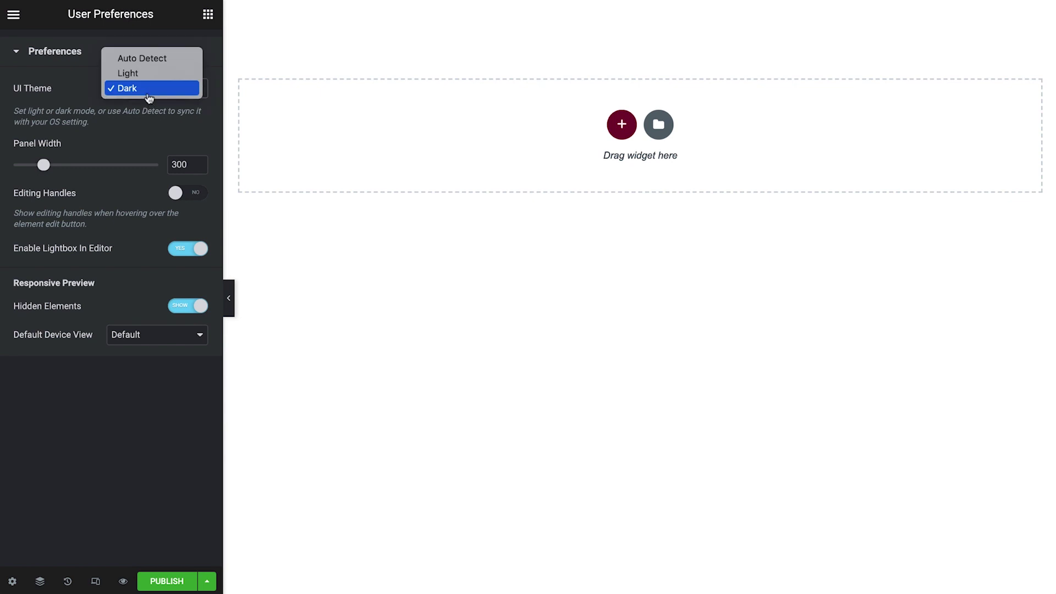
{"action": "left_click", "coordinate": [150, 77]}
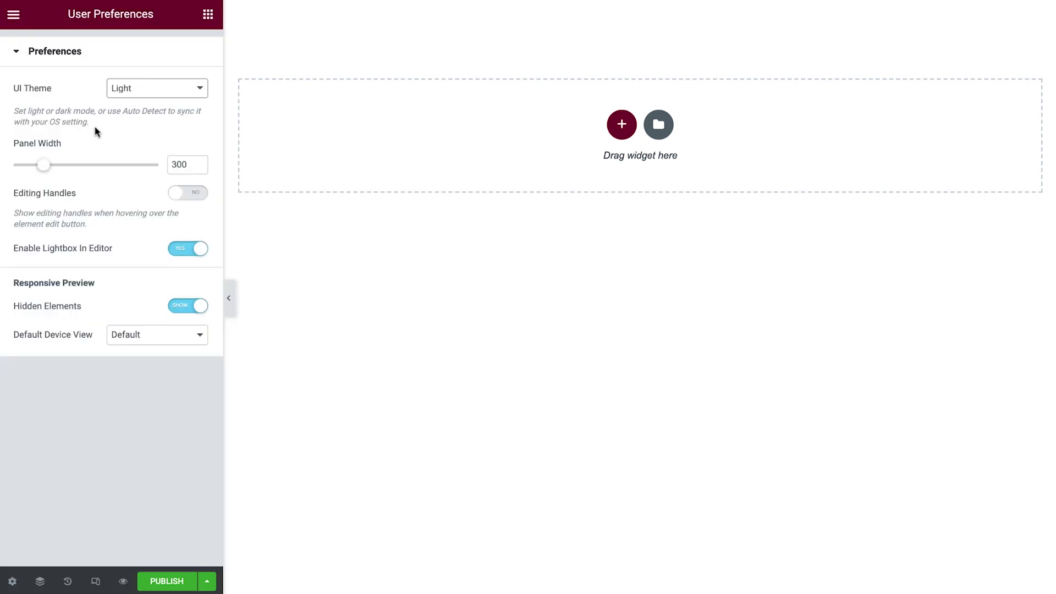
{"action": "mouse_move", "coordinate": [44, 166]}
{"action": "left_mouse_down"}
{"action": "mouse_move", "coordinate": [78, 168]}
{"action": "mouse_move", "coordinate": [24, 166]}
{"action": "left_mouse_up"}
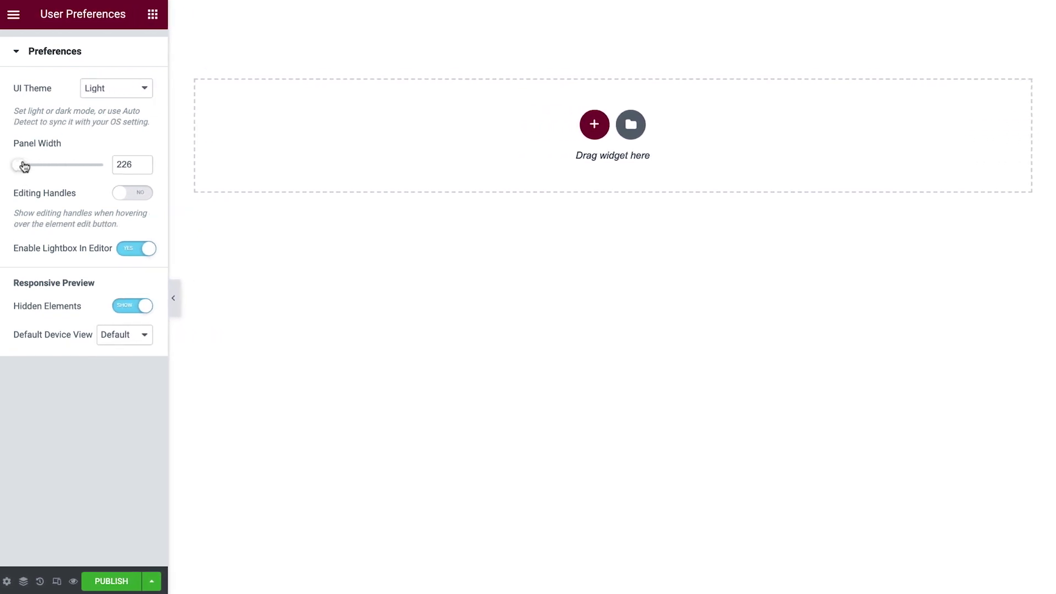
- Set the editor panel width to 300 in the user preferences, and bring up the Finder and dismiss it
{"action": "double_click", "coordinate": [124, 165]}
{"action": "type", "text": "300"}
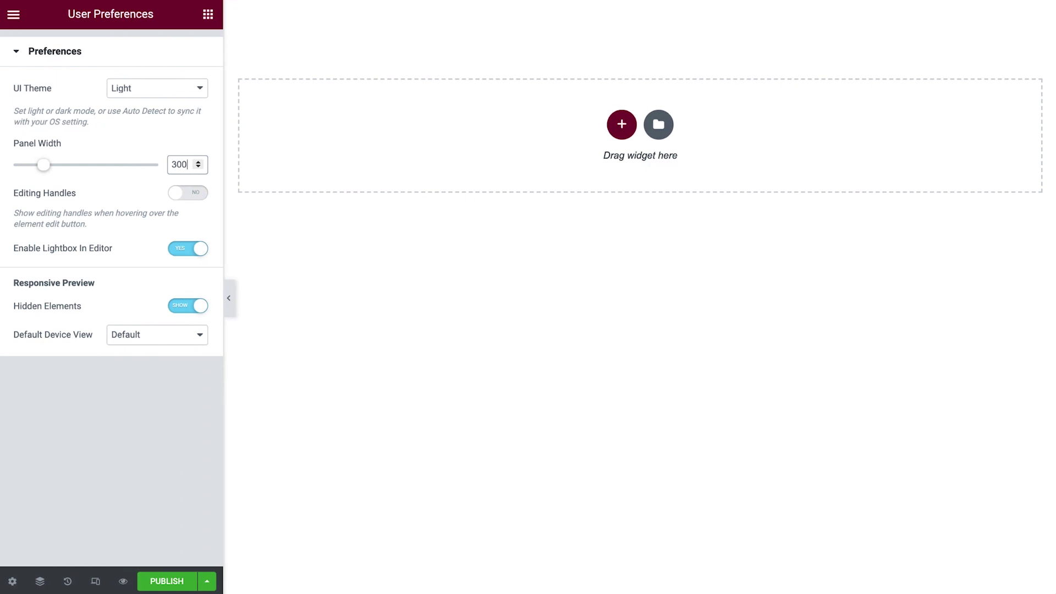
{"action": "left_click", "coordinate": [14, 15]}
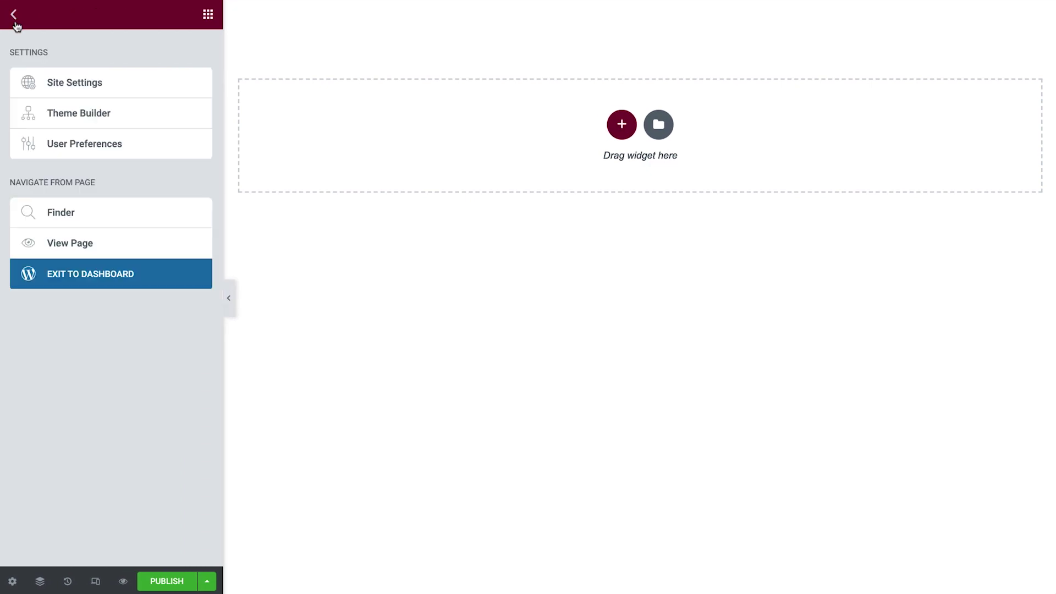
{"action": "left_click", "coordinate": [88, 214]}
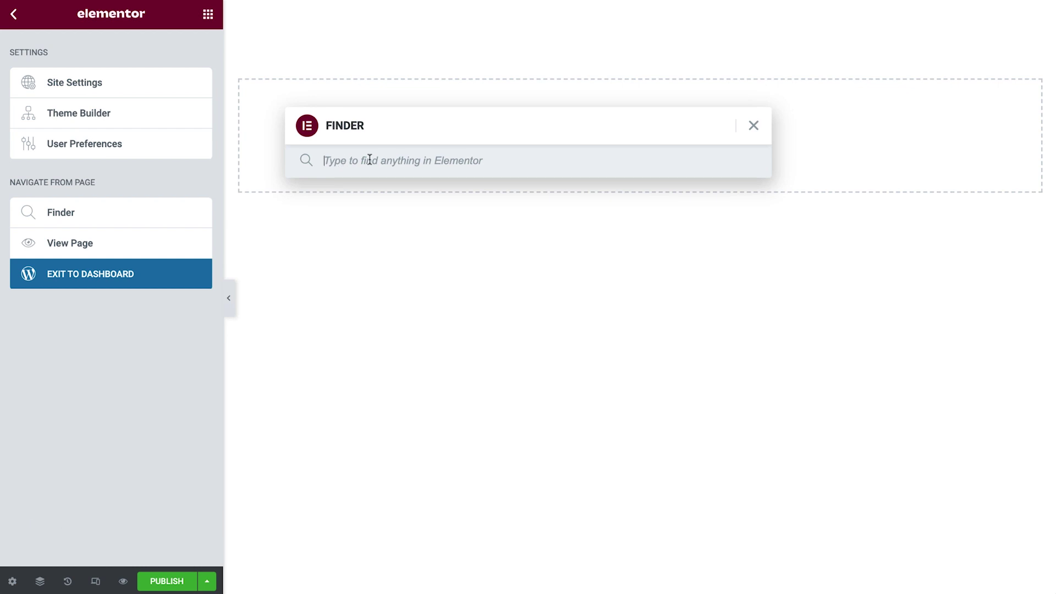
{"action": "left_click", "coordinate": [753, 126]}
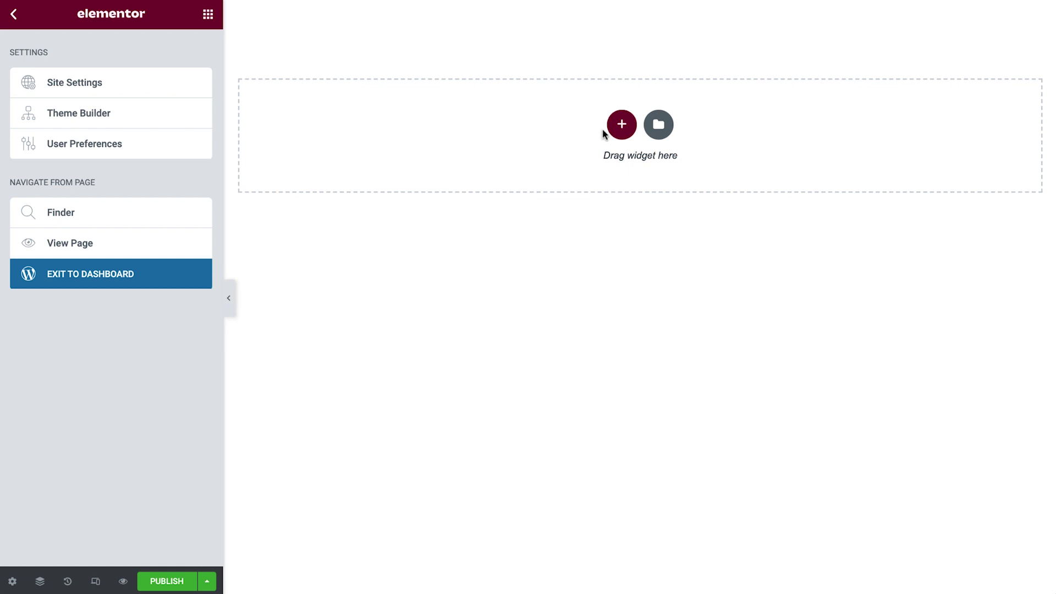
- Browse the template library's saved templates, page templates and blocks
{"action": "left_click", "coordinate": [658, 134]}
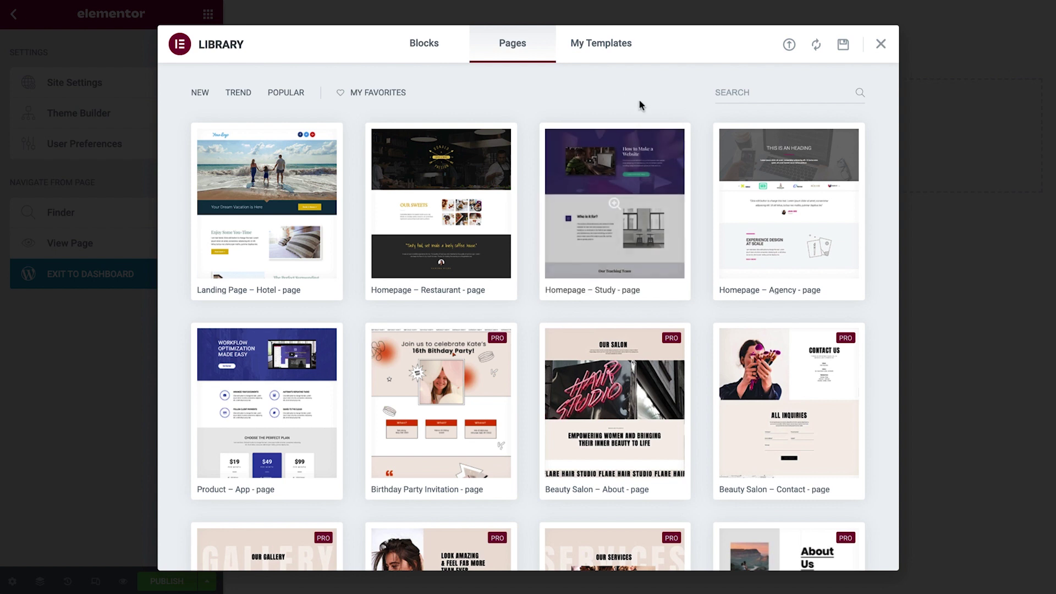
{"action": "left_click", "coordinate": [611, 52]}
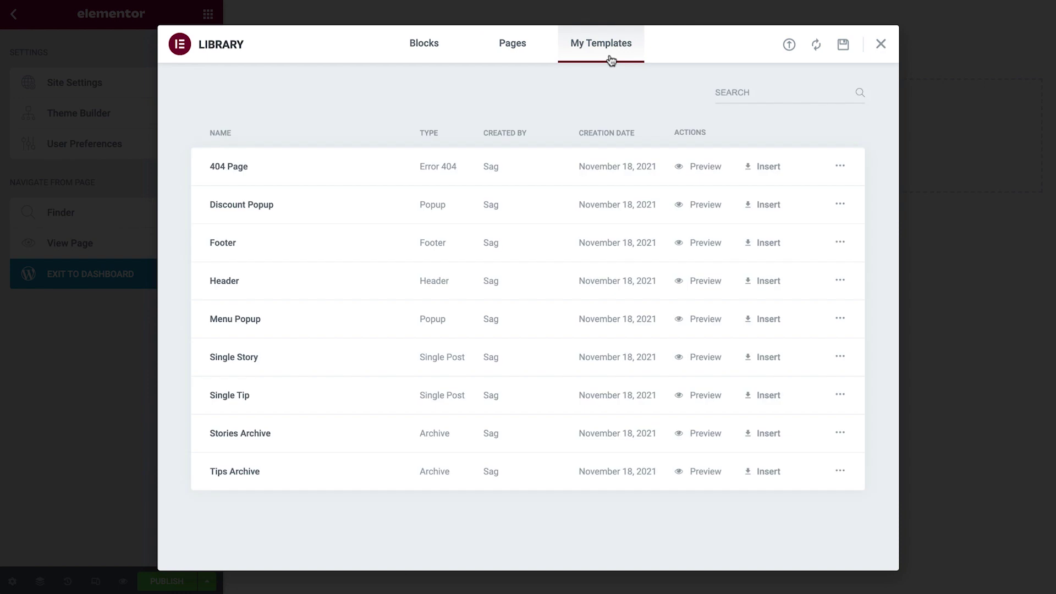
{"action": "left_click", "coordinate": [516, 58]}
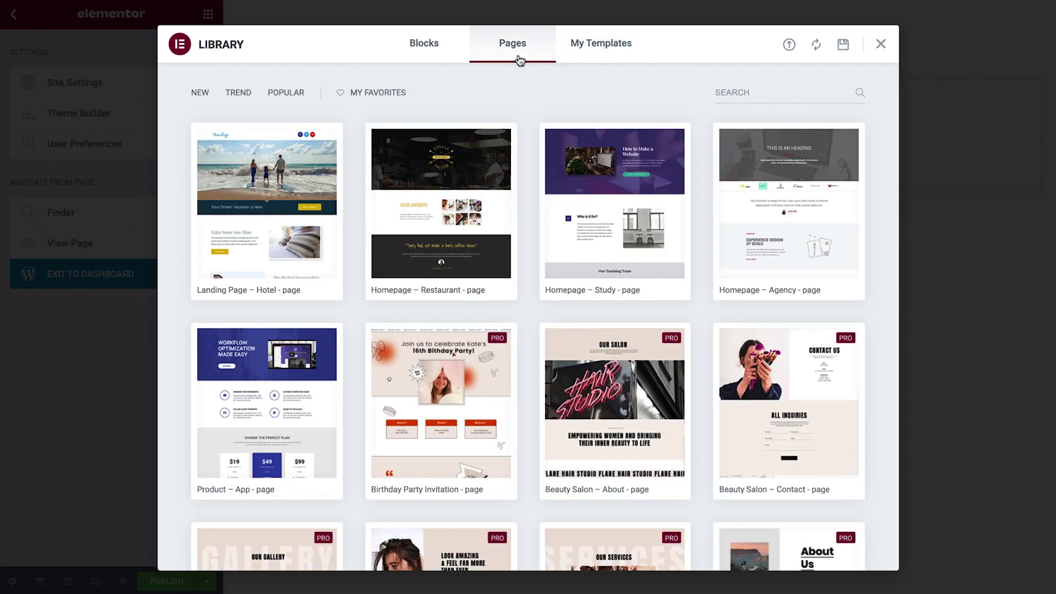
{"action": "left_click", "coordinate": [422, 61]}
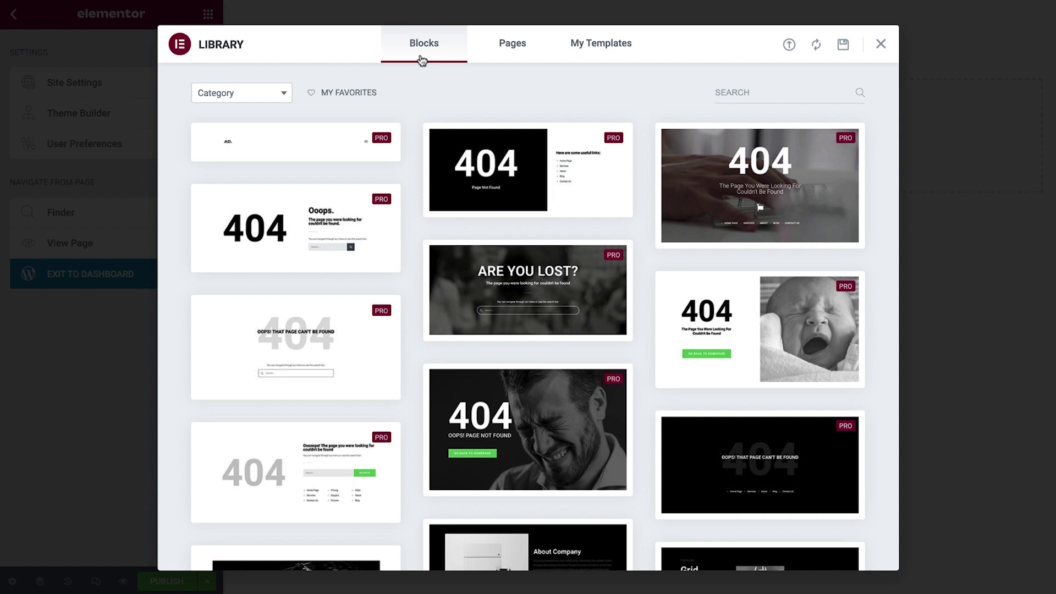
- Filter the library blocks by the About category and mark the dark "About Company" and white "Company is a collective" blocks as favorites
{"action": "left_click", "coordinate": [270, 102]}
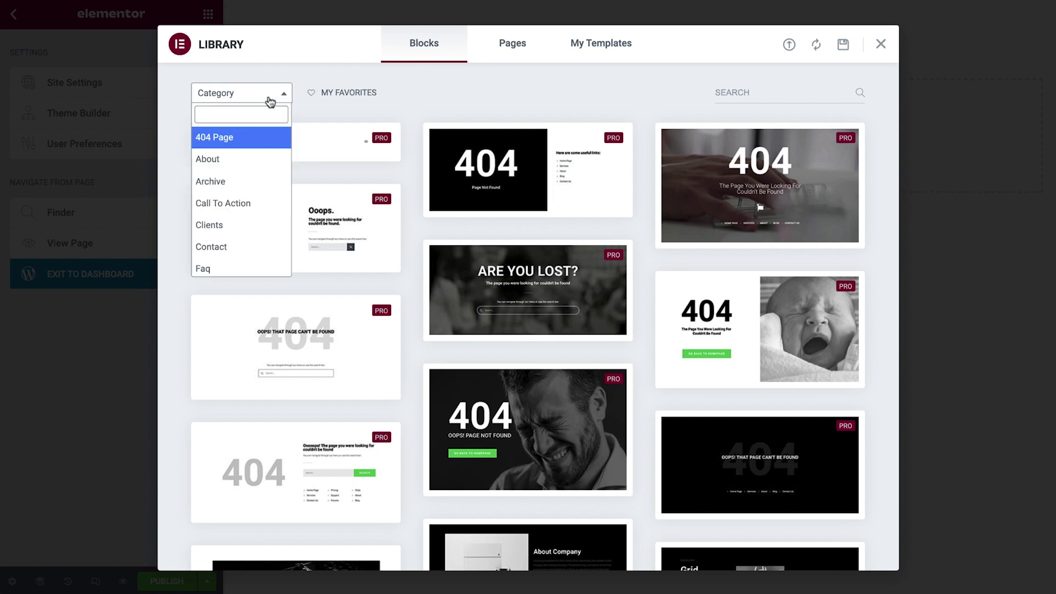
{"action": "left_click", "coordinate": [228, 161]}
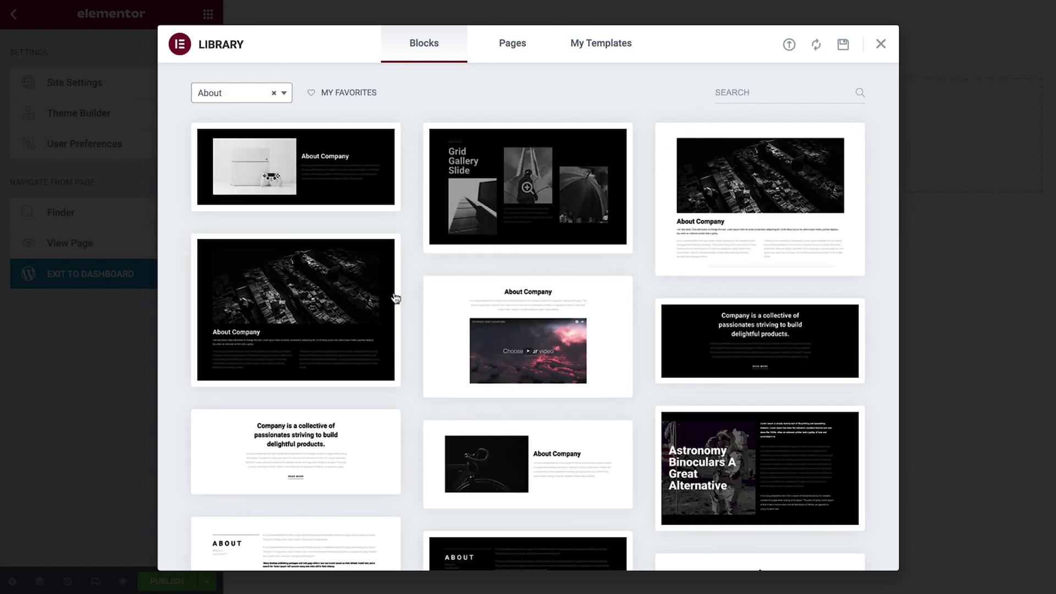
{"action": "mouse_move", "coordinate": [363, 335]}
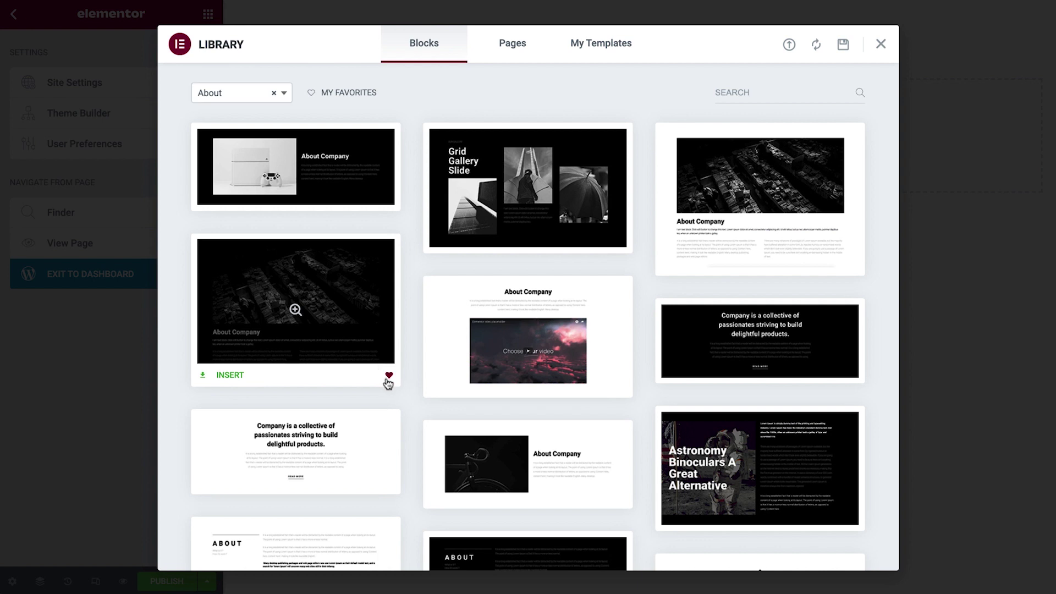
{"action": "left_click", "coordinate": [386, 483]}
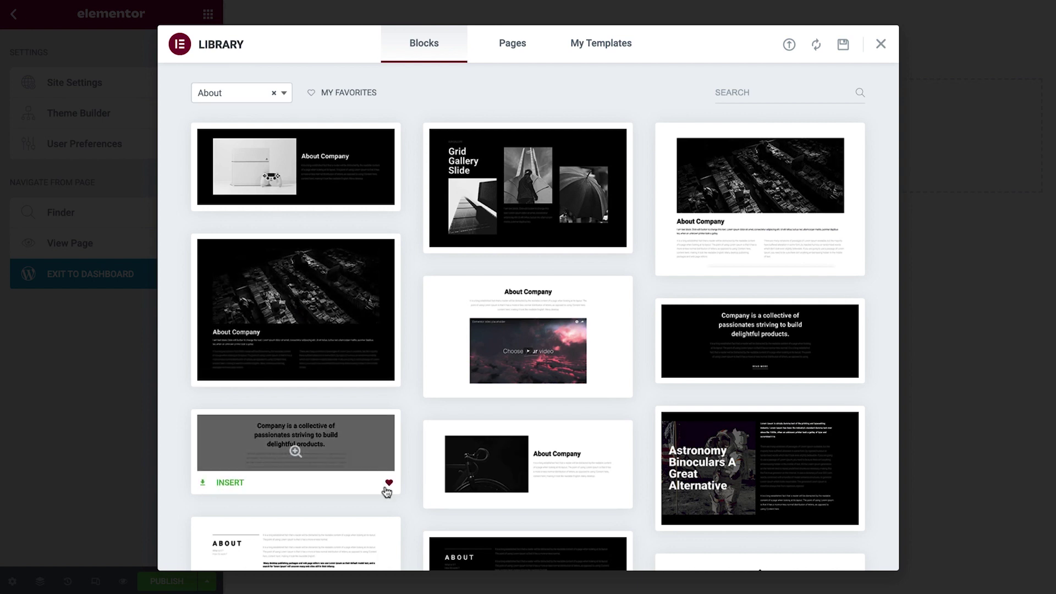
- Show only the favorite blocks and insert the "Company is a collective" block into the page
{"action": "left_click", "coordinate": [310, 95]}
{"action": "mouse_move", "coordinate": [500, 159]}
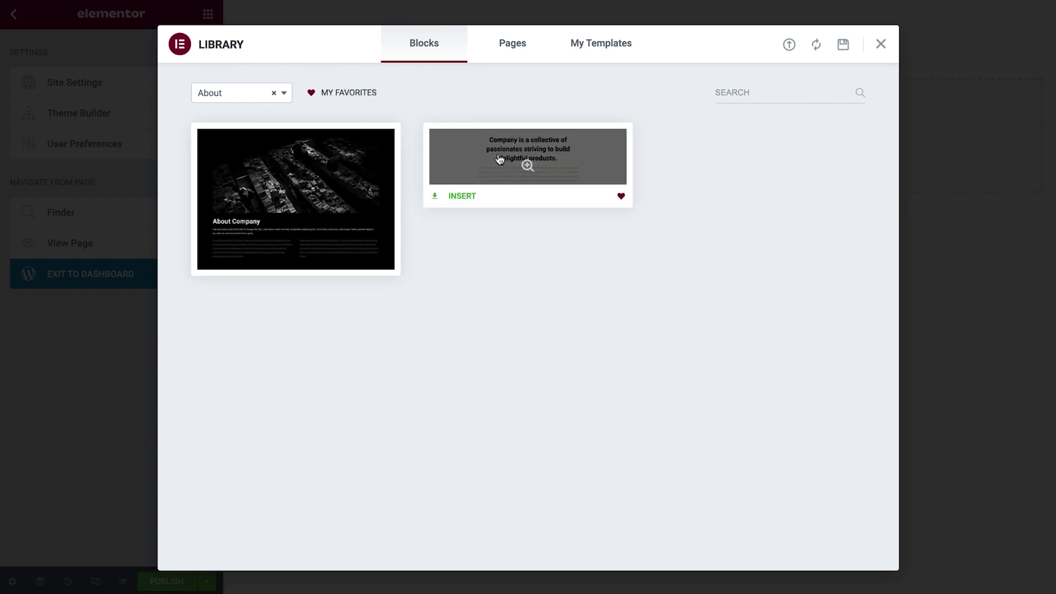
{"action": "left_click", "coordinate": [455, 199]}
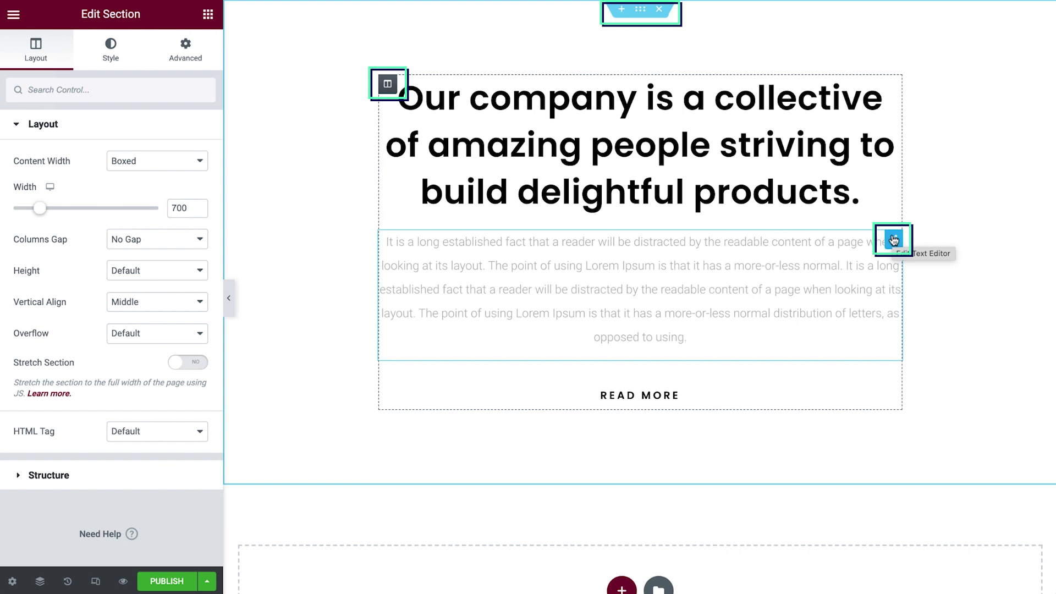
- Check the paragraph widget's context options, and move the heading between the paragraph and the Read More button
{"action": "right_click", "coordinate": [895, 240]}
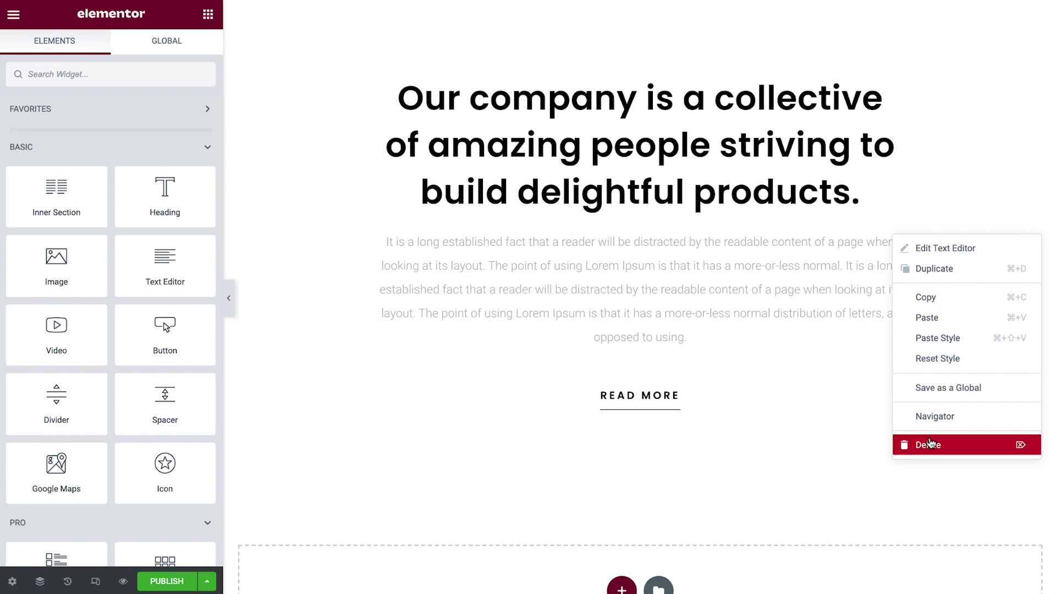
{"action": "key", "text": "Escape"}
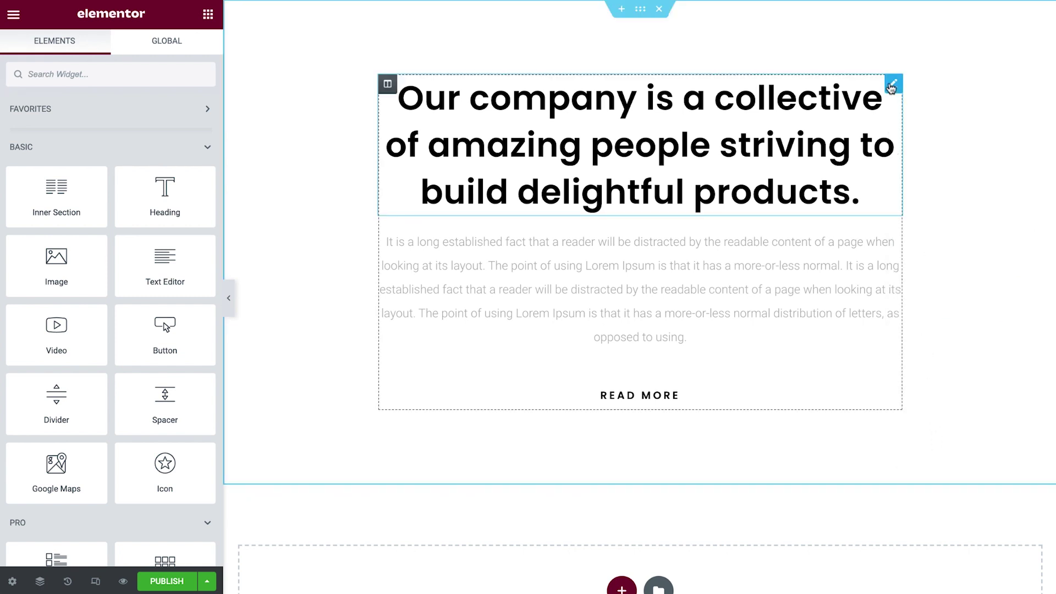
{"action": "left_click_drag", "start_coordinate": [892, 87], "coordinate": [841, 209]}
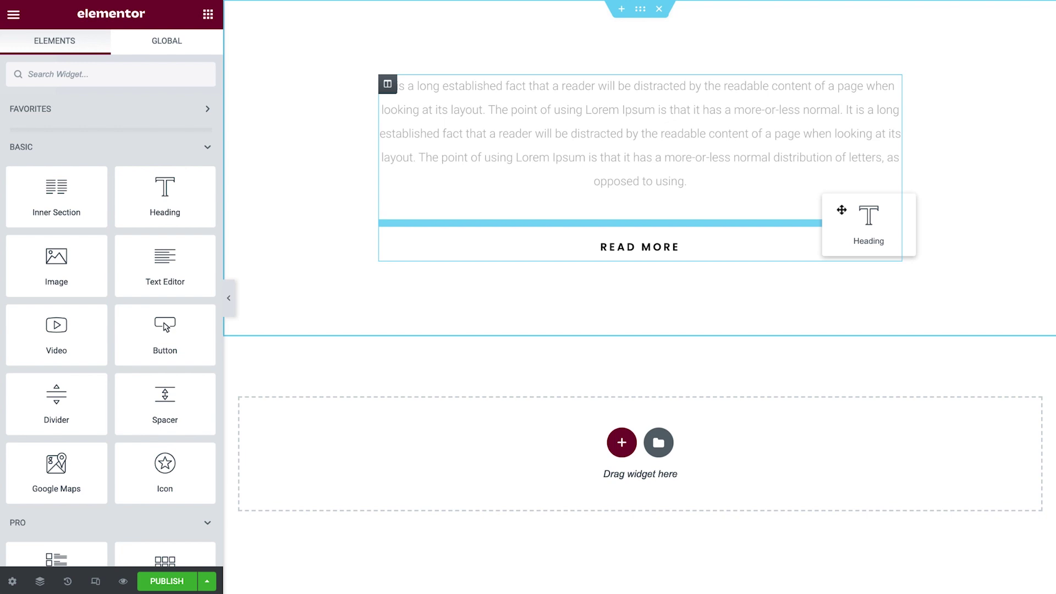
{"action": "left_click_drag", "start_coordinate": [842, 209], "coordinate": [841, 213]}
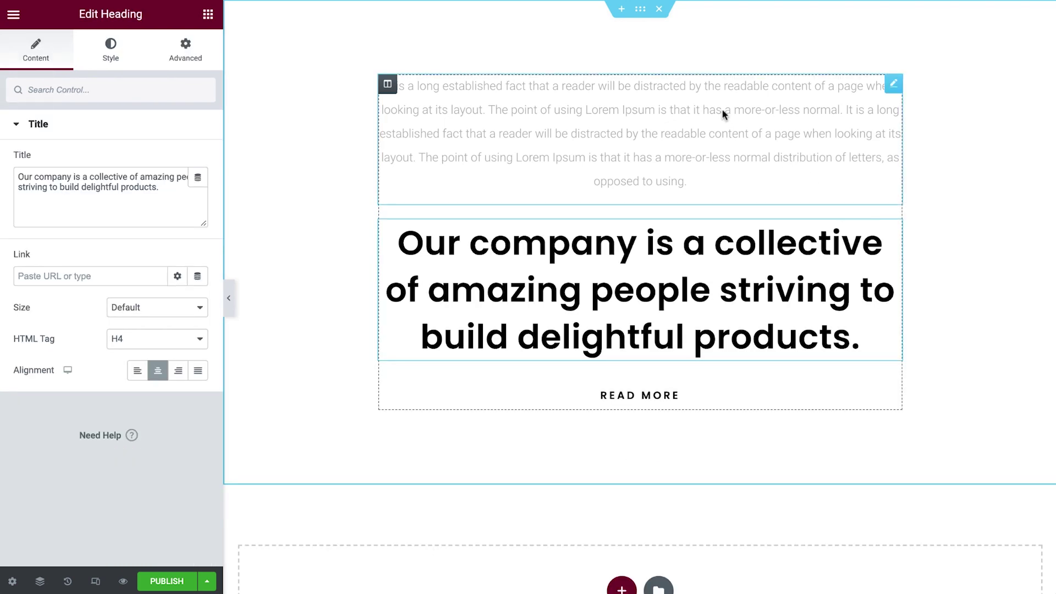
- Add an equal three-column section above the company section and delete it again
{"action": "left_click", "coordinate": [623, 15]}
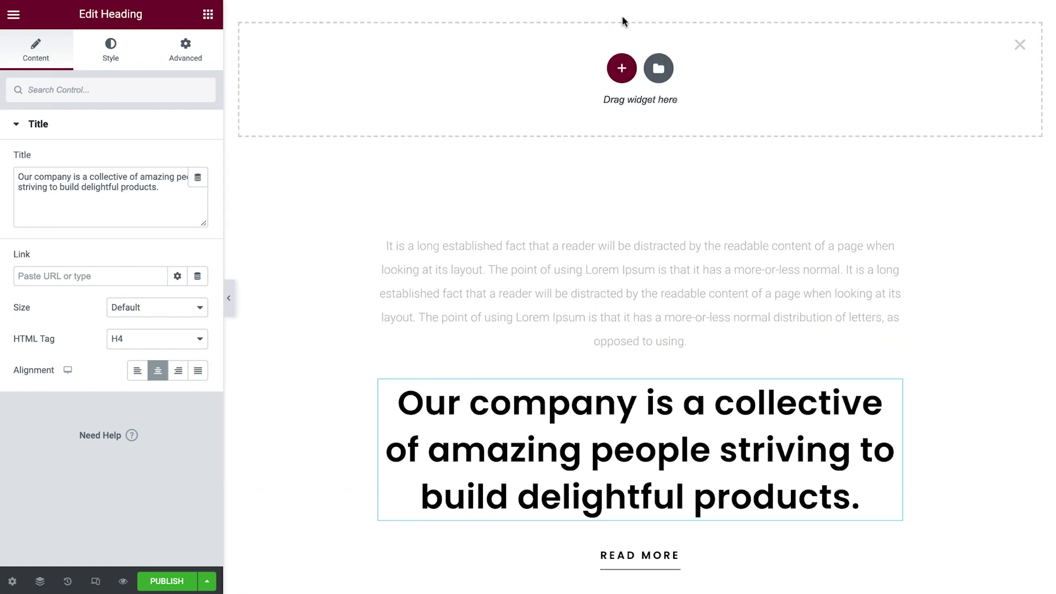
{"action": "left_click", "coordinate": [622, 68]}
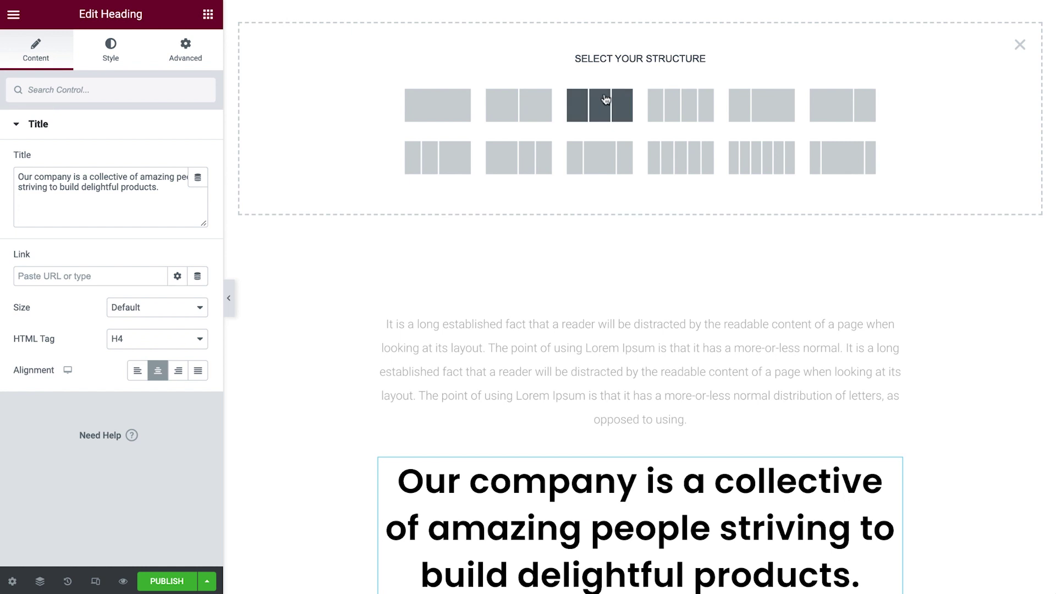
{"action": "left_click", "coordinate": [598, 114]}
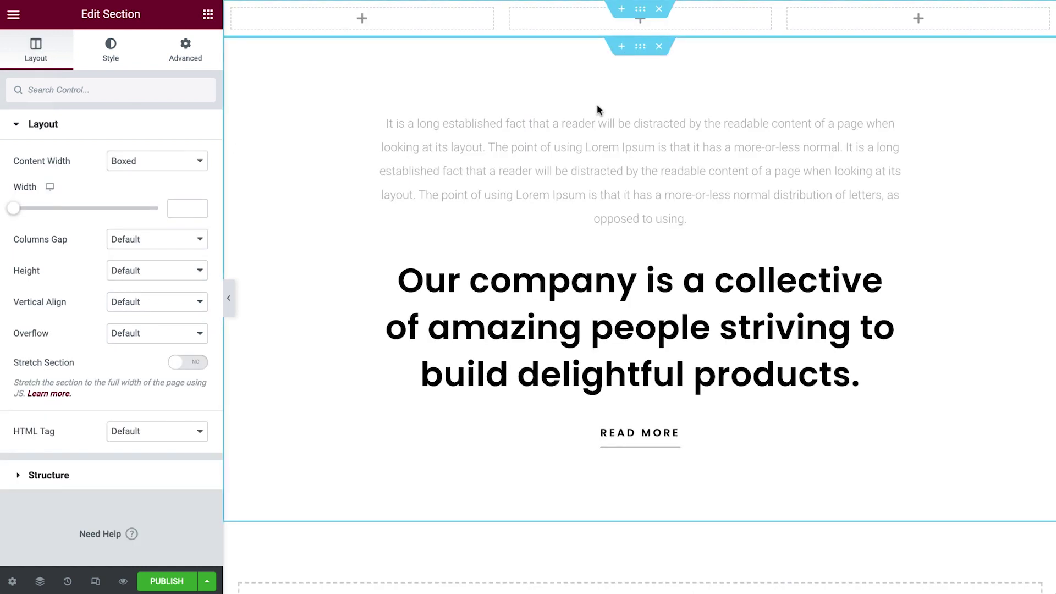
{"action": "left_click", "coordinate": [659, 9]}
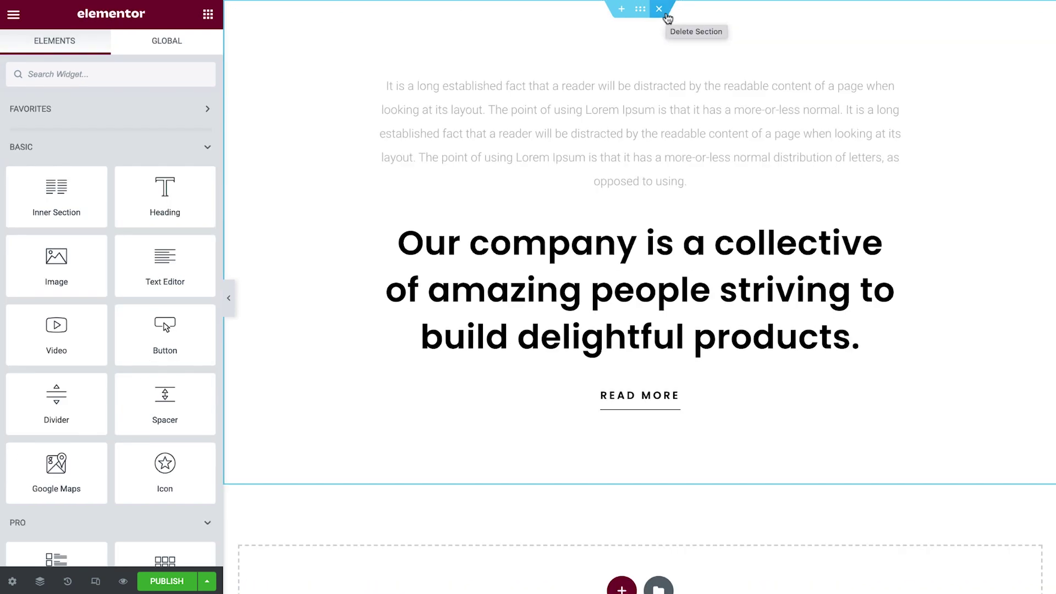
- Review the company section's layout, style and advanced settings
{"action": "left_click", "coordinate": [642, 15]}
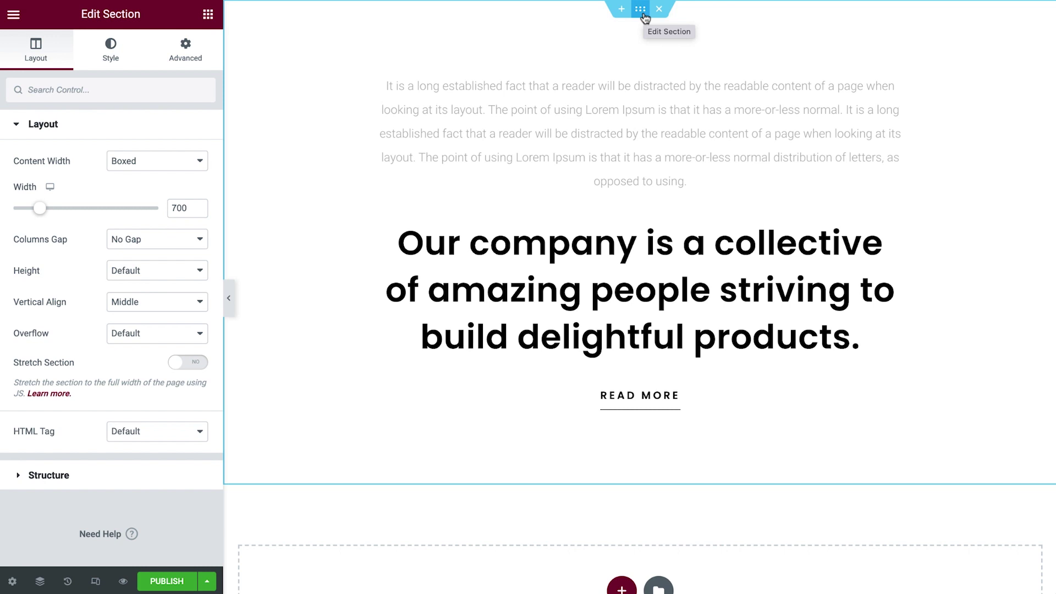
{"action": "left_click", "coordinate": [109, 65]}
{"action": "left_click", "coordinate": [183, 66]}
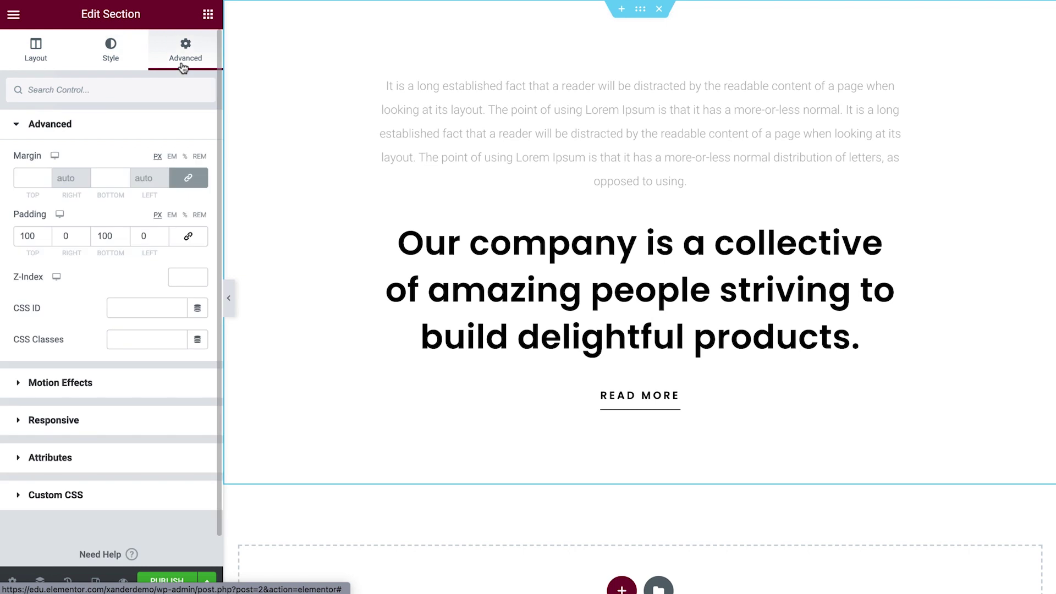
- Review the paragraph widget's content, style and advanced settings, and the Read More button's advanced settings
{"action": "left_click", "coordinate": [891, 89]}
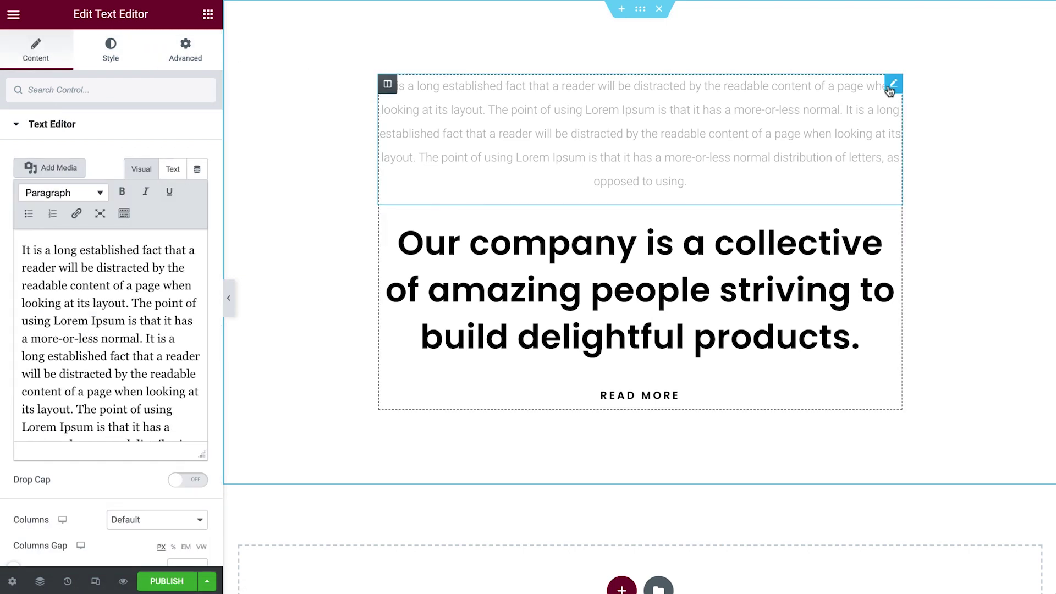
{"action": "left_click", "coordinate": [108, 65]}
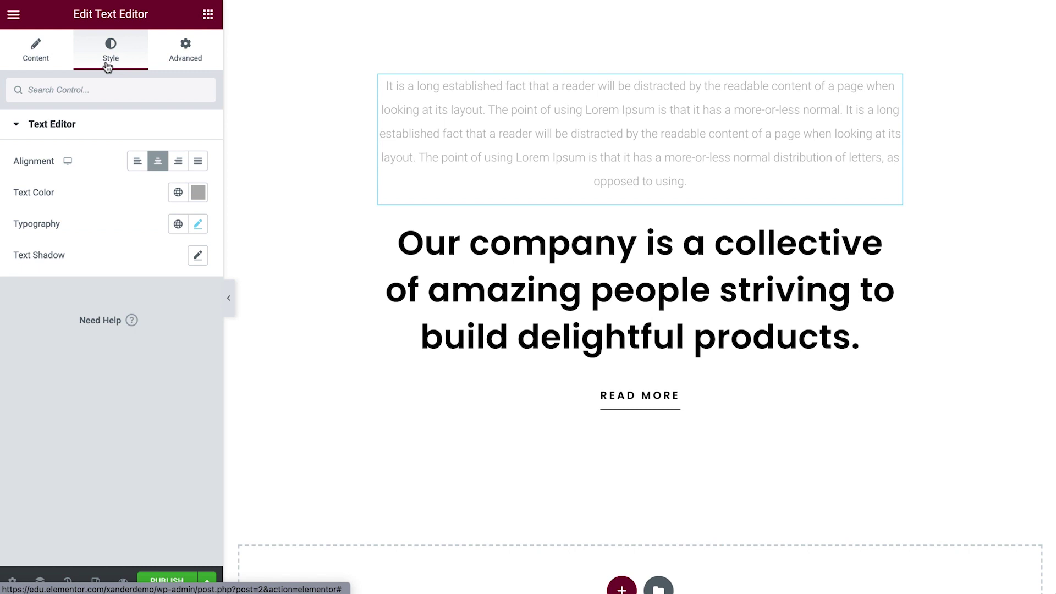
{"action": "left_click", "coordinate": [197, 67]}
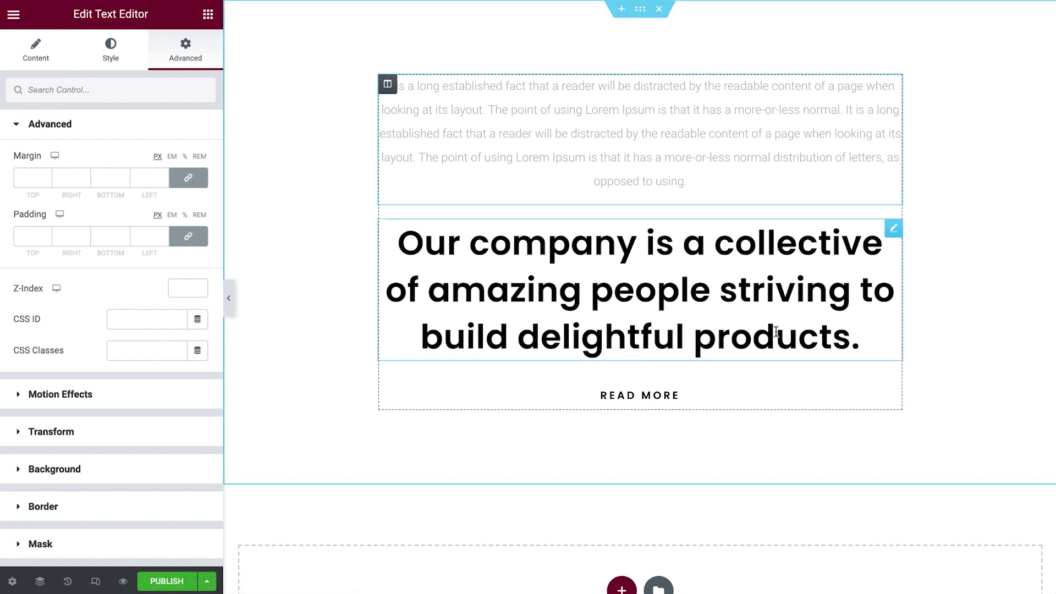
{"action": "left_click", "coordinate": [886, 382]}
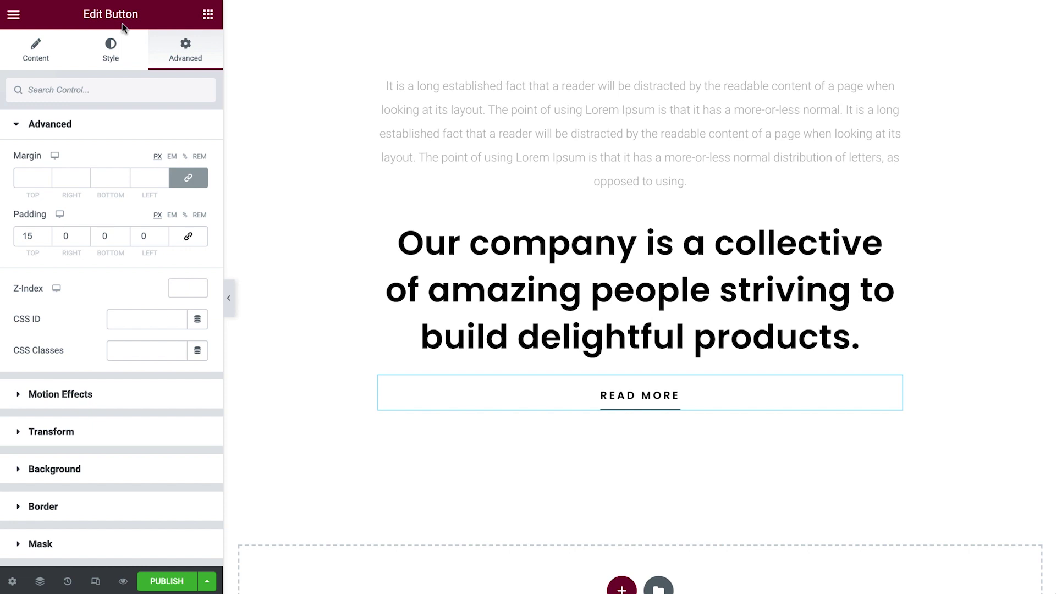
- Search the Finder for "home" and open the Home page for editing
{"action": "key", "text": "ctrl+e"}
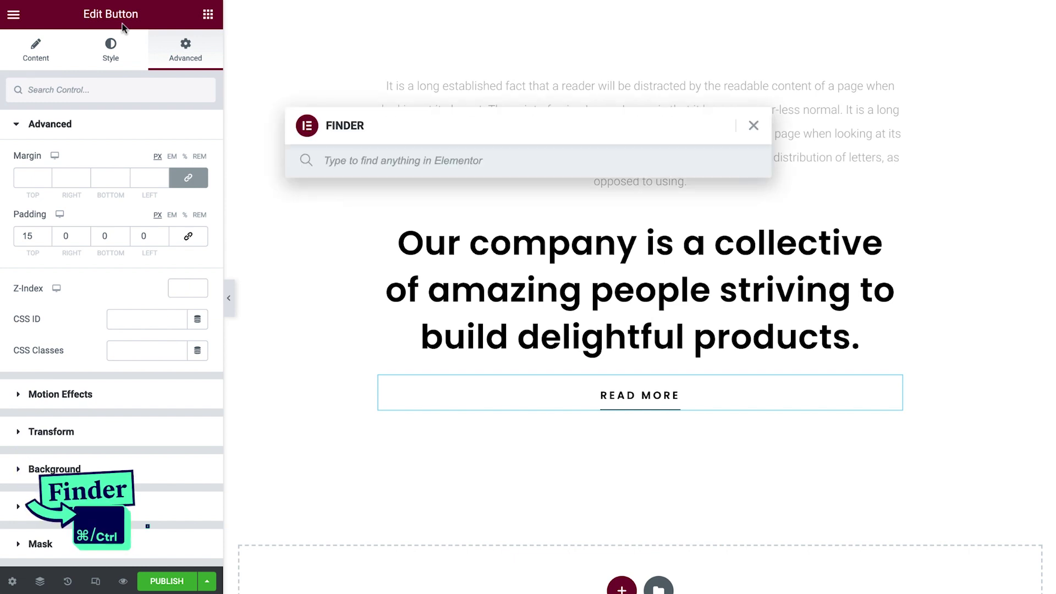
{"action": "type", "text": "home"}
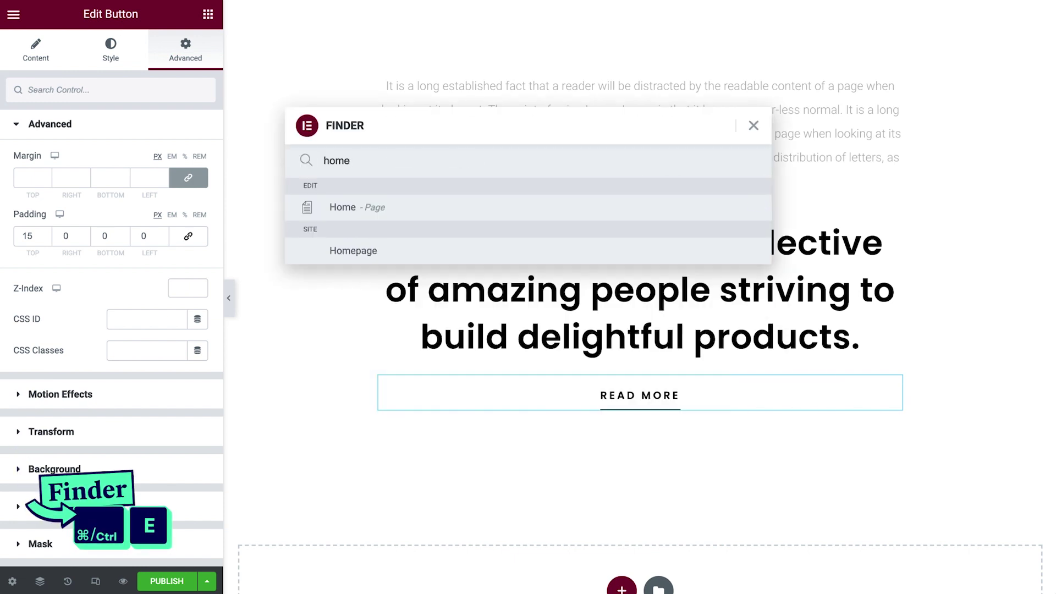
{"action": "left_click", "coordinate": [331, 211]}
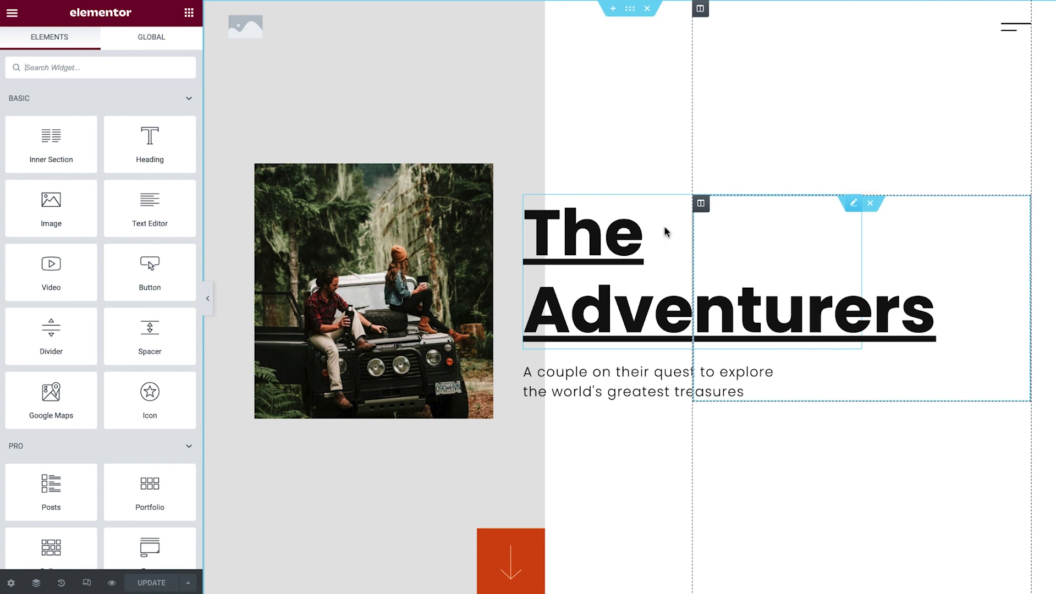
- Replace the text of the large "The Adventurers" heading with "Adventure Ahead"
{"action": "left_click", "coordinate": [853, 204]}
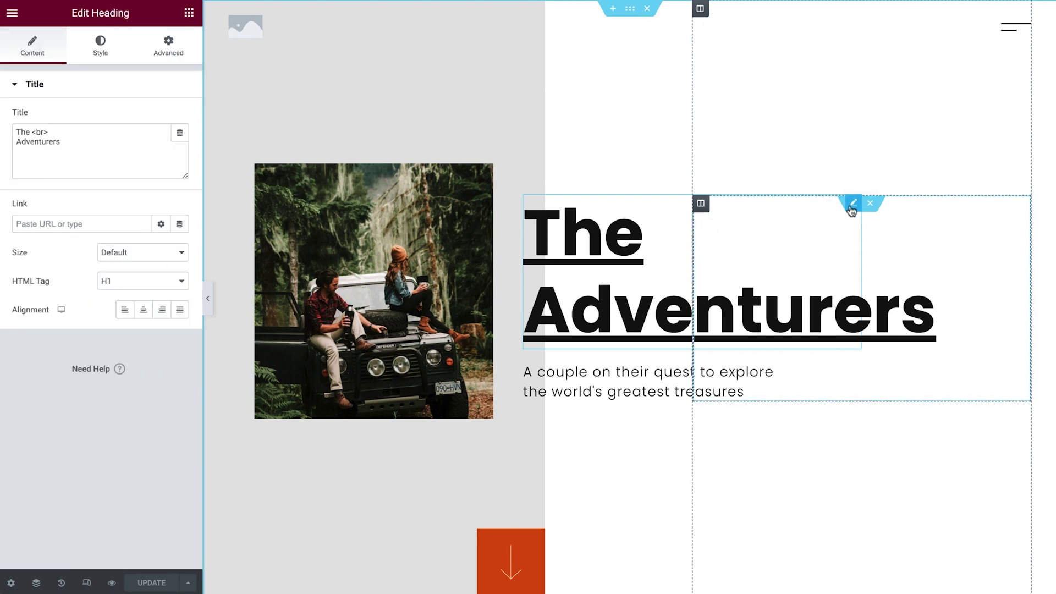
{"action": "left_click", "coordinate": [55, 149]}
{"action": "key", "text": "ctrl+a"}
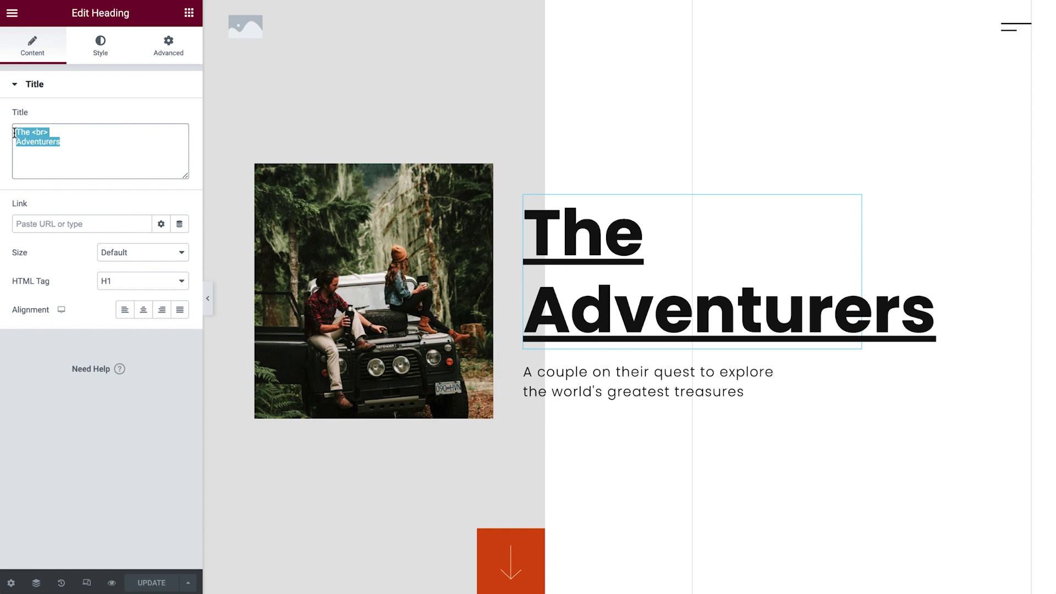
{"action": "type", "text": "Adventure Ahead"}
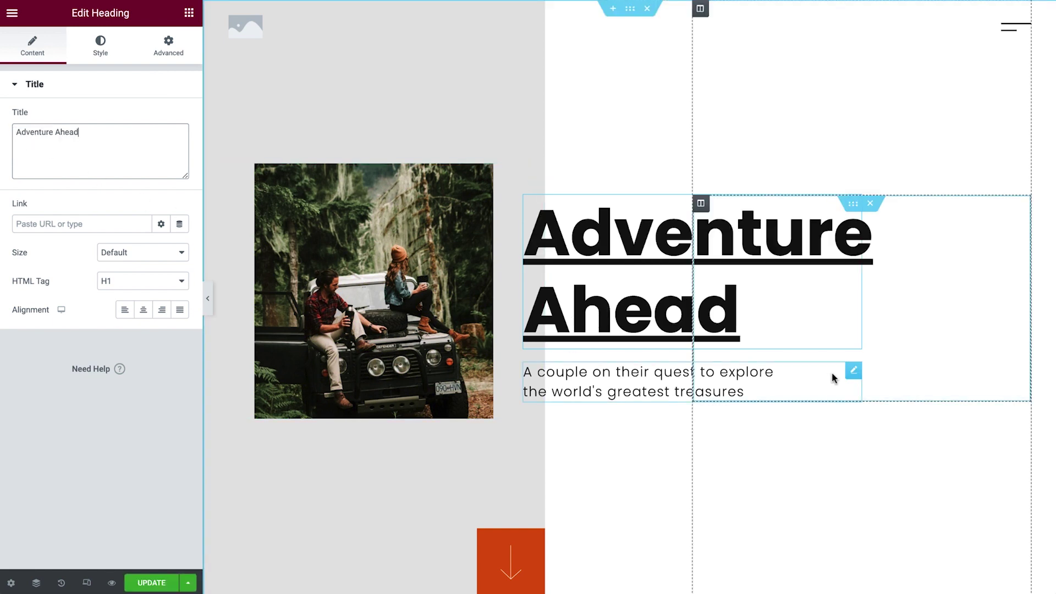
- Replace the subheading text with "You can love your job and explore the world. <br> I will show you how."
{"action": "left_click", "coordinate": [852, 376]}
{"action": "left_click_drag", "start_coordinate": [124, 143], "coordinate": [10, 136]}
{"action": "type", "text": "You can love your job and explore the world."}
{"action": "type", "text": "<br> I will show you how."}
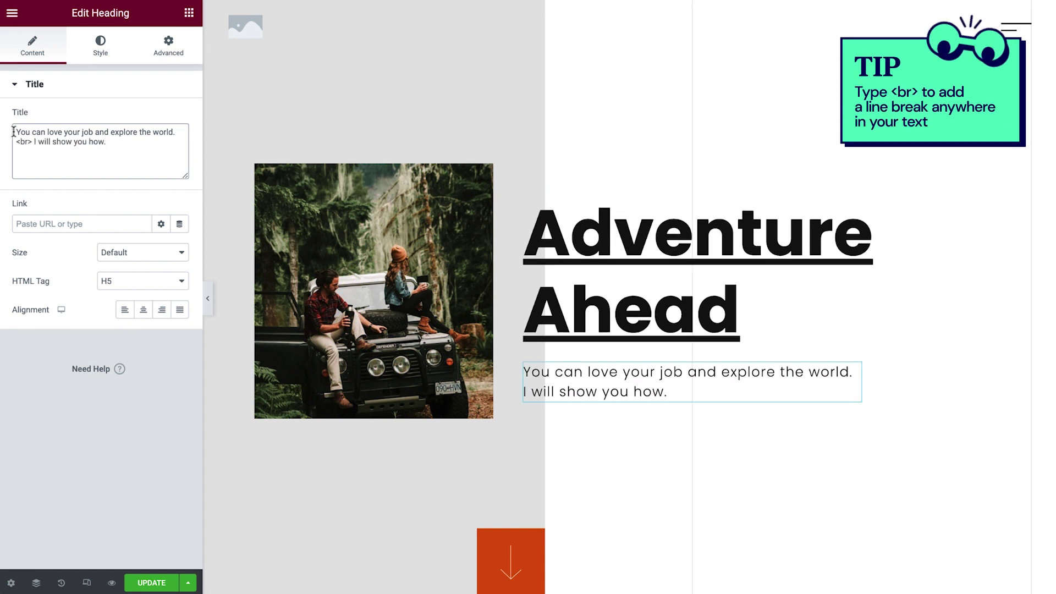
- Replace the hero section's jeep image with the Forest image from the media library
{"action": "left_click", "coordinate": [320, 195]}
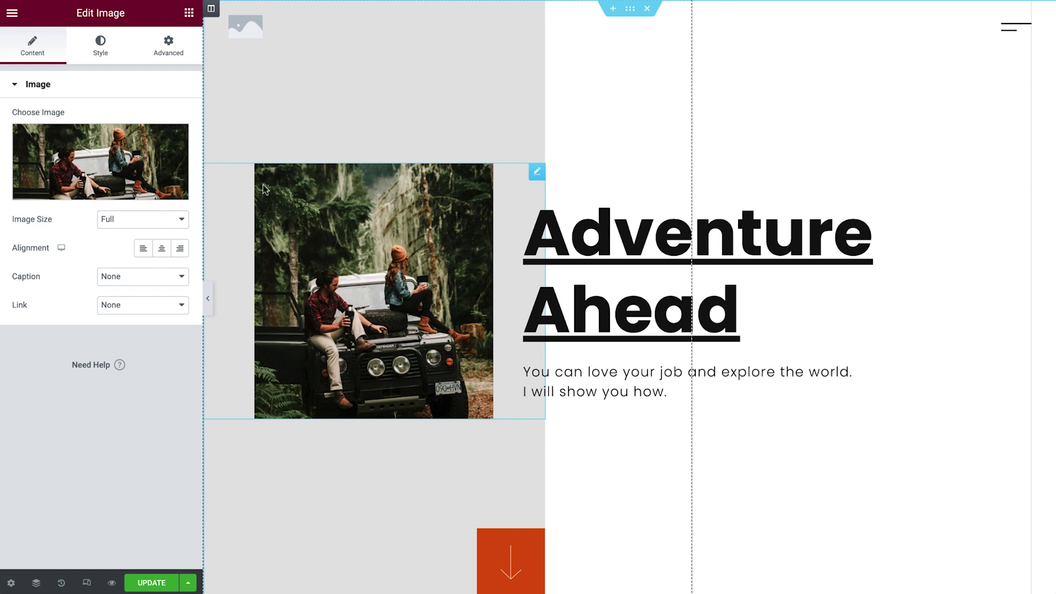
{"action": "left_click", "coordinate": [135, 164]}
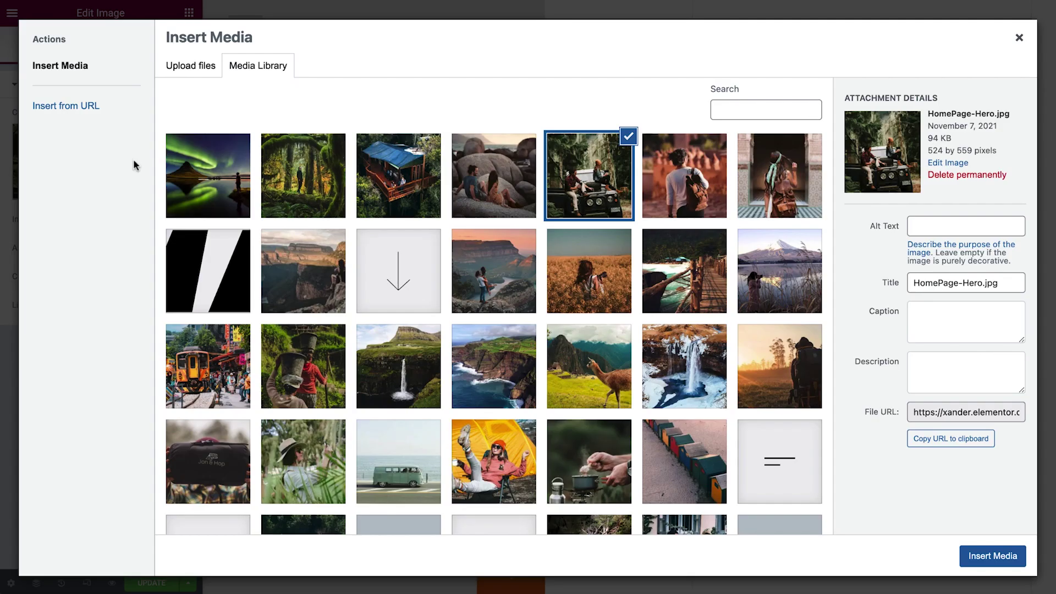
{"action": "left_click", "coordinate": [298, 175]}
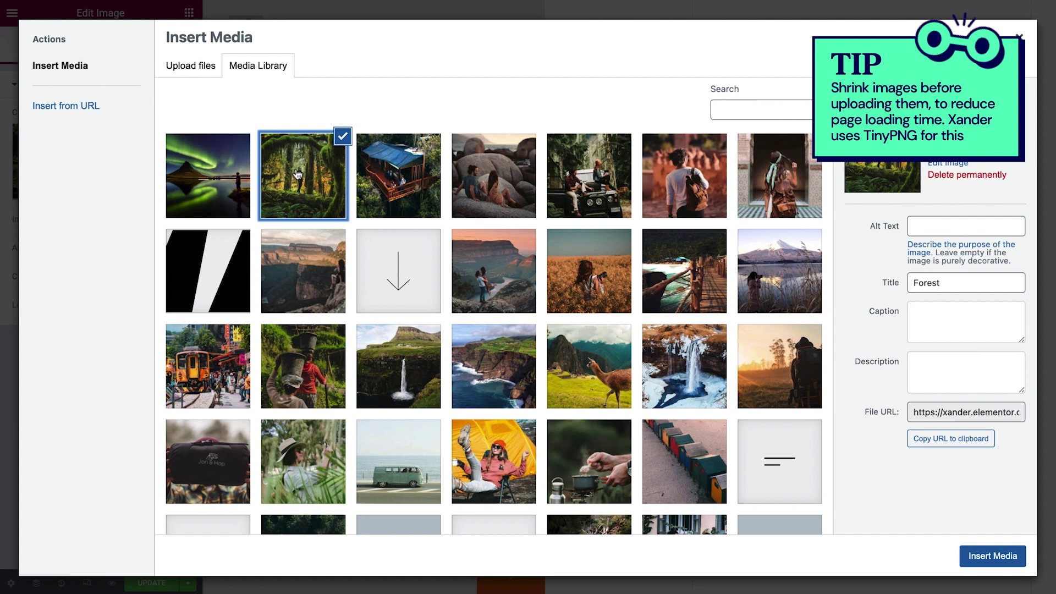
{"action": "left_click", "coordinate": [971, 565]}
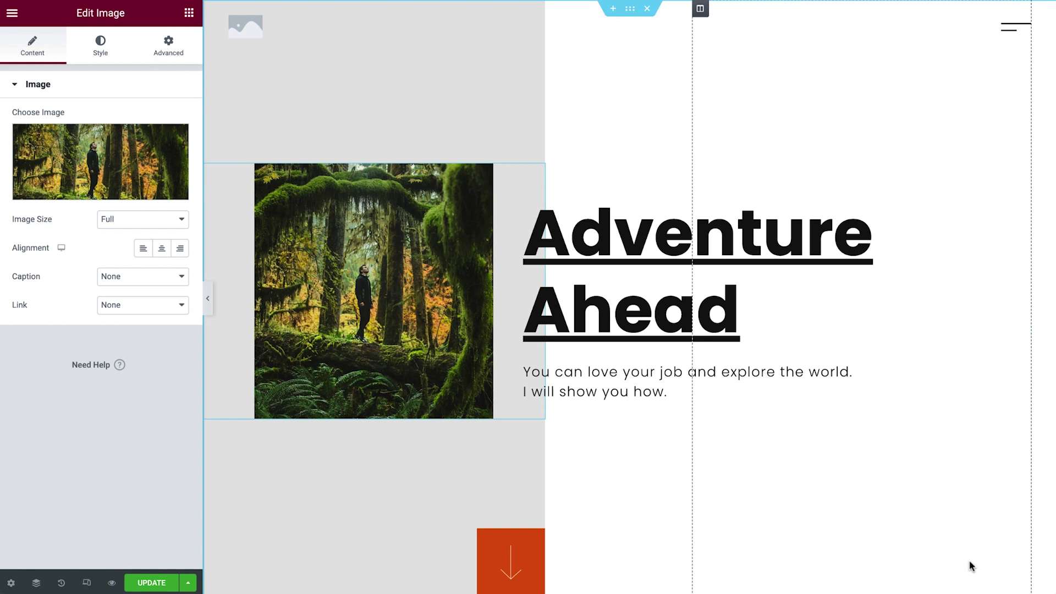
- Replace the about section's heading with "Hi 👋 <br>I'm" followed by the site owner's first name
{"action": "scroll", "coordinate": [971, 566], "scroll_direction": "down", "scroll_amount": 10}
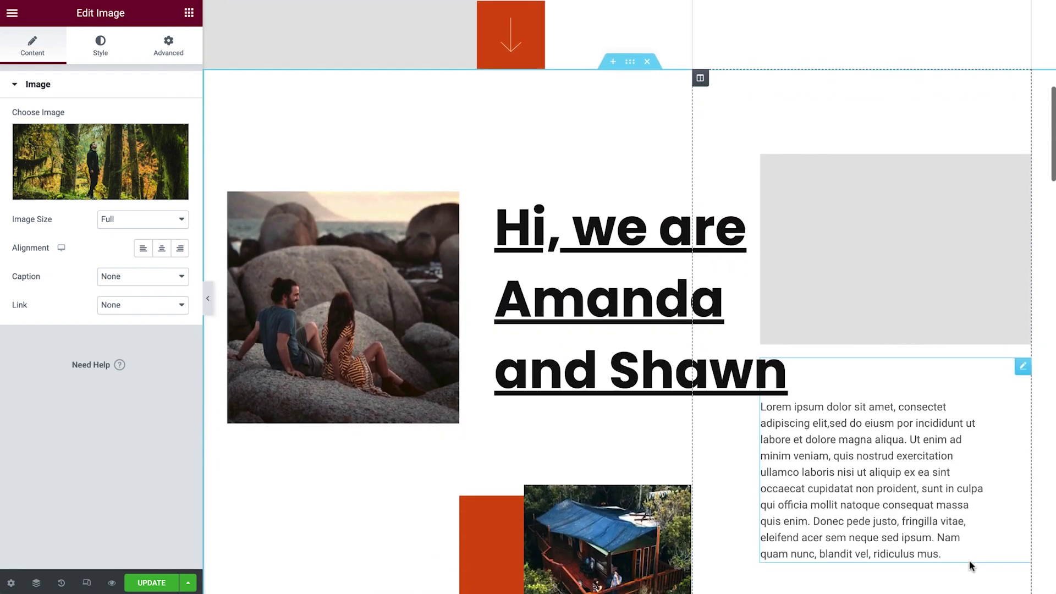
{"action": "scroll", "coordinate": [971, 567], "scroll_direction": "down", "scroll_amount": 2}
{"action": "left_click", "coordinate": [629, 207]}
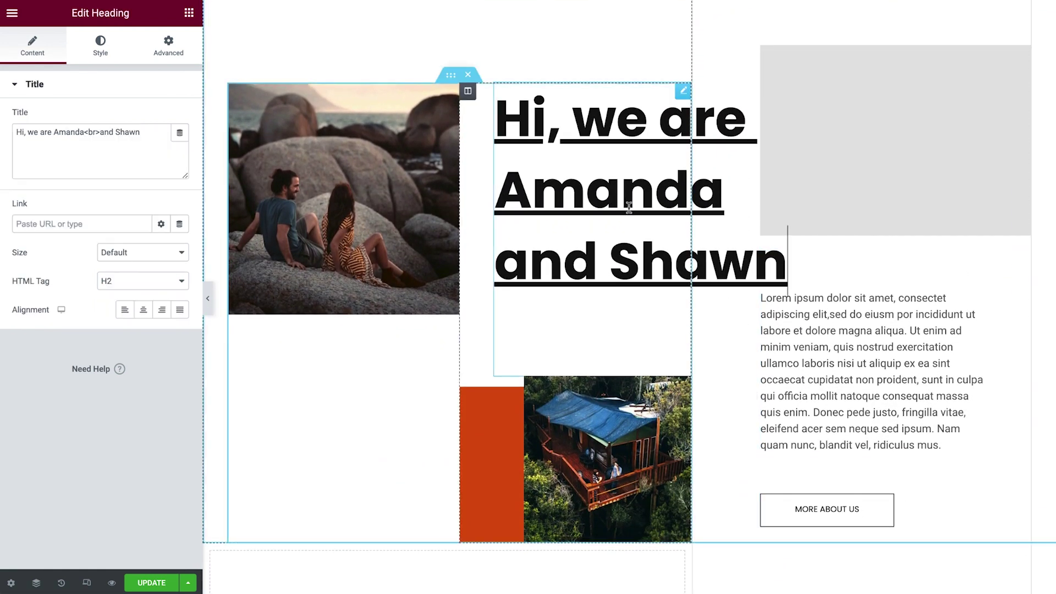
{"action": "left_click_drag", "start_coordinate": [140, 132], "coordinate": [15, 132]}
{"action": "type", "text": "Hi 👋 <br>I'm Xander"}
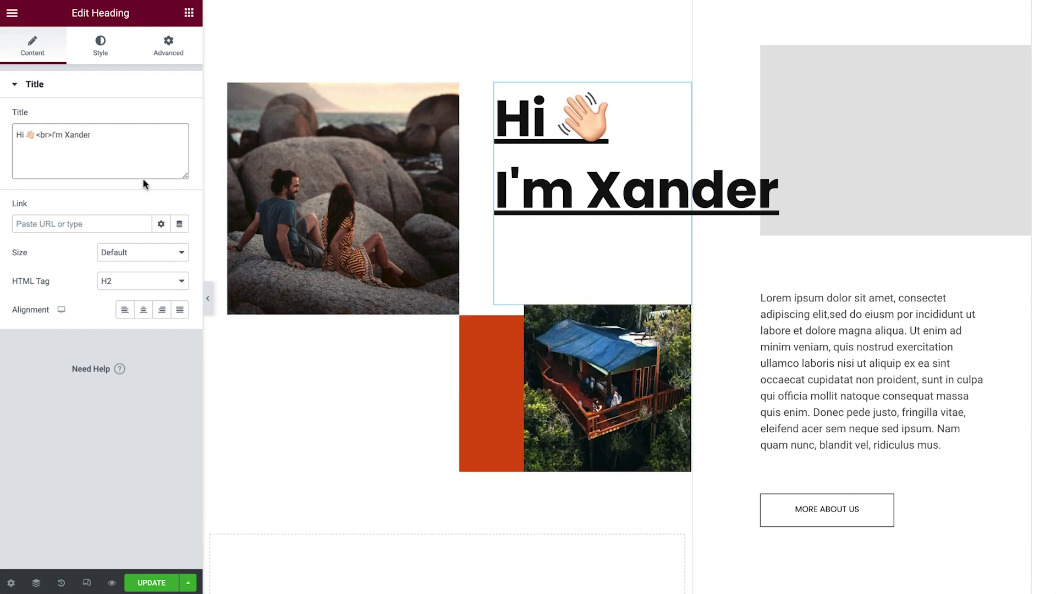
- Replace the about section's lorem ipsum paragraph with the introduction running from "I’ve been living the digital nomad lifestyle" to "I’ll help you get there."
{"action": "left_click", "coordinate": [1002, 268]}
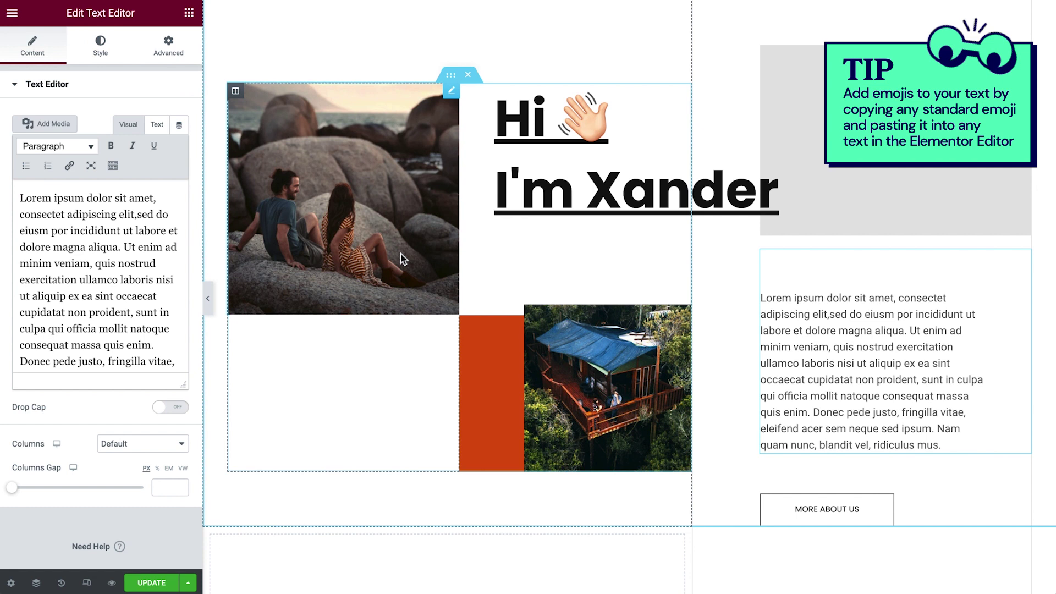
{"action": "left_click", "coordinate": [107, 241]}
{"action": "key", "text": "ctrl+a"}
{"action": "type", "text": "I’ve been living the digital nomad lifestyle for over seven years now, having amazing adventures and enjoying life on this beautiful planet. You can do it too – and I’ll help you get there."}
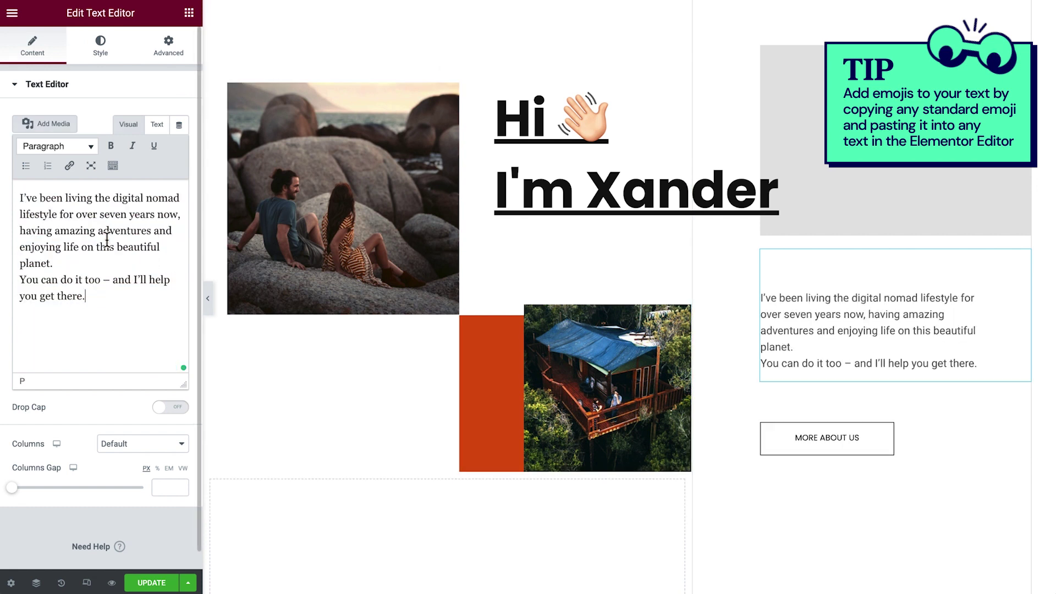
- Upload Bridge.jpg to the media library and insert it in place of the about section's image of the couple on the rocks
{"action": "left_click", "coordinate": [340, 202]}
{"action": "left_click", "coordinate": [116, 171]}
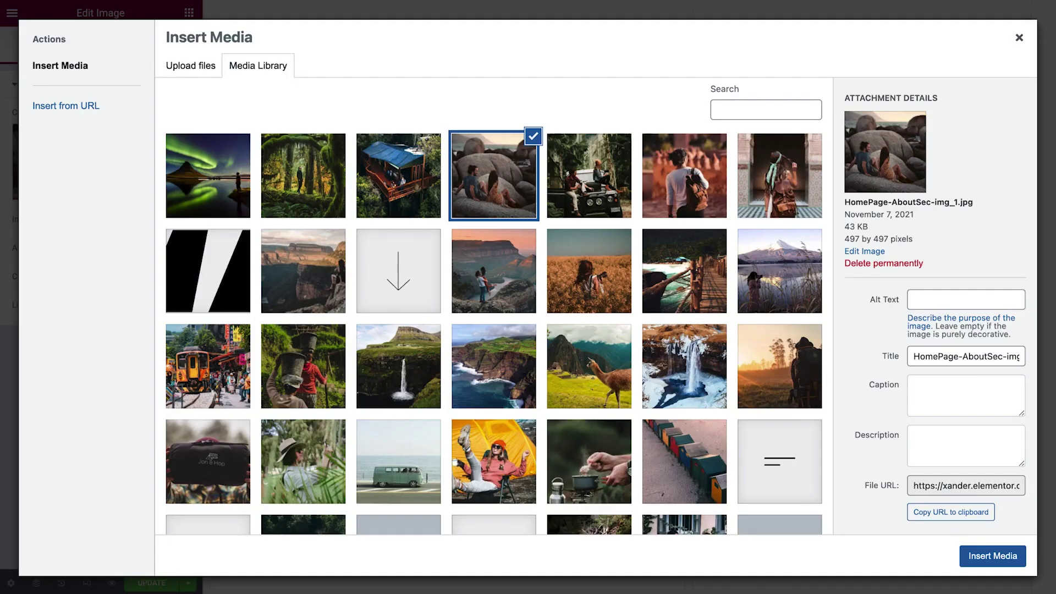
{"action": "left_click_drag", "start_coordinate": [0, 278], "coordinate": [285, 275]}
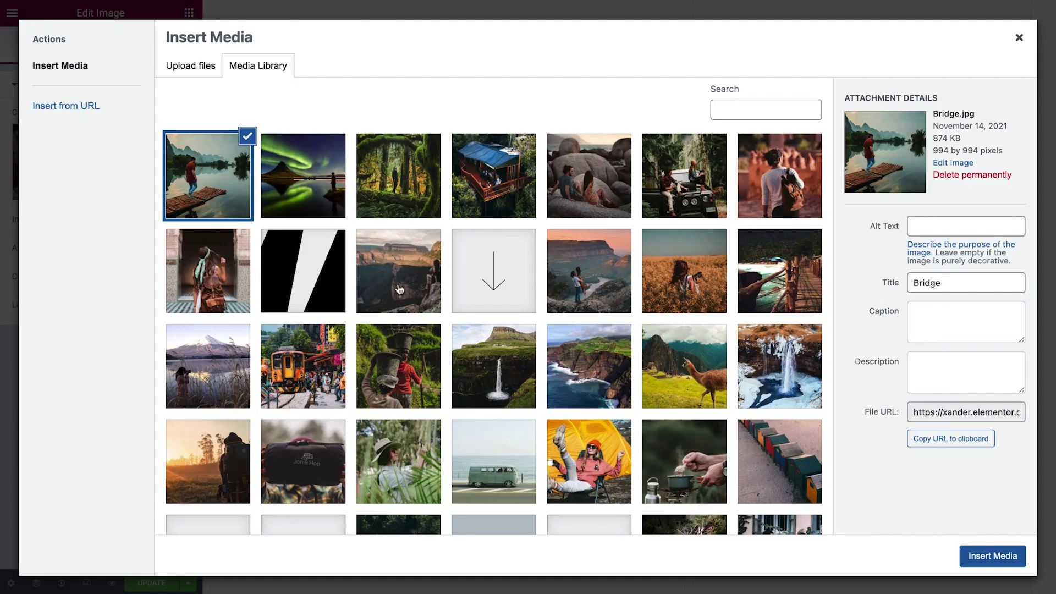
{"action": "left_click", "coordinate": [989, 557]}
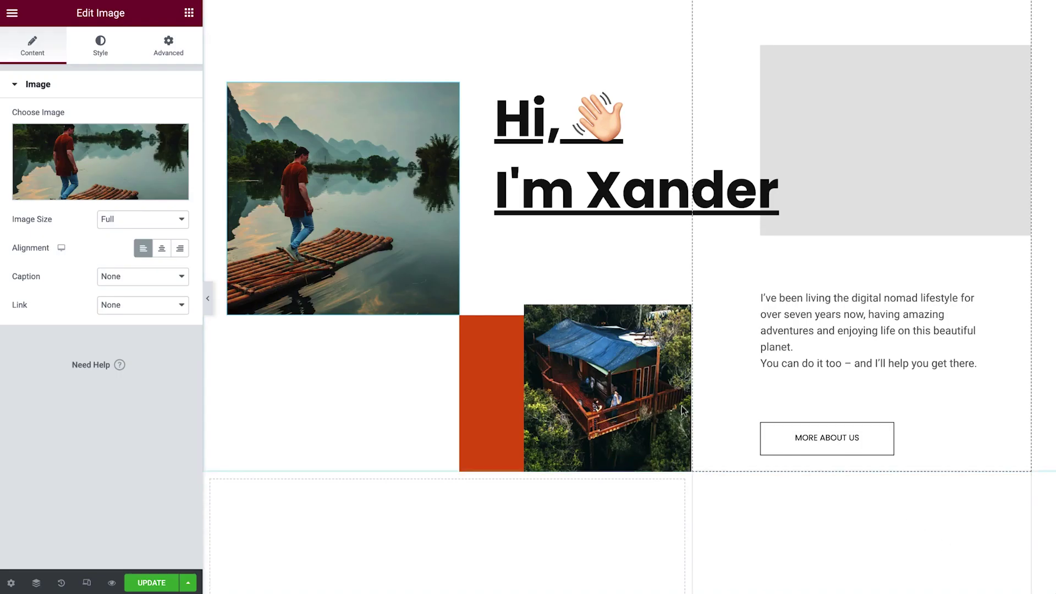
- Upload Lake.jpg to the media library and insert it in place of the about section's treehouse image
{"action": "left_click", "coordinate": [622, 401]}
{"action": "left_click", "coordinate": [126, 184]}
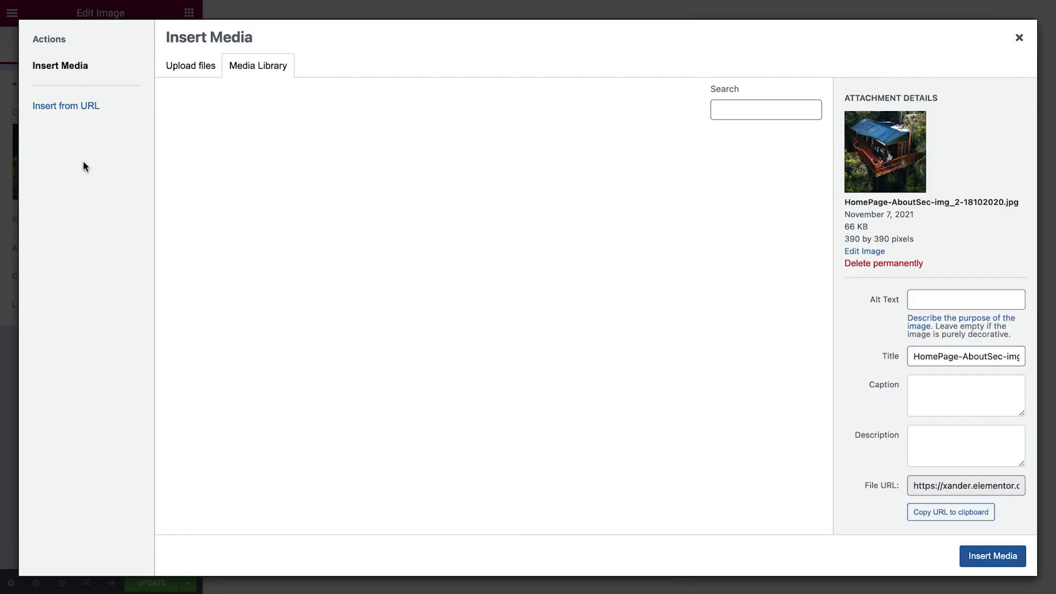
{"action": "left_click_drag", "start_coordinate": [0, 292], "coordinate": [321, 262]}
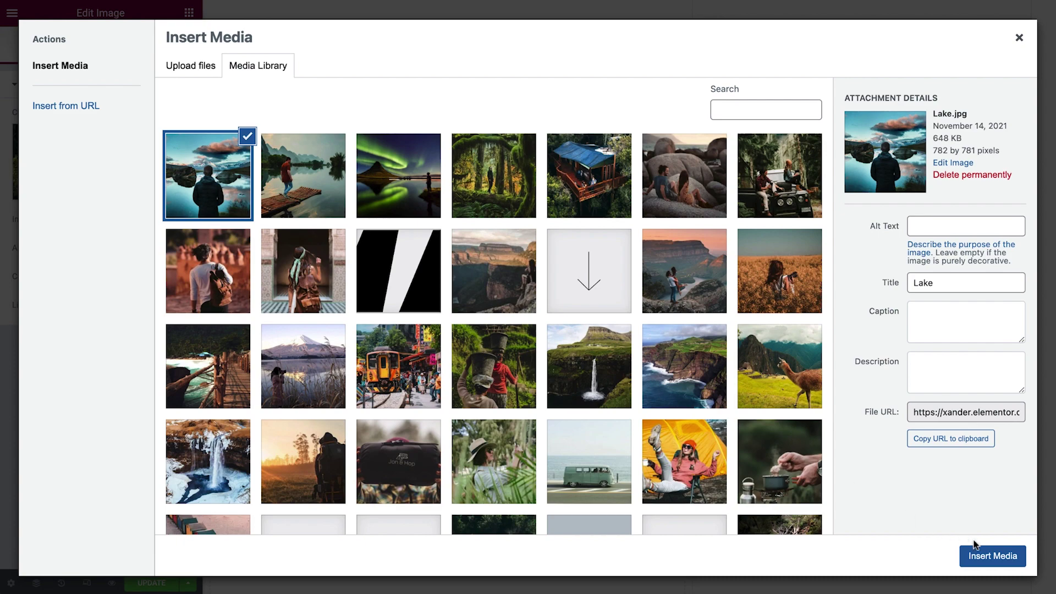
{"action": "left_click", "coordinate": [993, 556]}
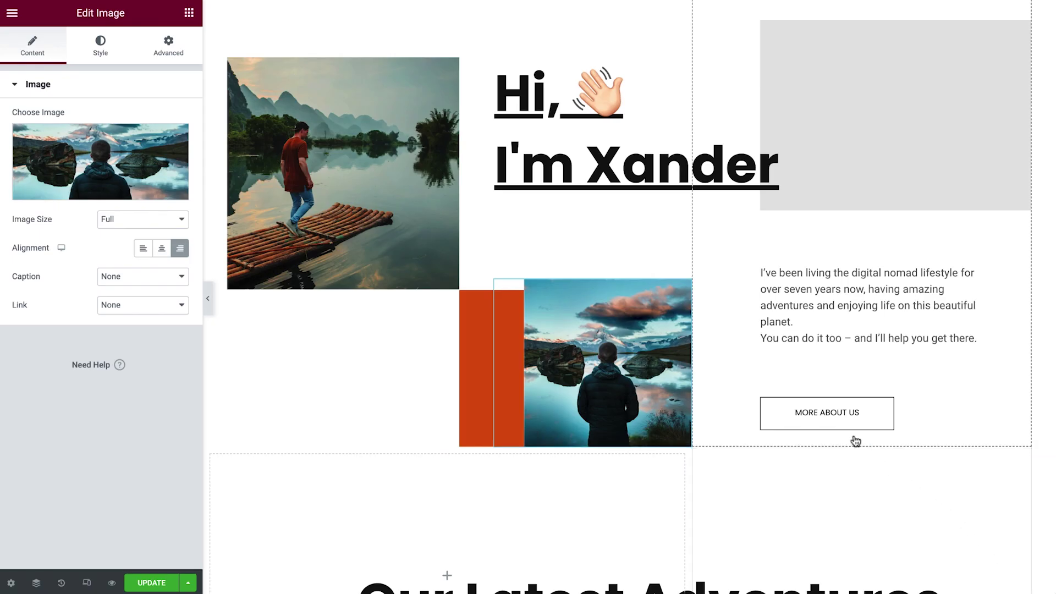
- Change the text of the "More About Us" button to "Tell me more"
{"action": "left_click", "coordinate": [826, 411]}
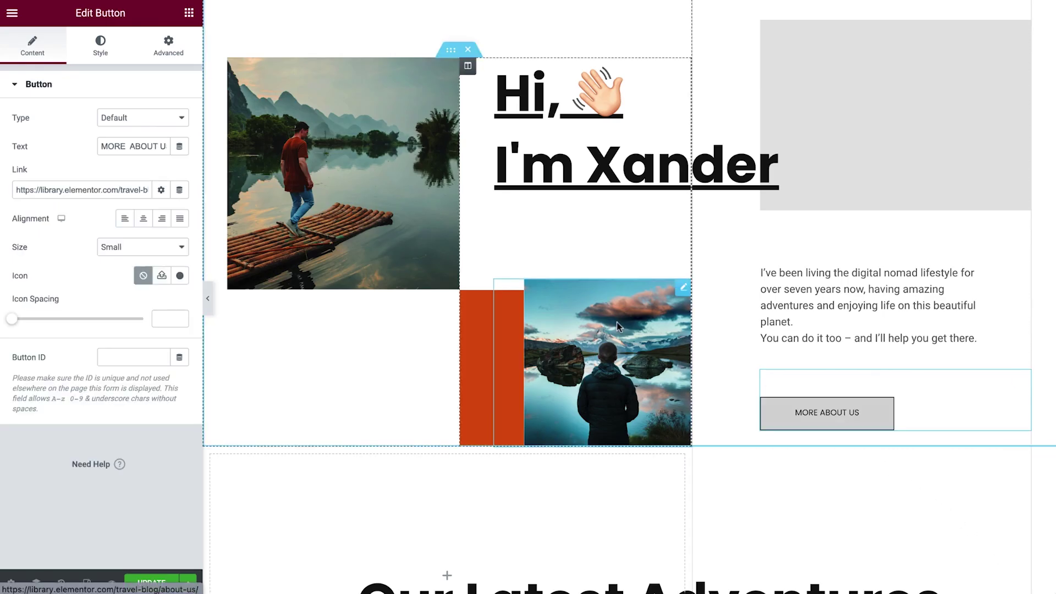
{"action": "triple_click", "coordinate": [146, 148]}
{"action": "type", "text": "Tell me more"}
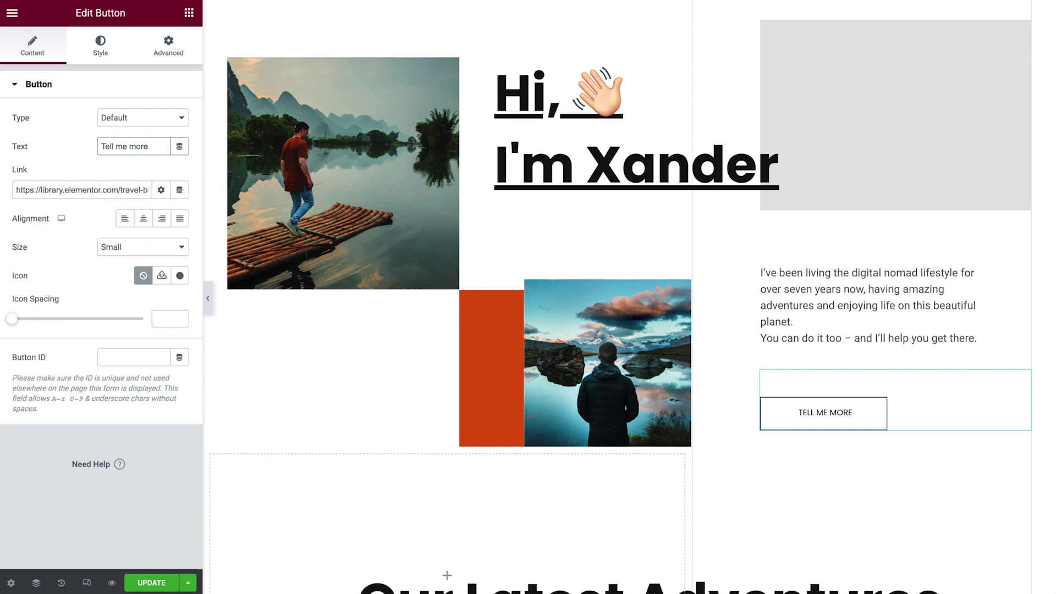
- Link the "Tell me more" button dynamically to an Internal URL of type Content, choosing the "Who Am I" page
{"action": "left_click", "coordinate": [179, 191]}
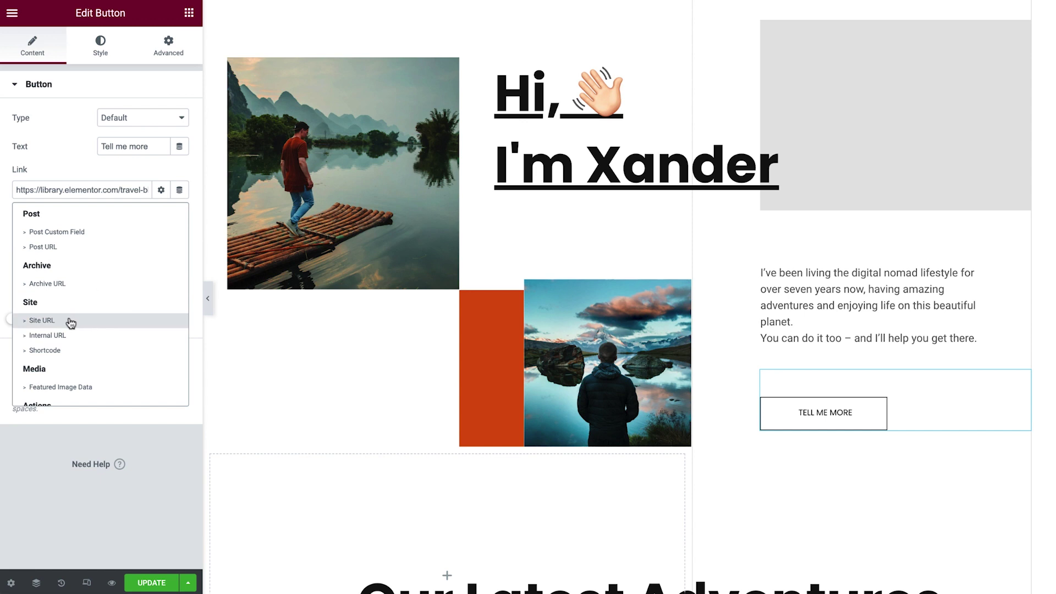
{"action": "left_click", "coordinate": [47, 336]}
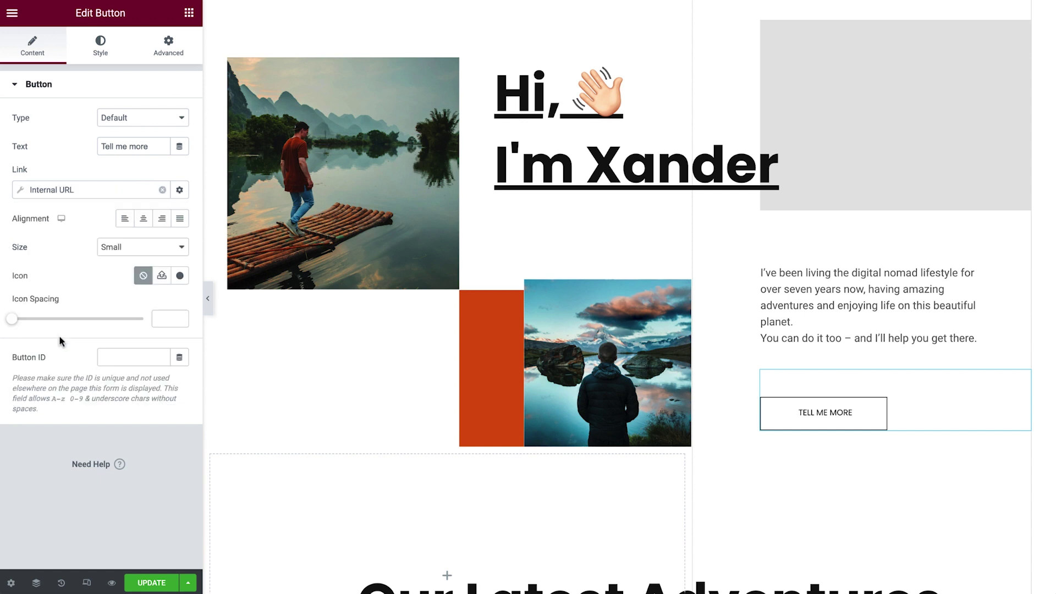
{"action": "left_click", "coordinate": [22, 193]}
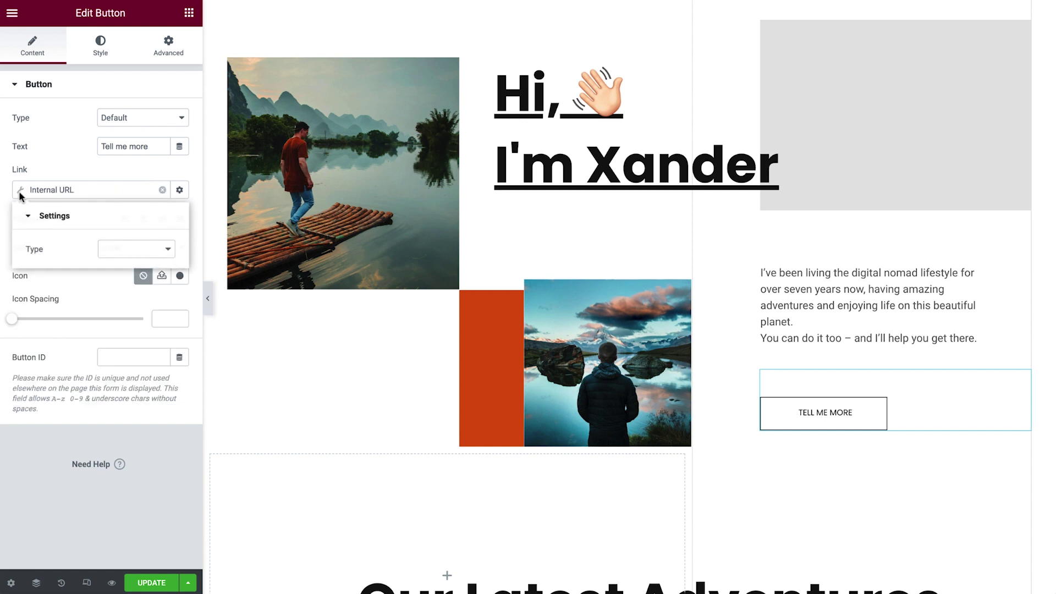
{"action": "left_click", "coordinate": [114, 252]}
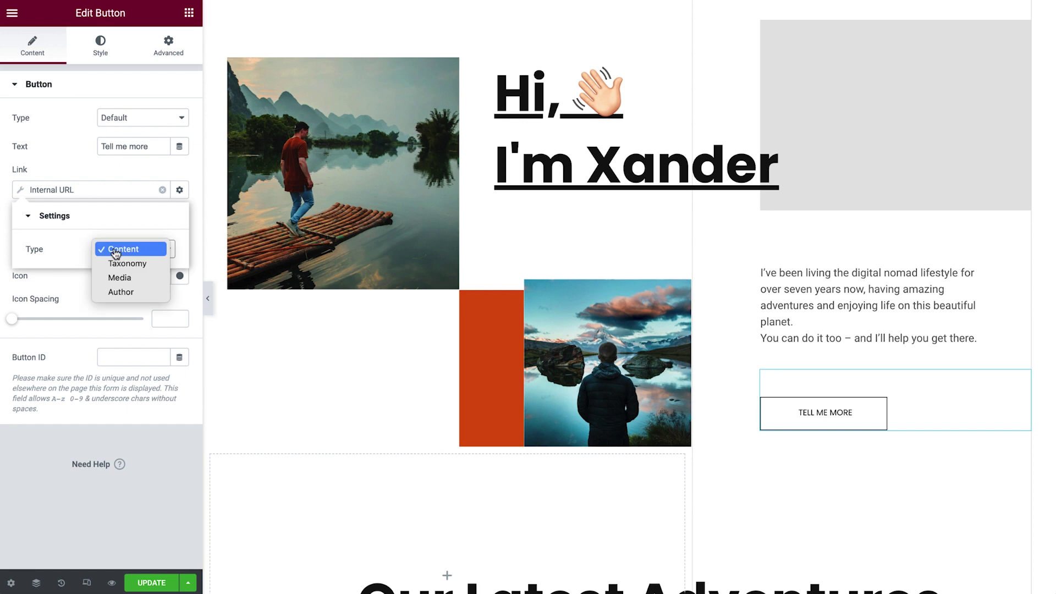
{"action": "left_click", "coordinate": [116, 250]}
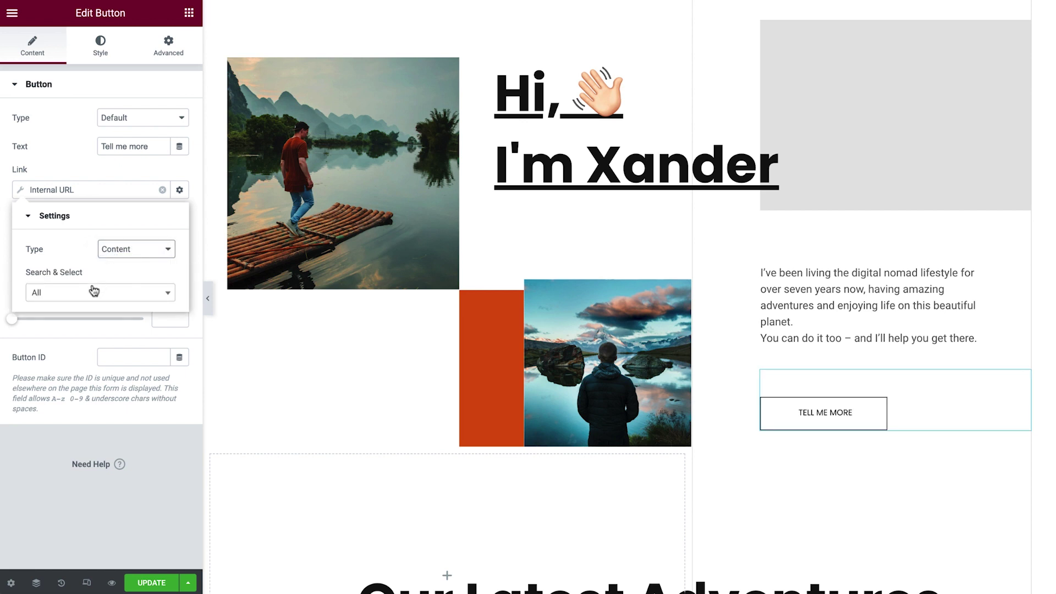
{"action": "left_click", "coordinate": [86, 298]}
{"action": "type", "text": "who a"}
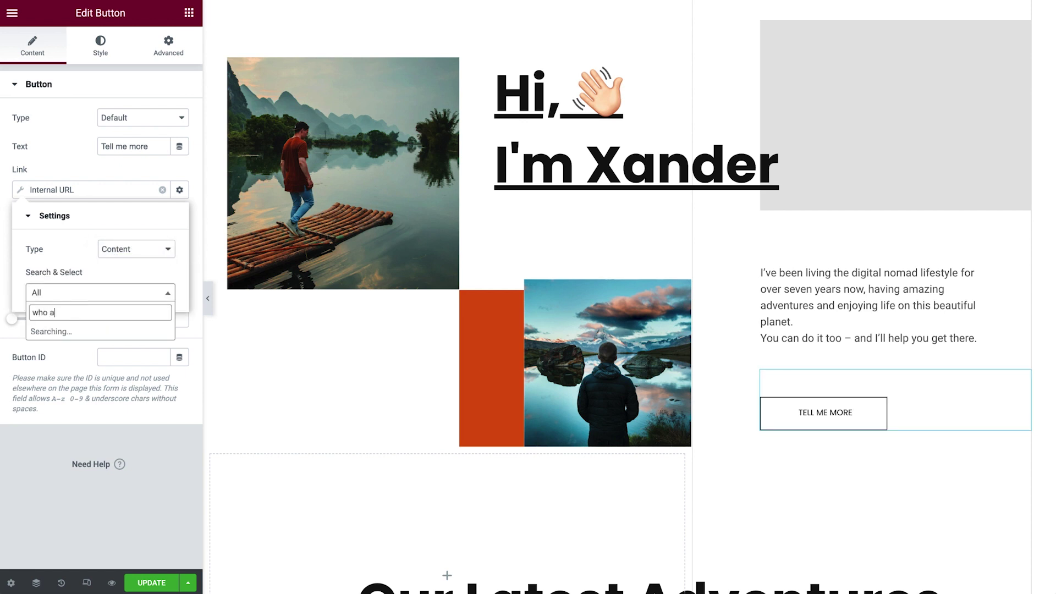
{"action": "type", "text": "m i"}
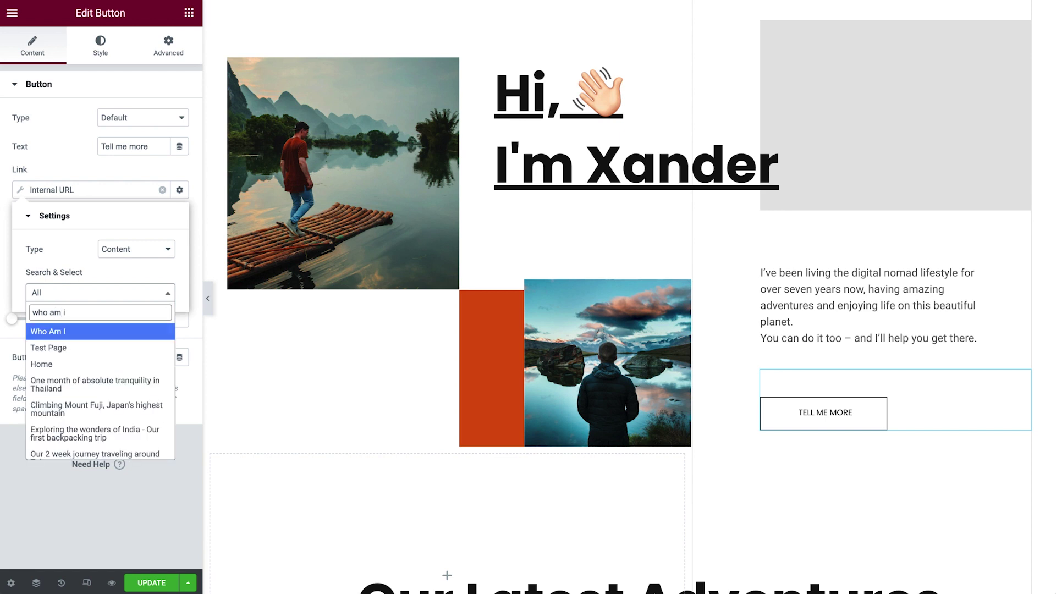
{"action": "left_click", "coordinate": [74, 332]}
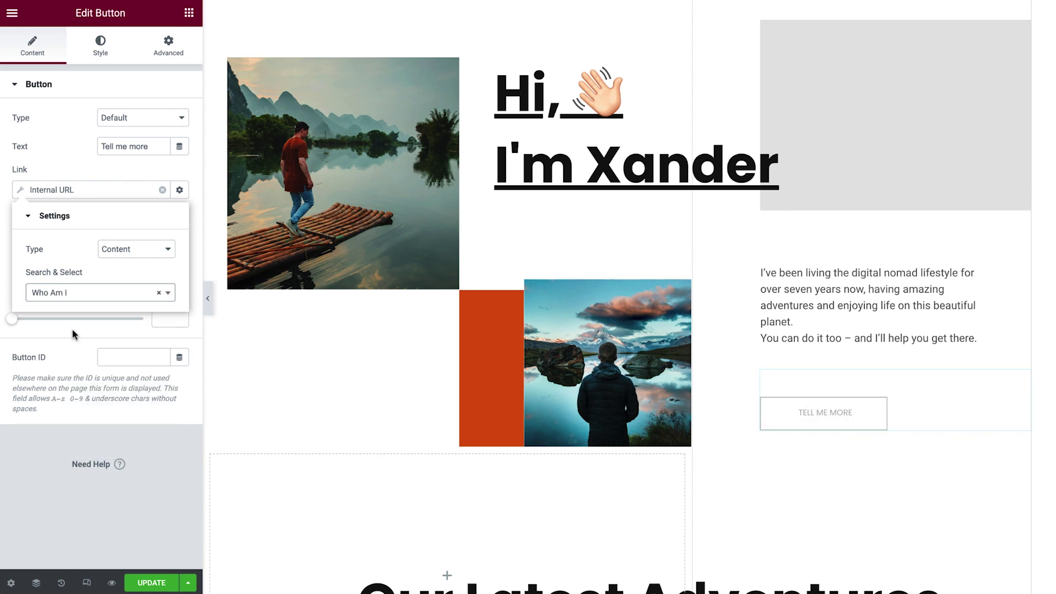
{"action": "left_click", "coordinate": [18, 195]}
- Change "Our" to "My" in the "Our Latest Adventures" heading
{"action": "scroll", "coordinate": [445, 341], "scroll_direction": "down", "scroll_amount": 4}
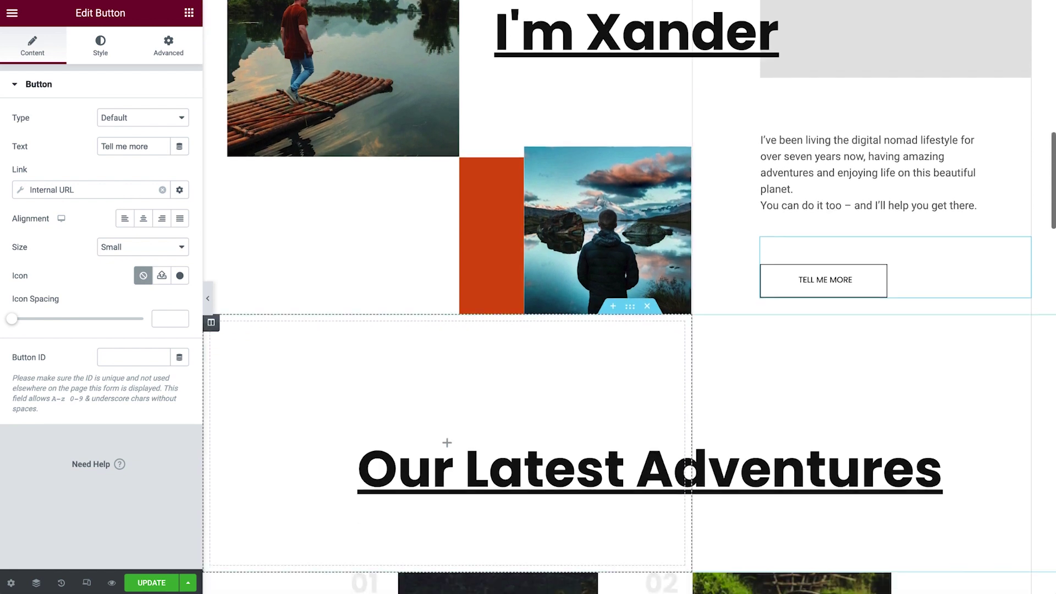
{"action": "scroll", "coordinate": [358, 311], "scroll_direction": "down", "scroll_amount": 4}
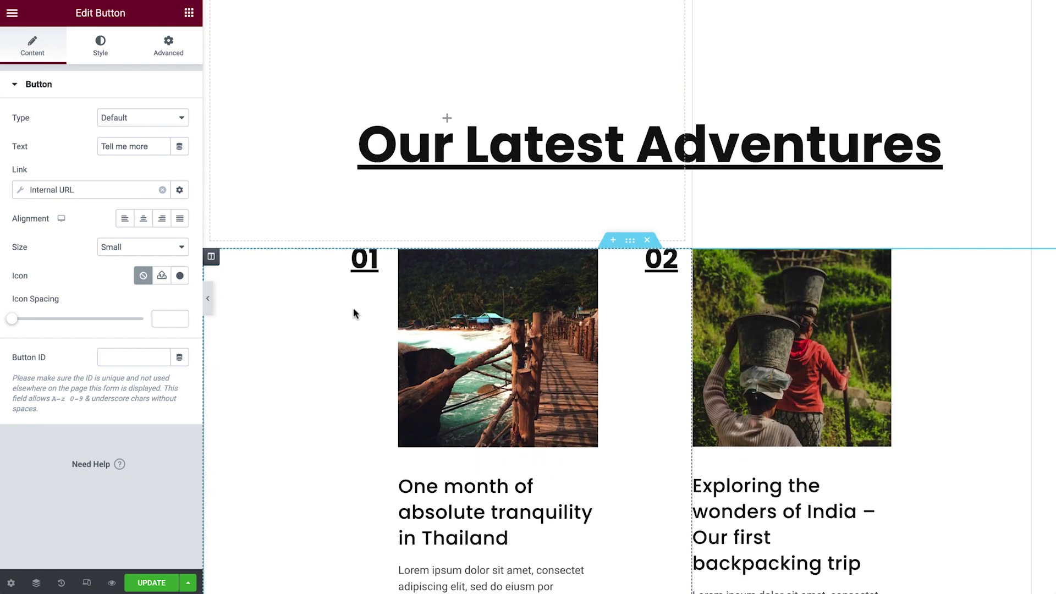
{"action": "left_click", "coordinate": [1023, 117]}
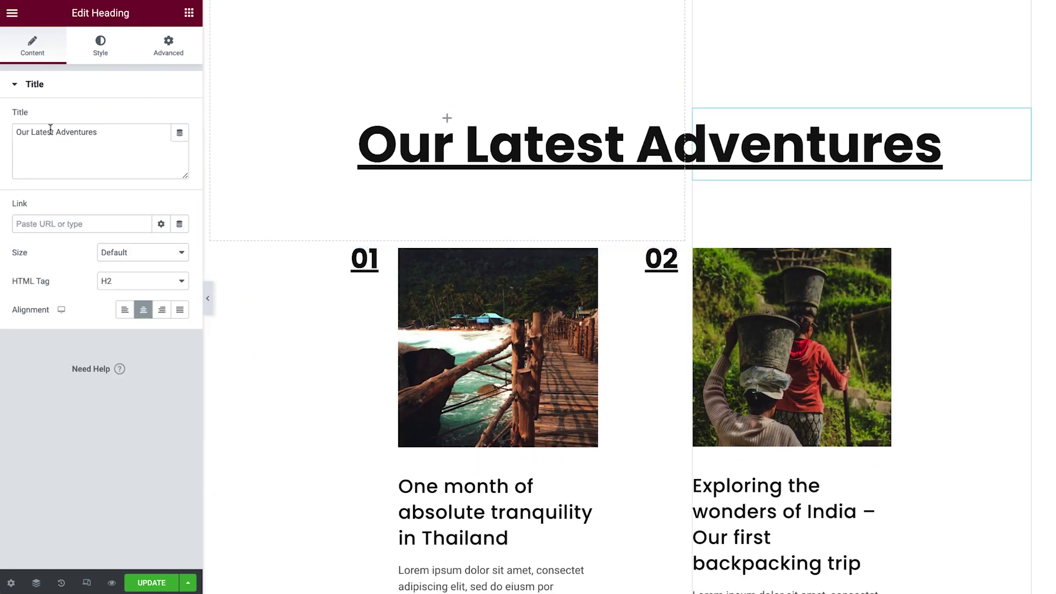
{"action": "double_click", "coordinate": [28, 132]}
{"action": "type", "text": "My"}
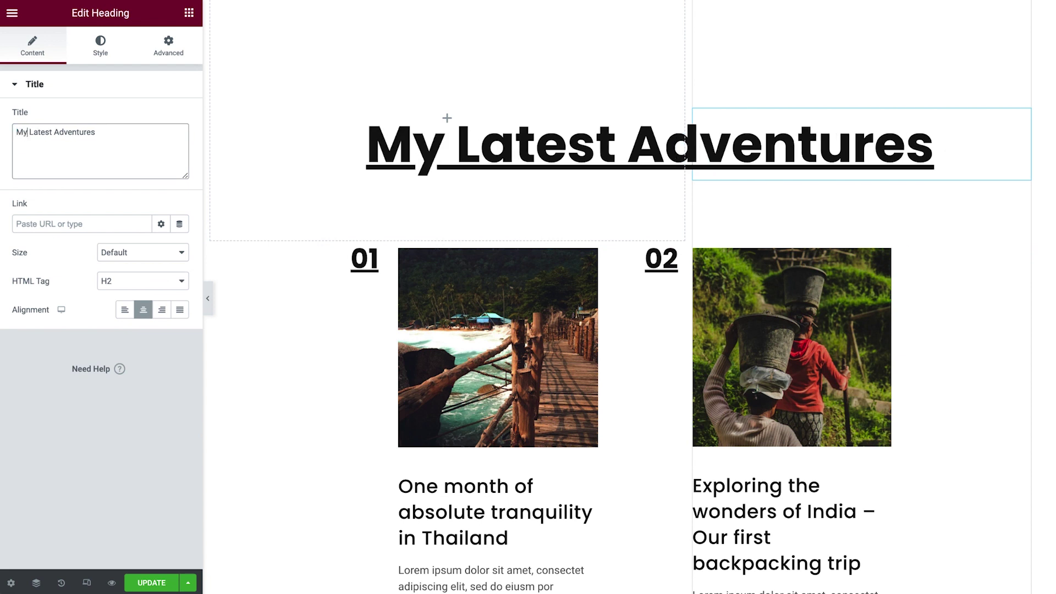
- Replace the static link of the "View All Stories" button with the dynamic Internal URL tag
{"action": "scroll", "coordinate": [230, 260], "scroll_direction": "down", "scroll_amount": 6}
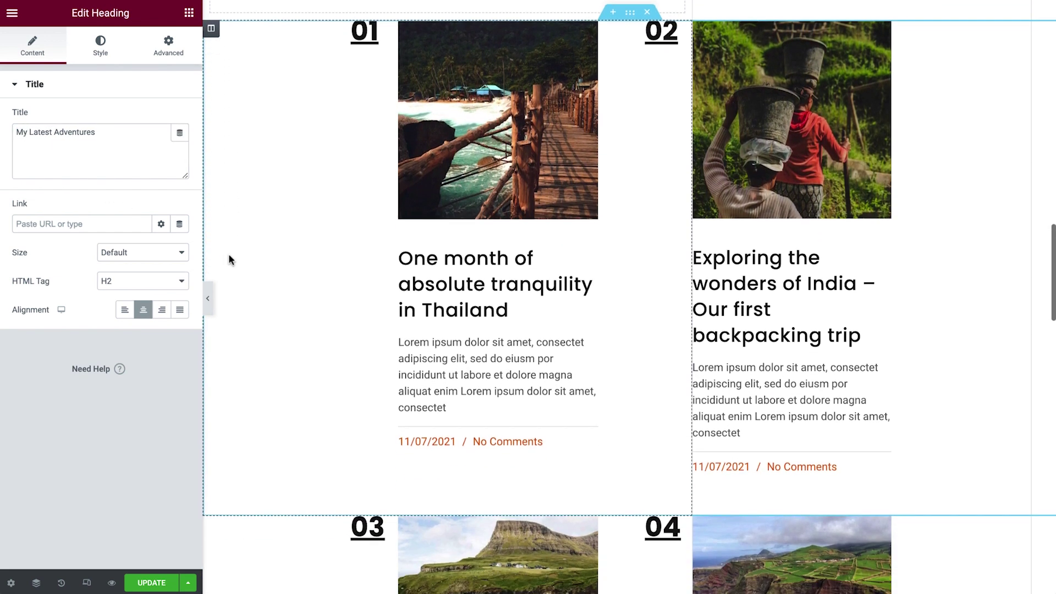
{"action": "scroll", "coordinate": [230, 259], "scroll_direction": "down", "scroll_amount": 7}
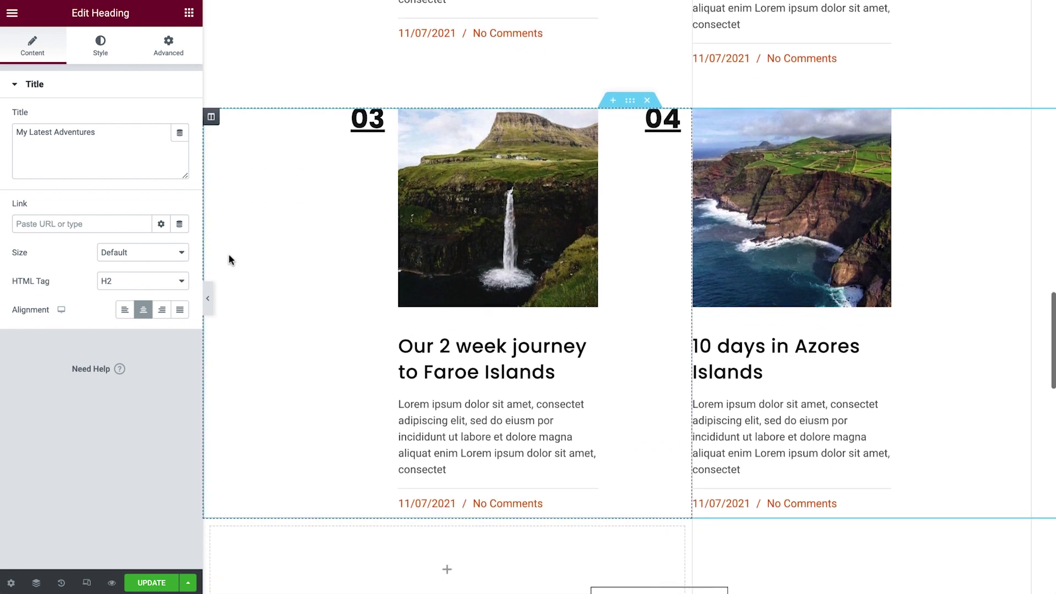
{"action": "scroll", "coordinate": [230, 260], "scroll_direction": "down", "scroll_amount": 1}
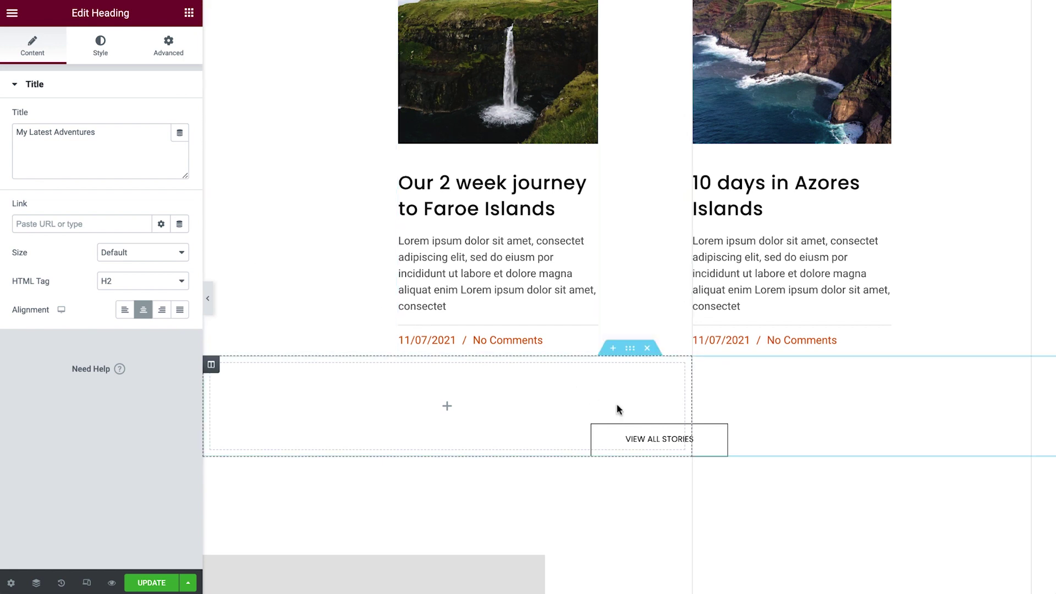
{"action": "left_click", "coordinate": [717, 436]}
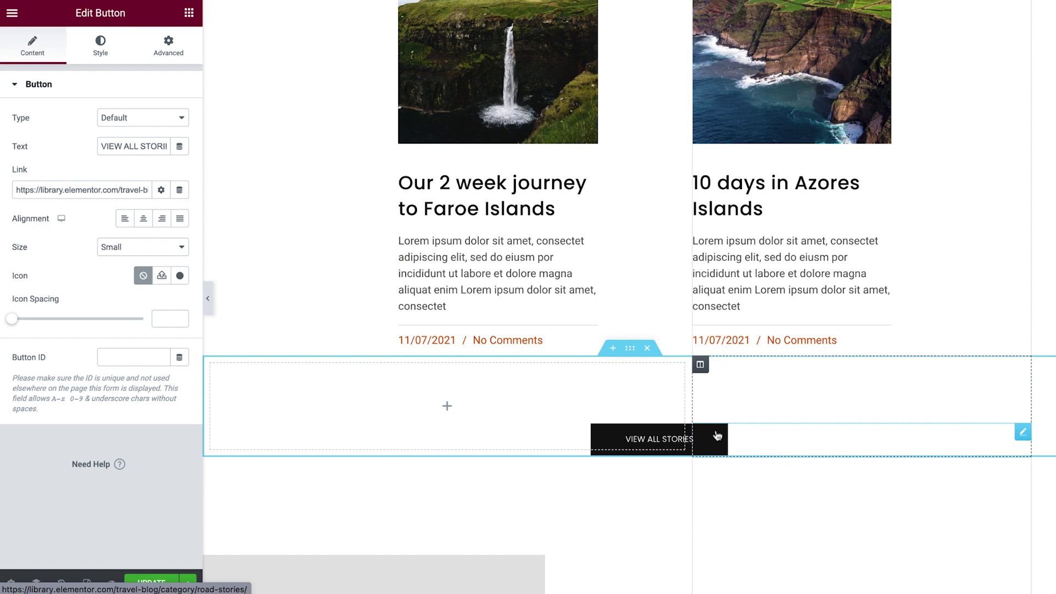
{"action": "left_click", "coordinate": [180, 190]}
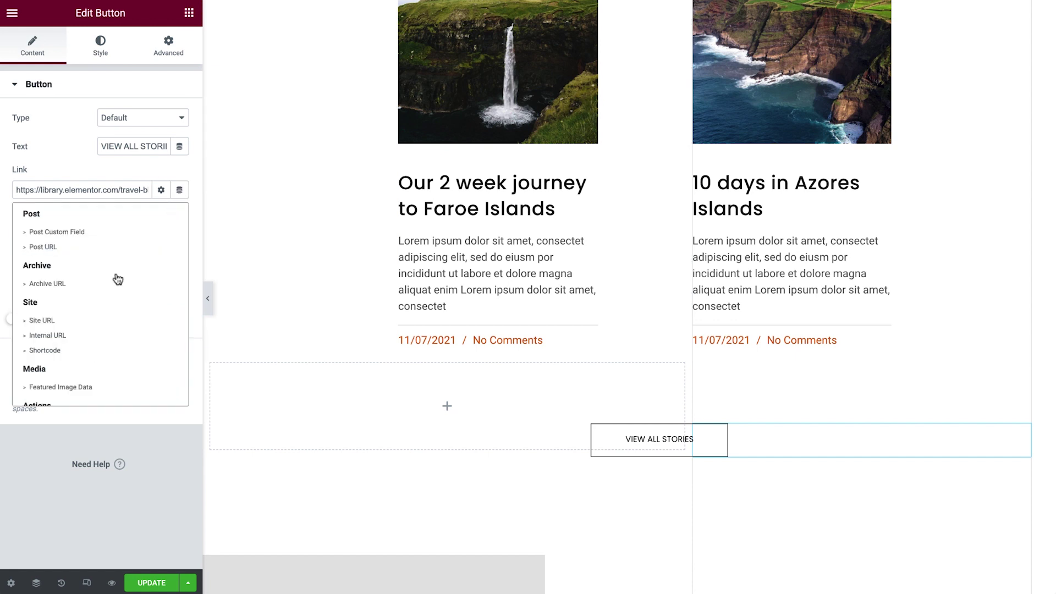
{"action": "left_click", "coordinate": [60, 336]}
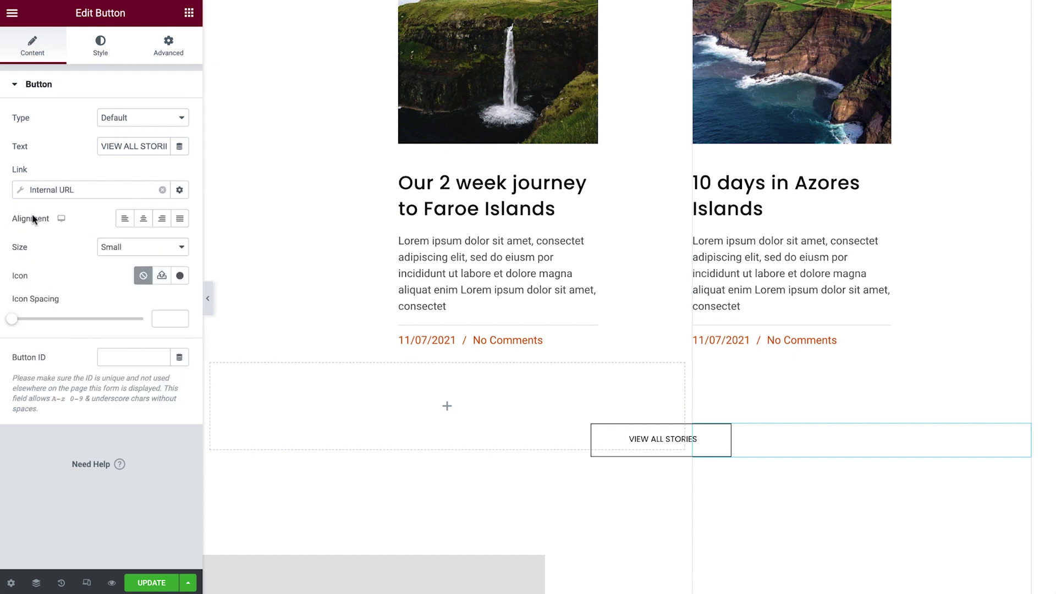
- Set the "View All Stories" button's internal URL to type Taxonomy and target Categories: Uncategorized
{"action": "left_click", "coordinate": [23, 193]}
{"action": "left_click", "coordinate": [116, 251]}
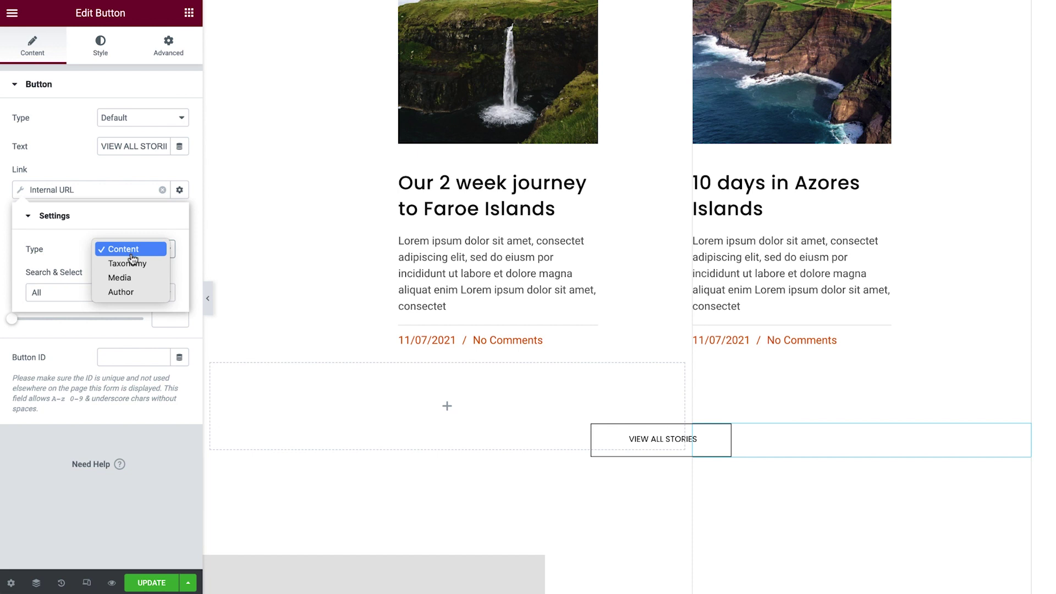
{"action": "left_click", "coordinate": [128, 264]}
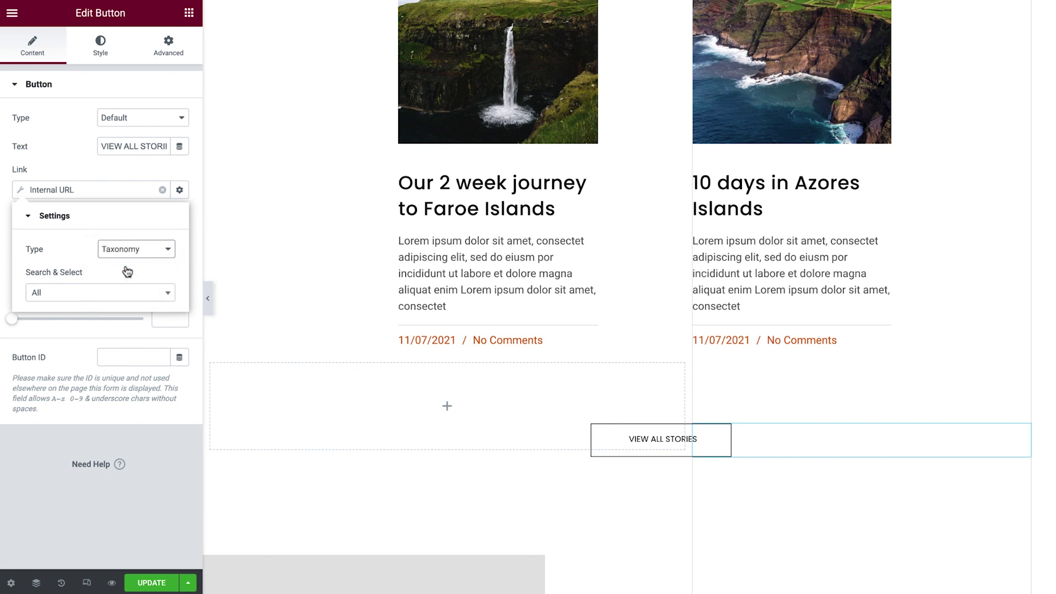
{"action": "left_click", "coordinate": [97, 295]}
{"action": "type", "text": "uncat"}
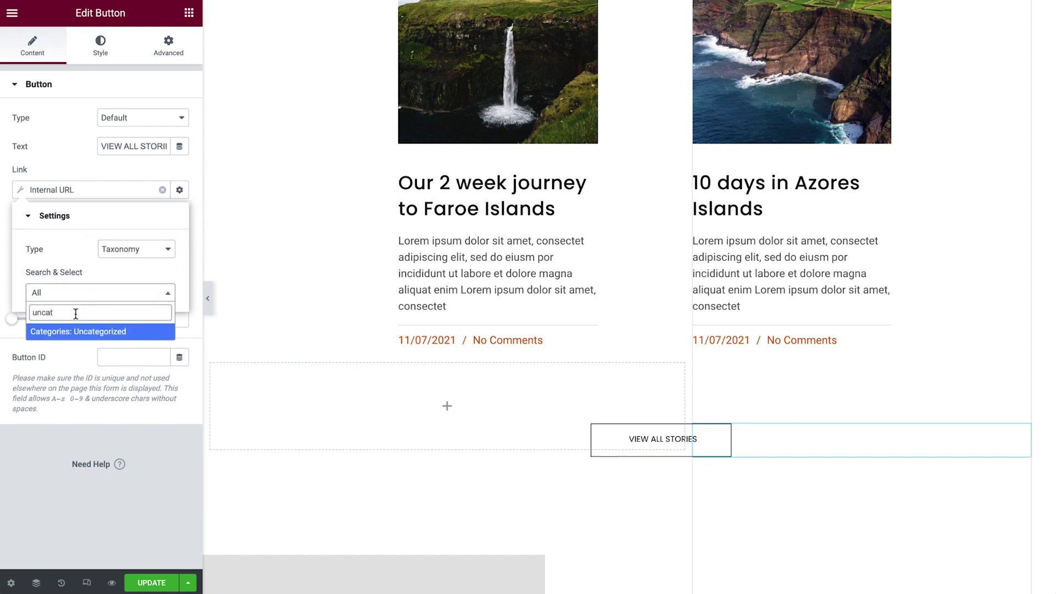
{"action": "left_click", "coordinate": [86, 335]}
{"action": "left_click", "coordinate": [20, 194]}
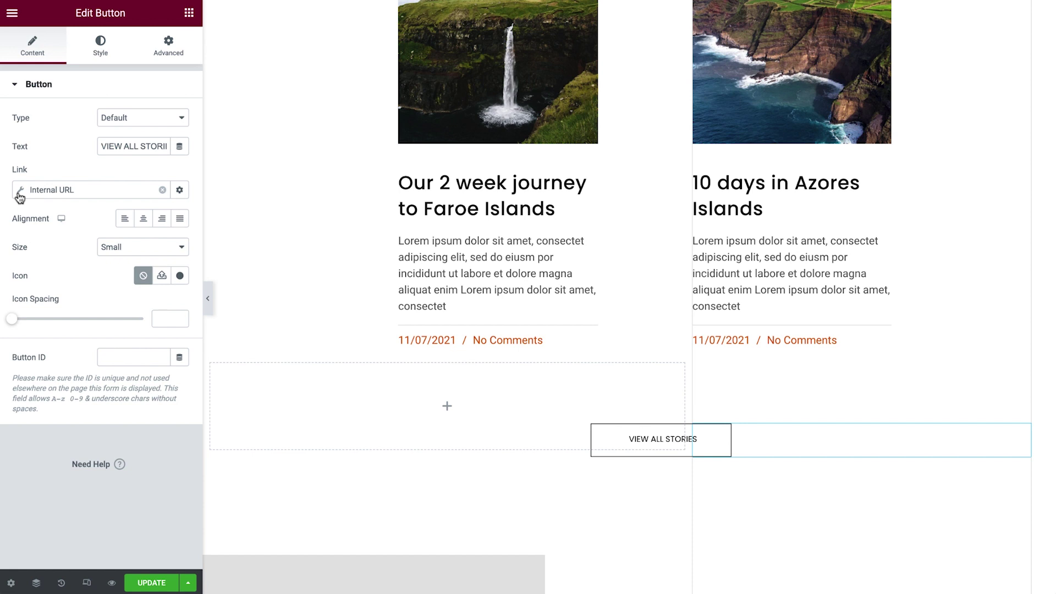
- Change the "Latest Travel Tips" heading to "The Nomad's Toolkit"
{"action": "scroll", "coordinate": [220, 327], "scroll_direction": "down", "scroll_amount": 4}
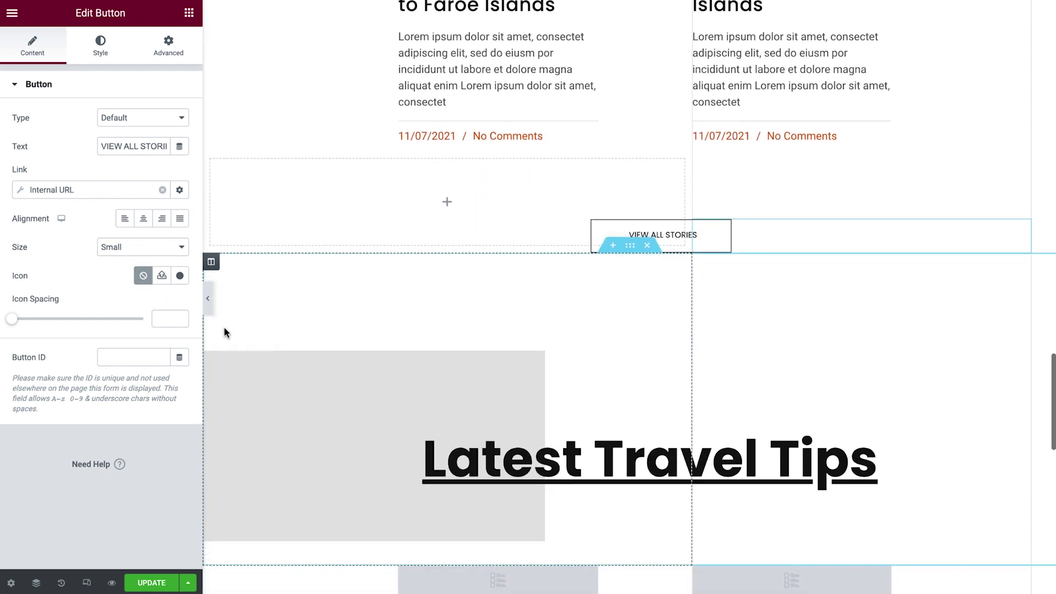
{"action": "scroll", "coordinate": [224, 330], "scroll_direction": "down", "scroll_amount": 5}
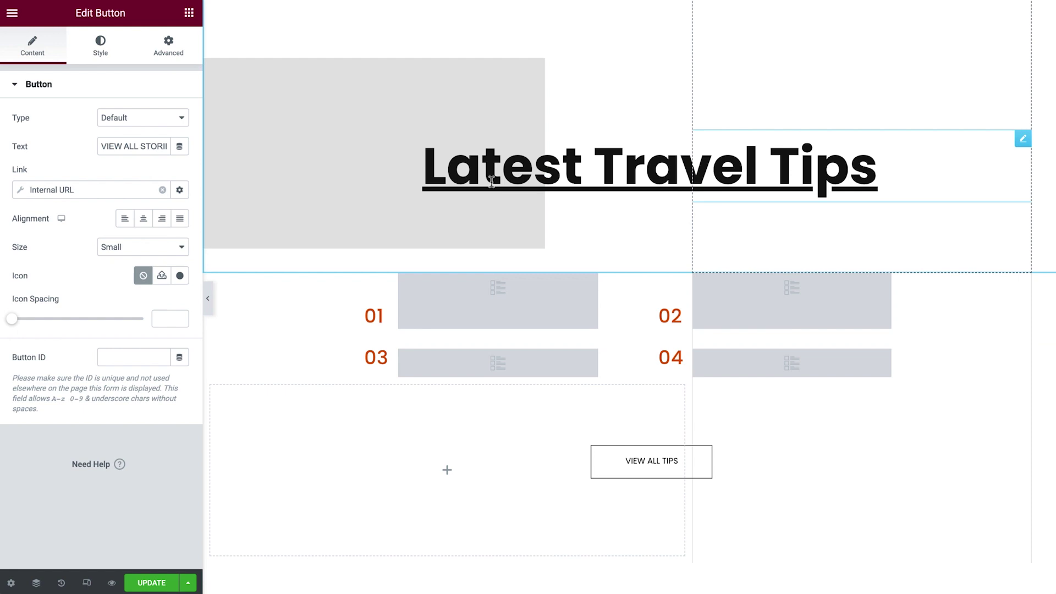
{"action": "left_click", "coordinate": [447, 158]}
{"action": "left_click_drag", "start_coordinate": [83, 134], "coordinate": [15, 134]}
{"action": "type", "text": "The Nomad's Toolkit"}
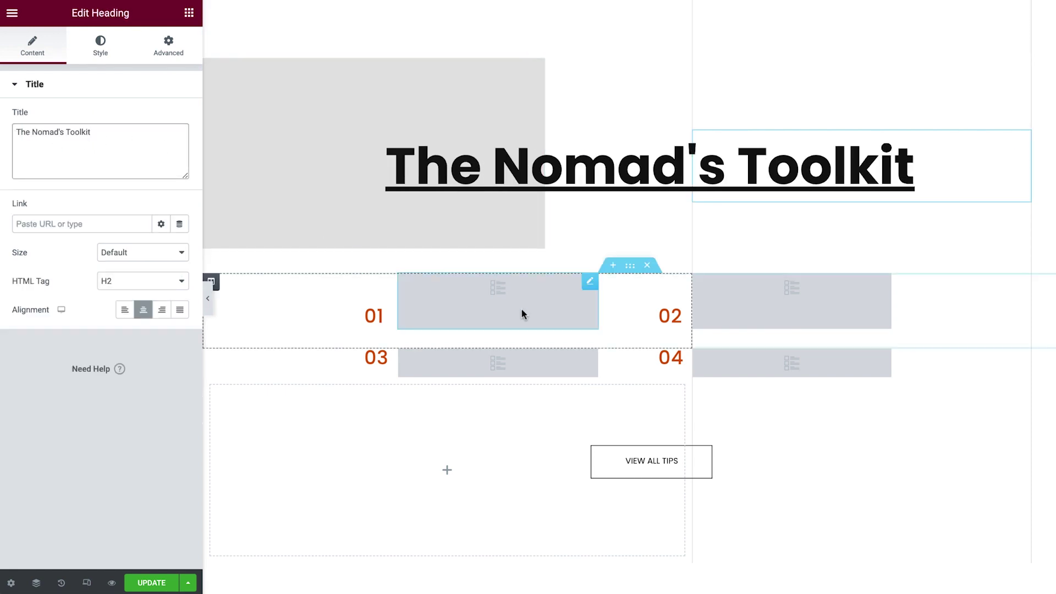
- Delete the sections holding items 03 and 04 and the "View All Tips" button, plus the Posts widgets beside 01 and 02
{"action": "left_click", "coordinate": [647, 344]}
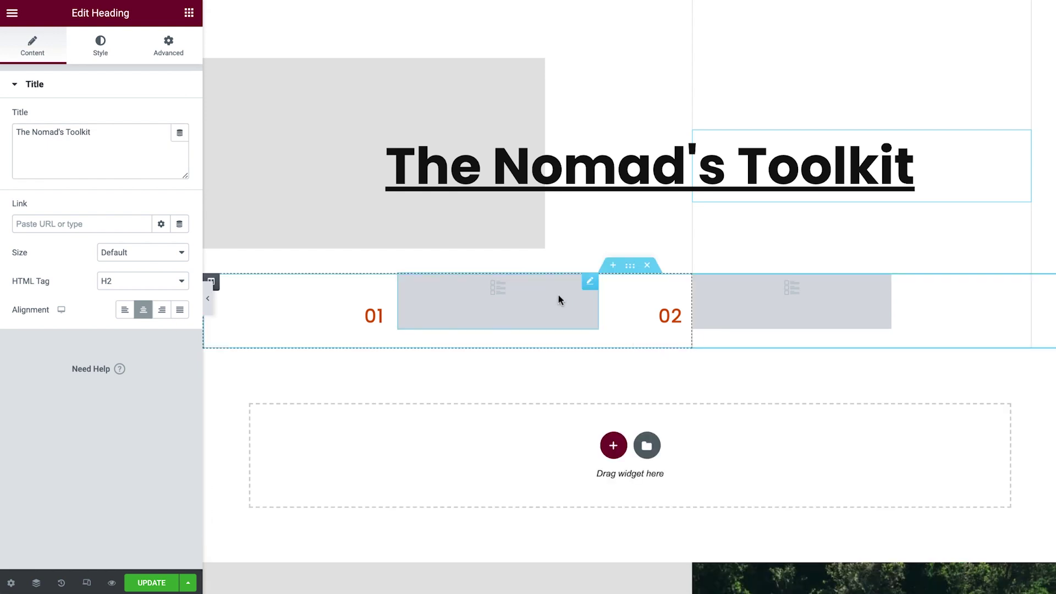
{"action": "right_click", "coordinate": [587, 285]}
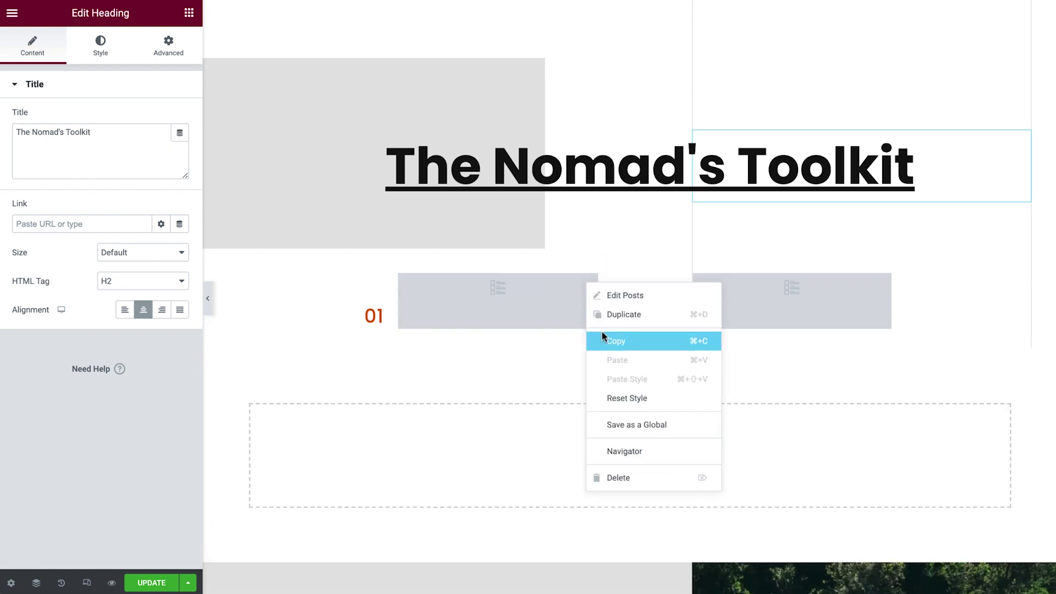
{"action": "left_click", "coordinate": [629, 478]}
{"action": "right_click", "coordinate": [876, 285]}
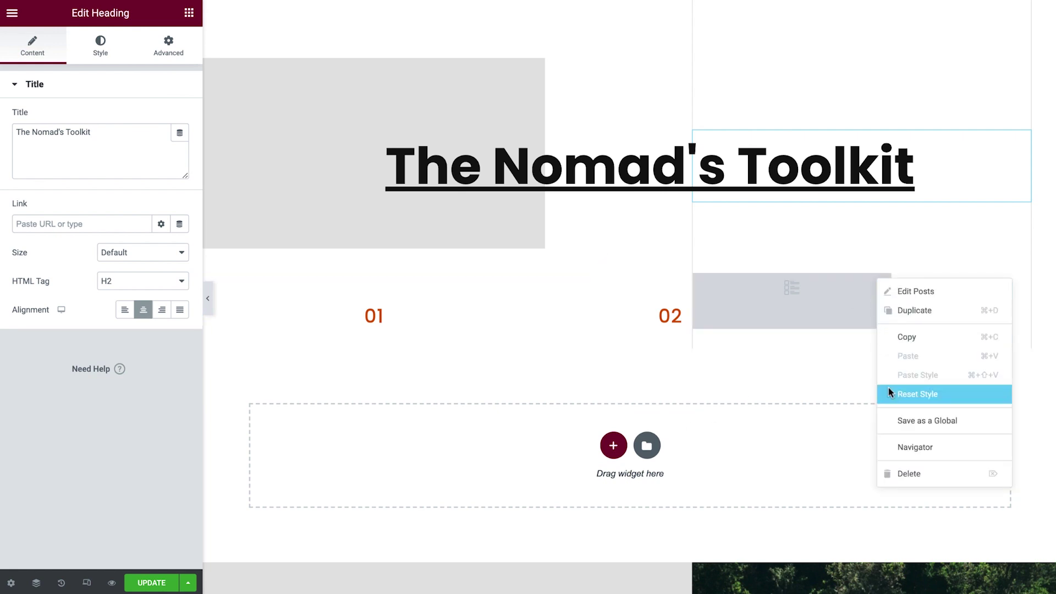
{"action": "left_click", "coordinate": [911, 474]}
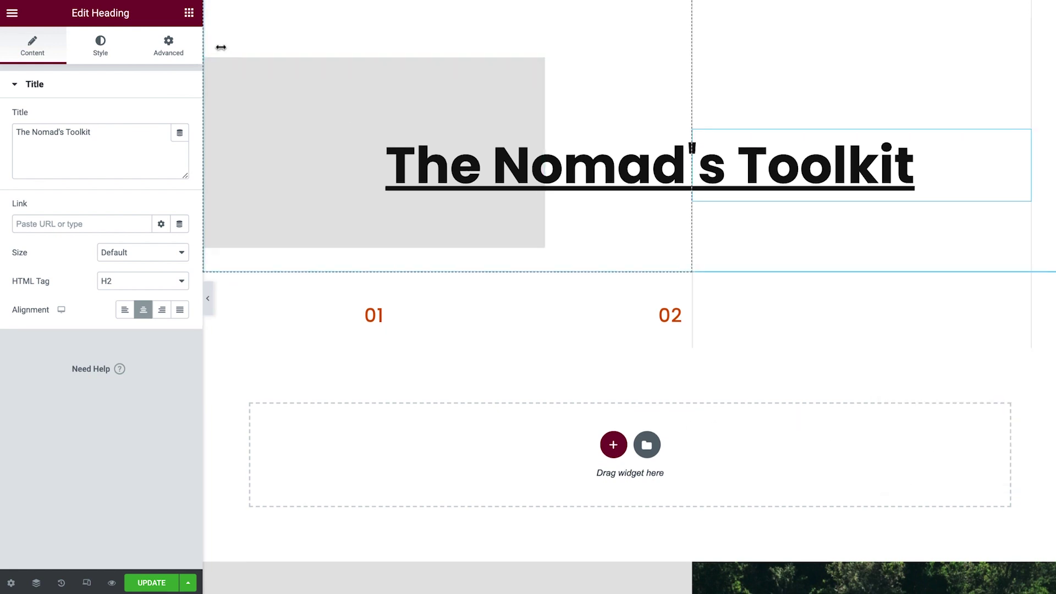
- Add a Call to Action widget to the empty column beside number 01 under "The Nomad's Toolkit"
{"action": "left_click", "coordinate": [189, 12]}
{"action": "scroll", "coordinate": [149, 101], "scroll_direction": "down", "scroll_amount": 3}
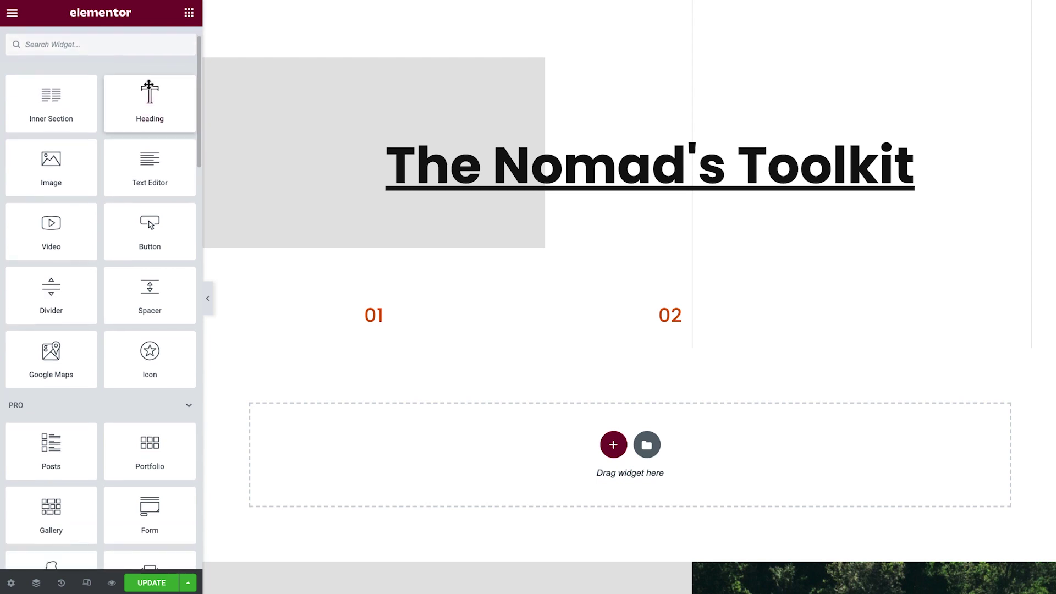
{"action": "scroll", "coordinate": [148, 84], "scroll_direction": "down", "scroll_amount": 5}
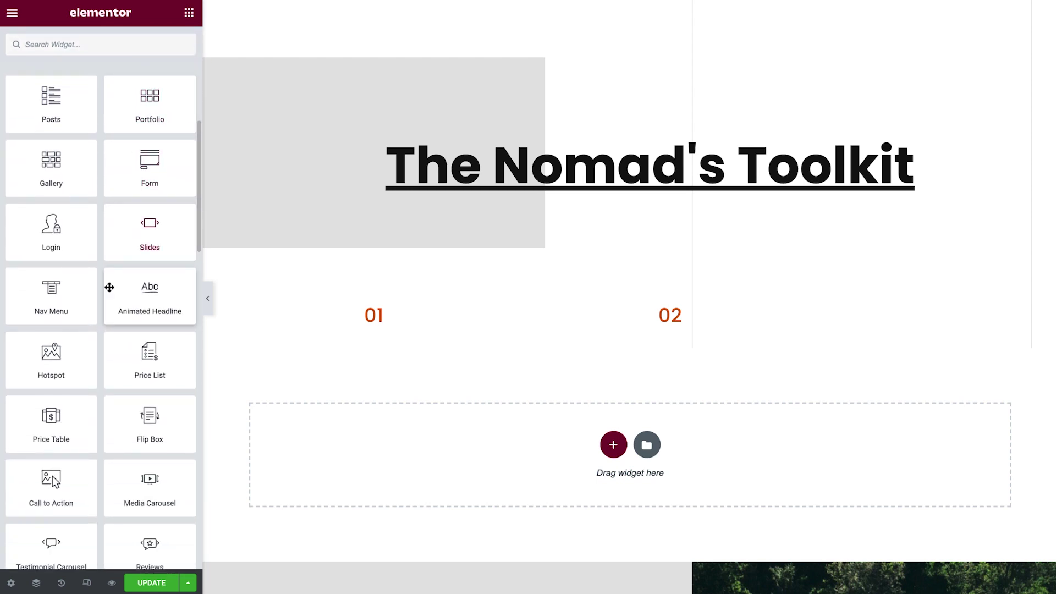
{"action": "left_click_drag", "start_coordinate": [54, 479], "coordinate": [382, 329]}
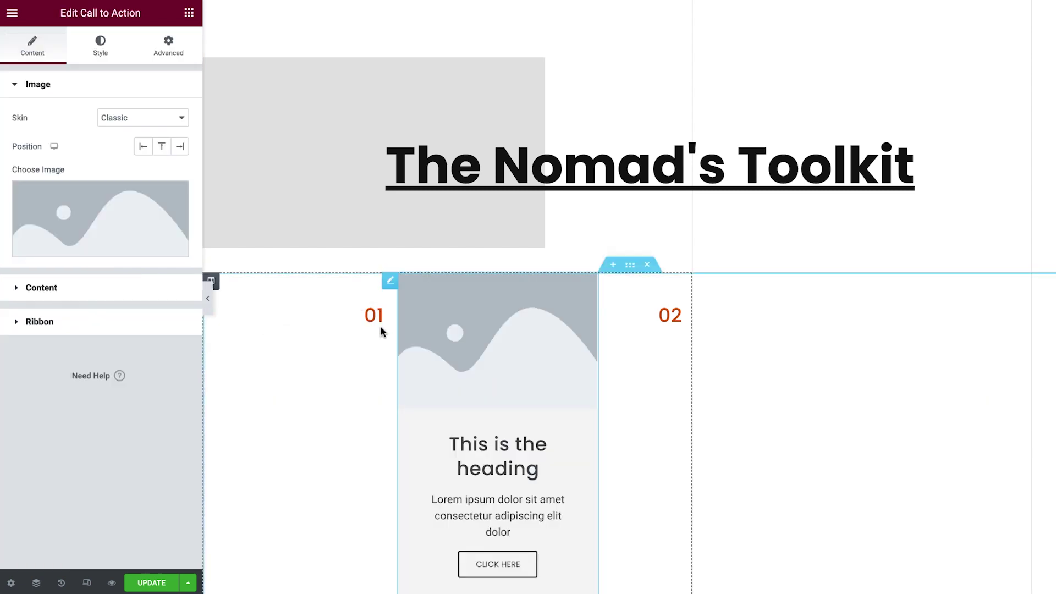
- Insert checklist.jpg from the media library as the call to action's image
{"action": "left_click", "coordinate": [148, 234]}
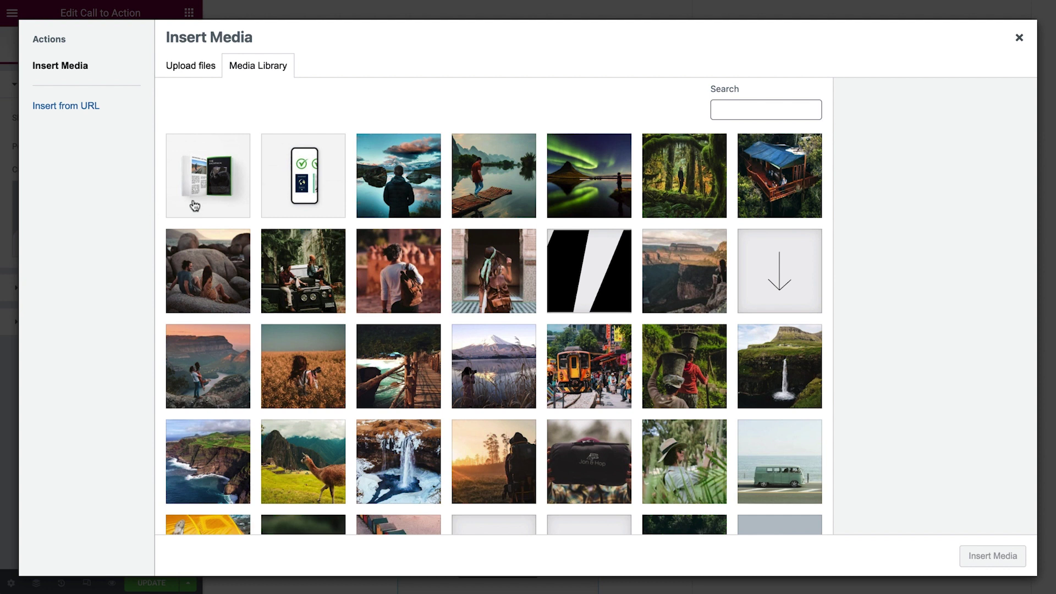
{"action": "left_click", "coordinate": [303, 180]}
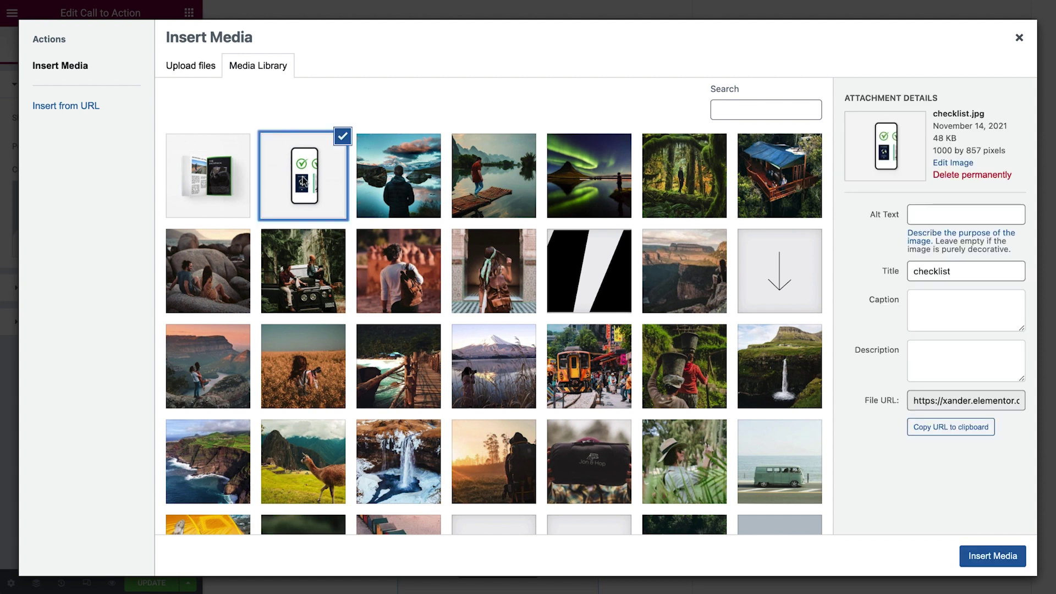
{"action": "left_click", "coordinate": [991, 555]}
- Set the call to action's title to "Flight Checklist" and its button text to "Free Download"
{"action": "left_click", "coordinate": [139, 325]}
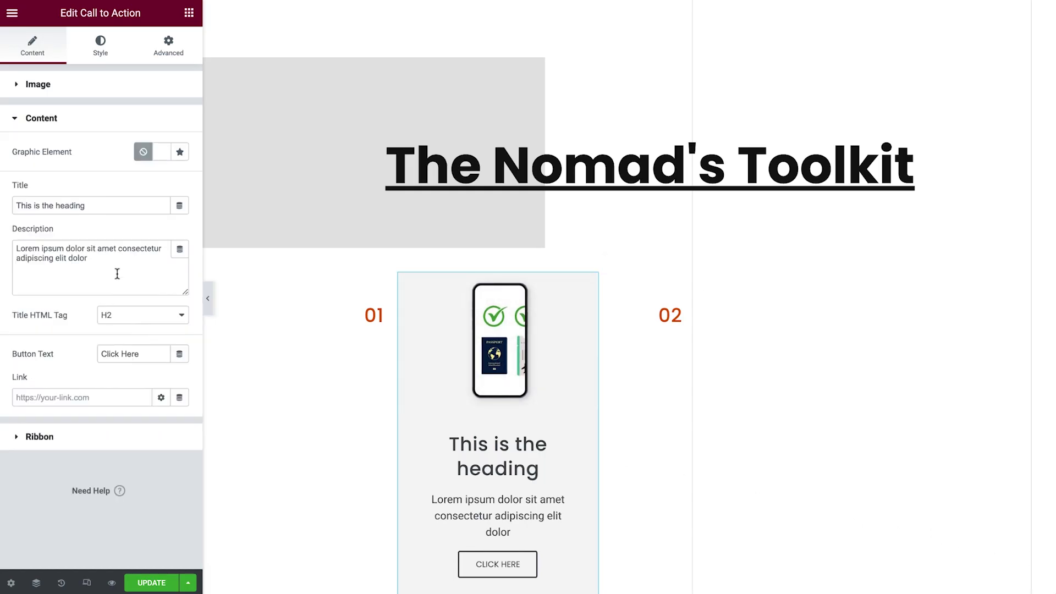
{"action": "left_click_drag", "start_coordinate": [94, 208], "coordinate": [19, 209]}
{"action": "type", "text": "Flight Checklist"}
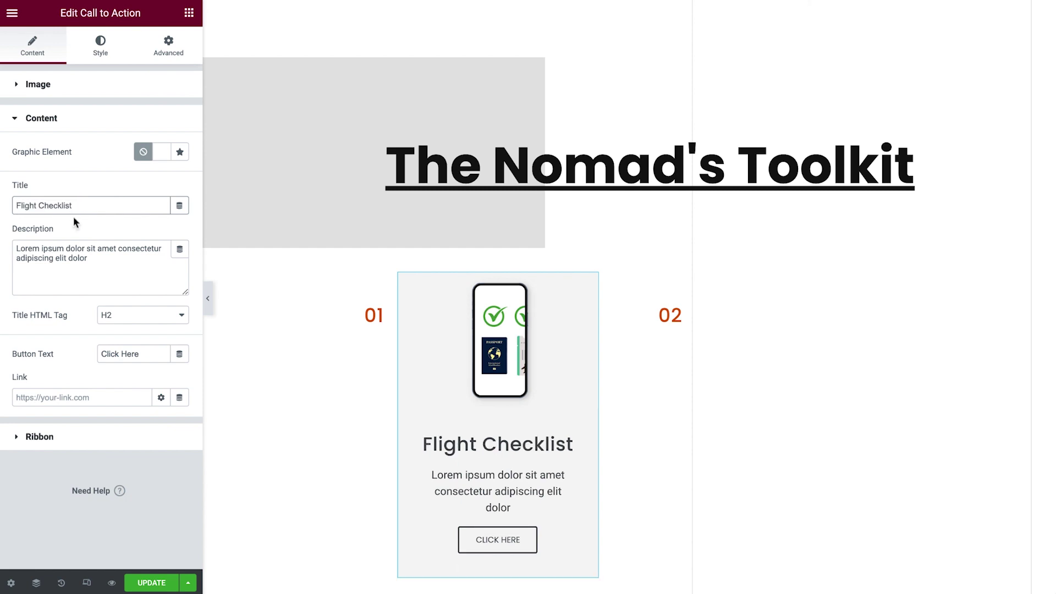
{"action": "left_click_drag", "start_coordinate": [100, 355], "coordinate": [141, 357]}
{"action": "type", "text": "Free"}
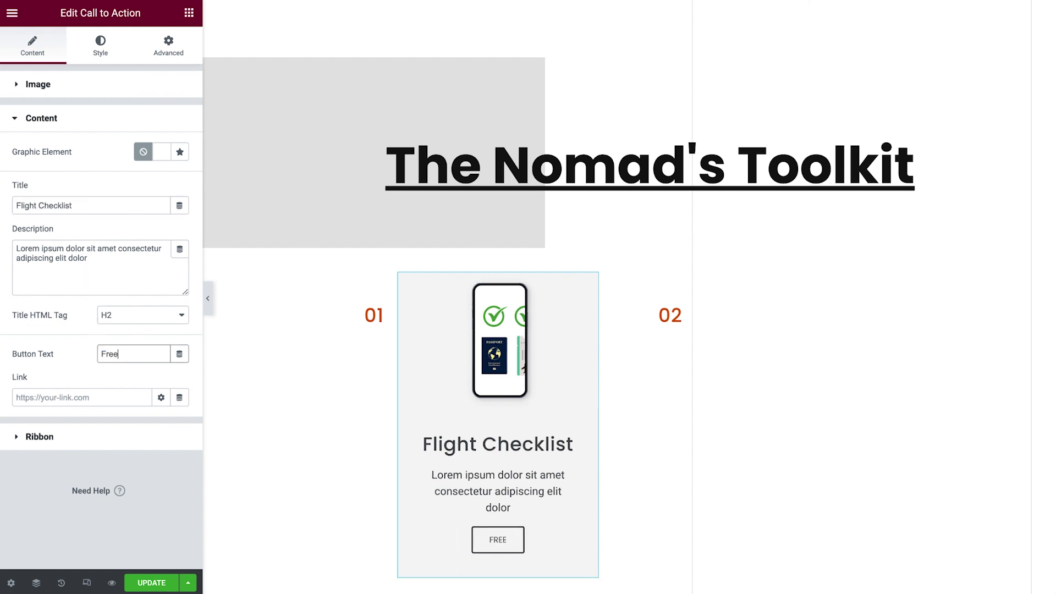
{"action": "type", "text": " Download"}
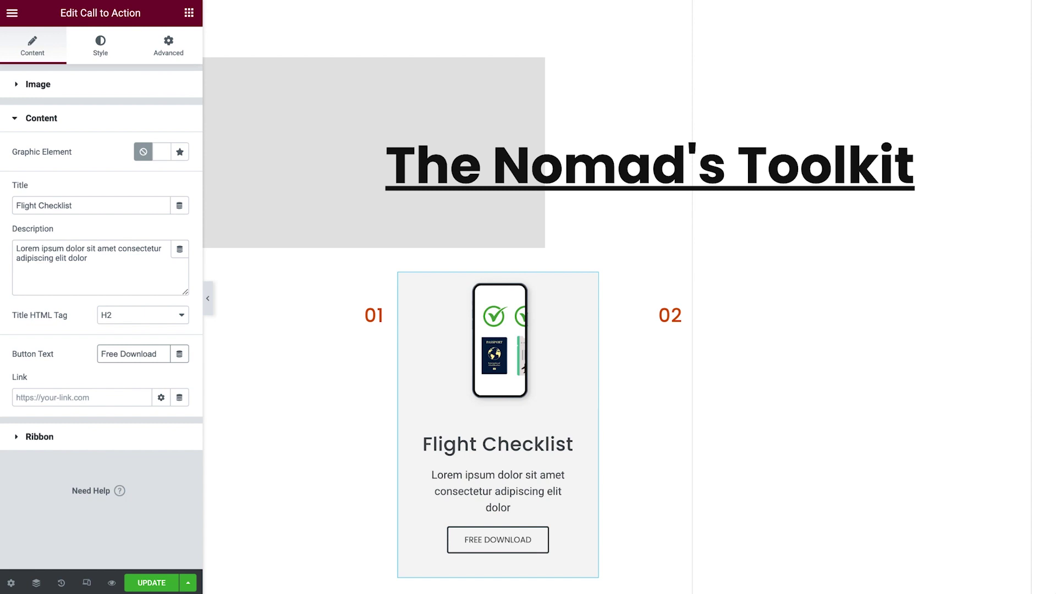
- Remove the placeholder description from the Flight Checklist call to action
{"action": "left_click", "coordinate": [86, 276]}
{"action": "key", "text": "ctrl+a"}
{"action": "key", "text": "BackSpace"}
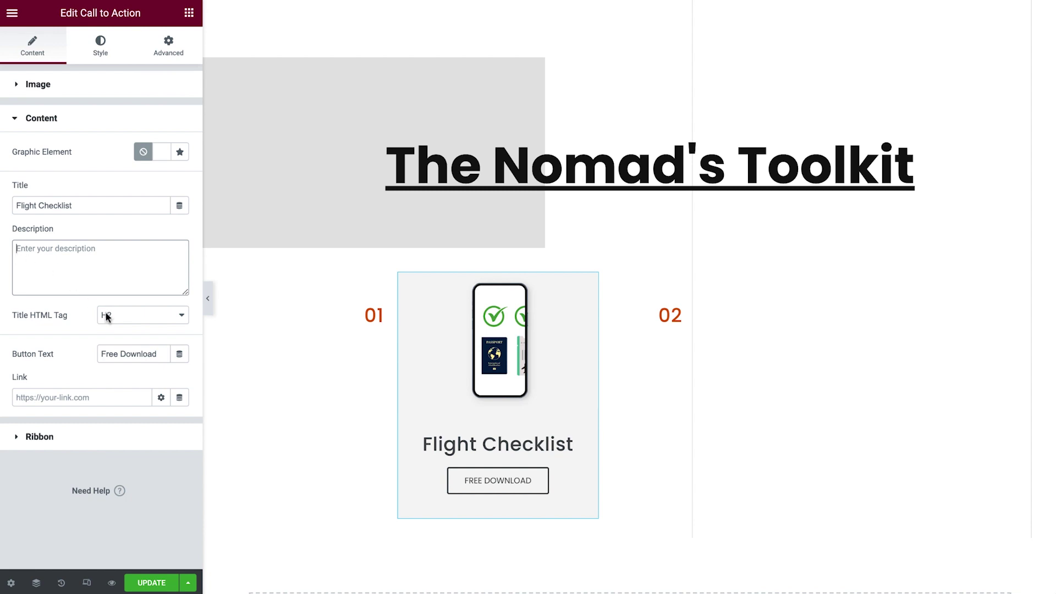
- Link the "Free Download" button dynamically to an Internal URL of type Media, choosing the Checklist file
{"action": "left_click", "coordinate": [178, 401]}
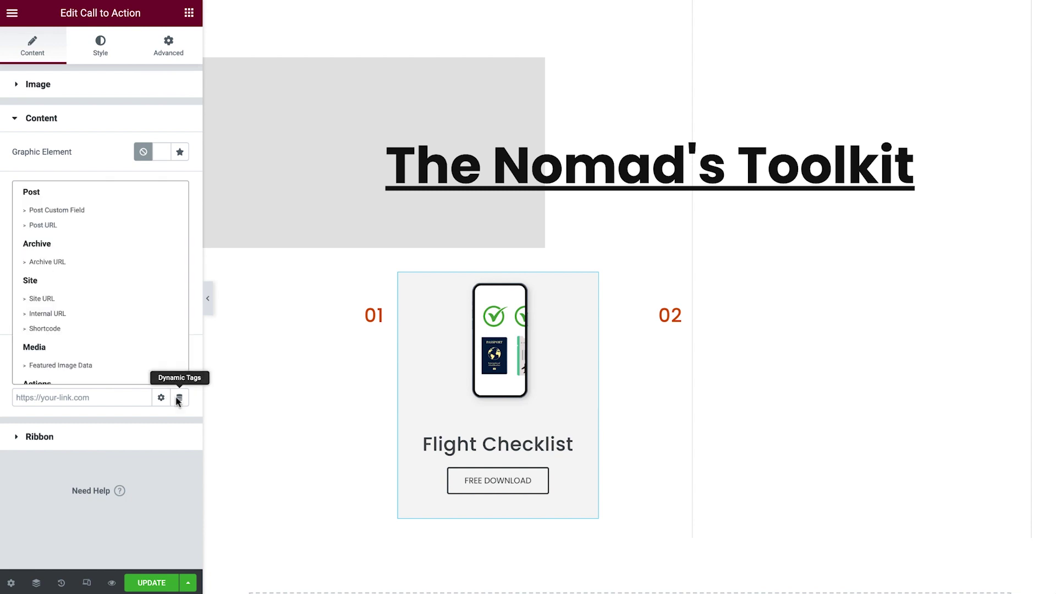
{"action": "left_click", "coordinate": [67, 319]}
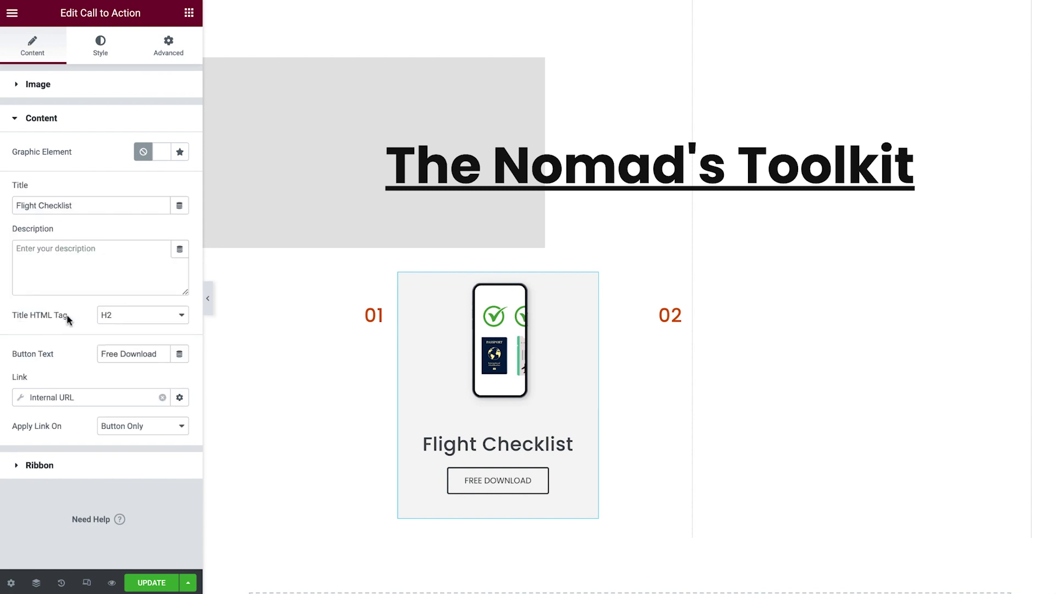
{"action": "left_click", "coordinate": [21, 401]}
{"action": "left_click", "coordinate": [137, 457]}
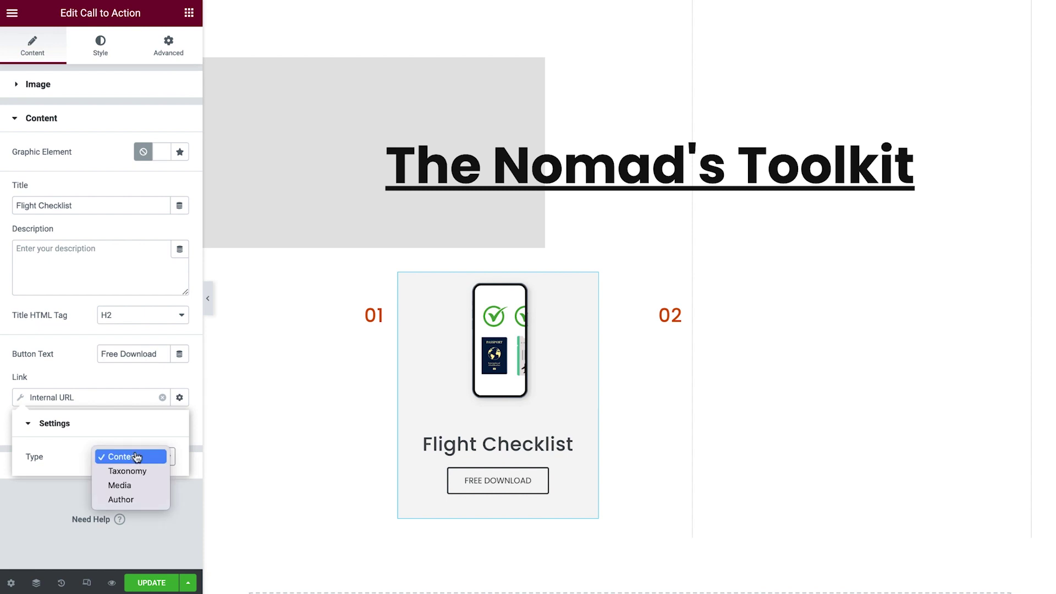
{"action": "left_click", "coordinate": [119, 485]}
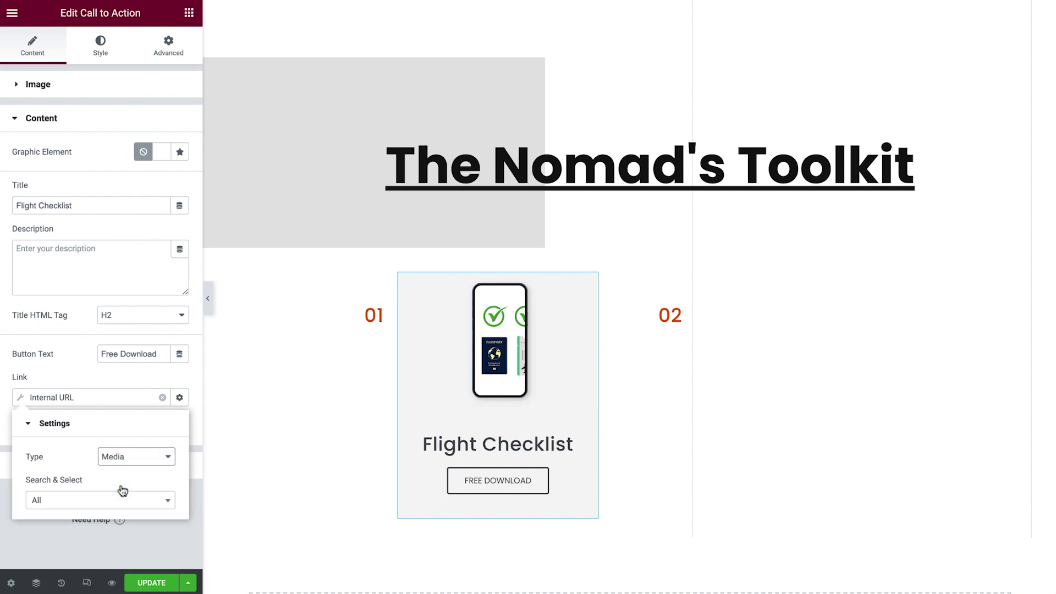
{"action": "left_click", "coordinate": [105, 506]}
{"action": "type", "text": "check"}
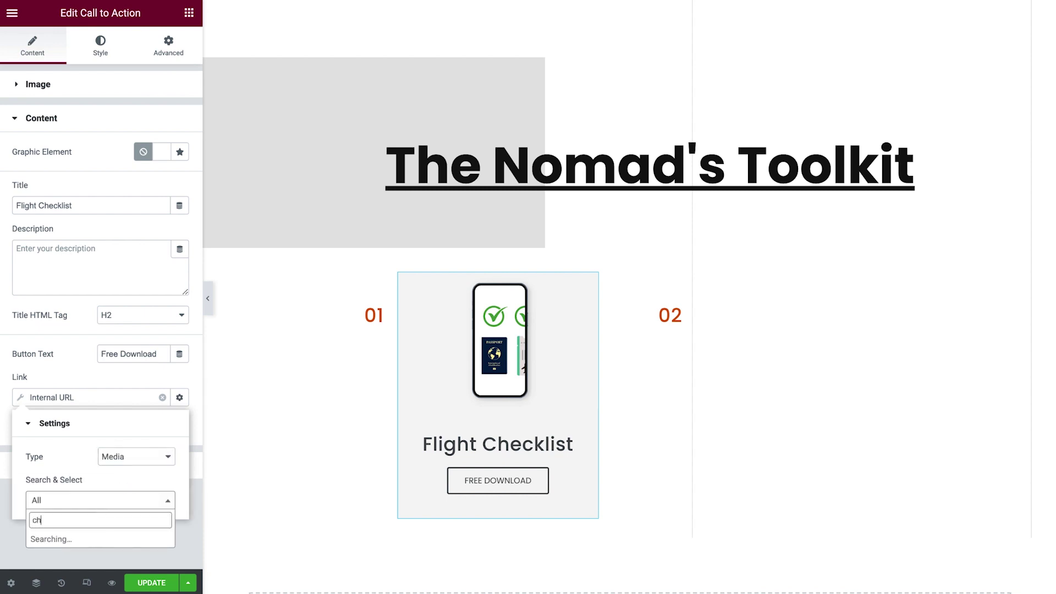
{"action": "left_click", "coordinate": [75, 542]}
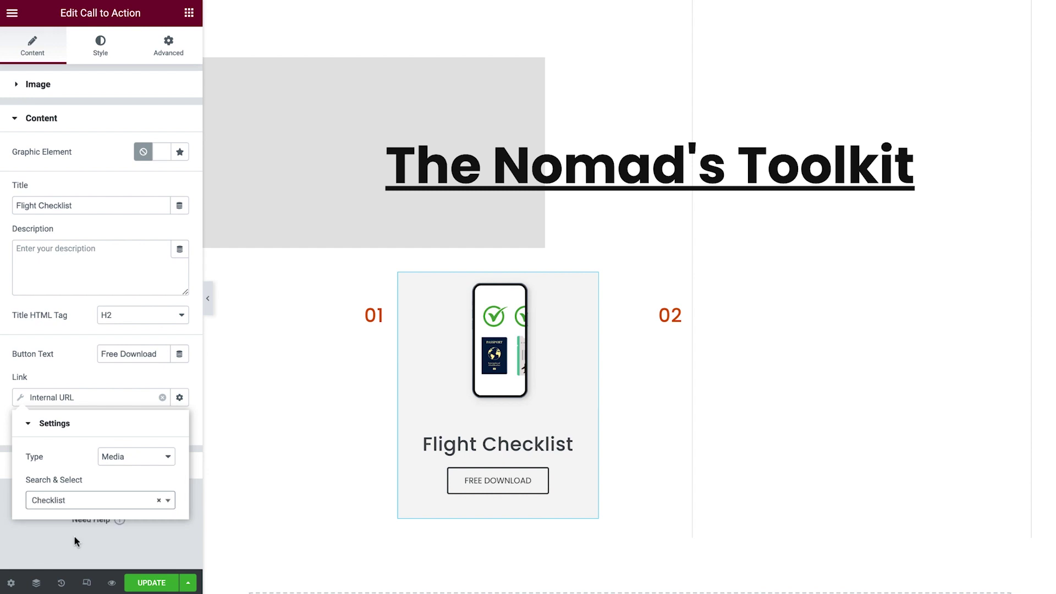
{"action": "left_click", "coordinate": [21, 399]}
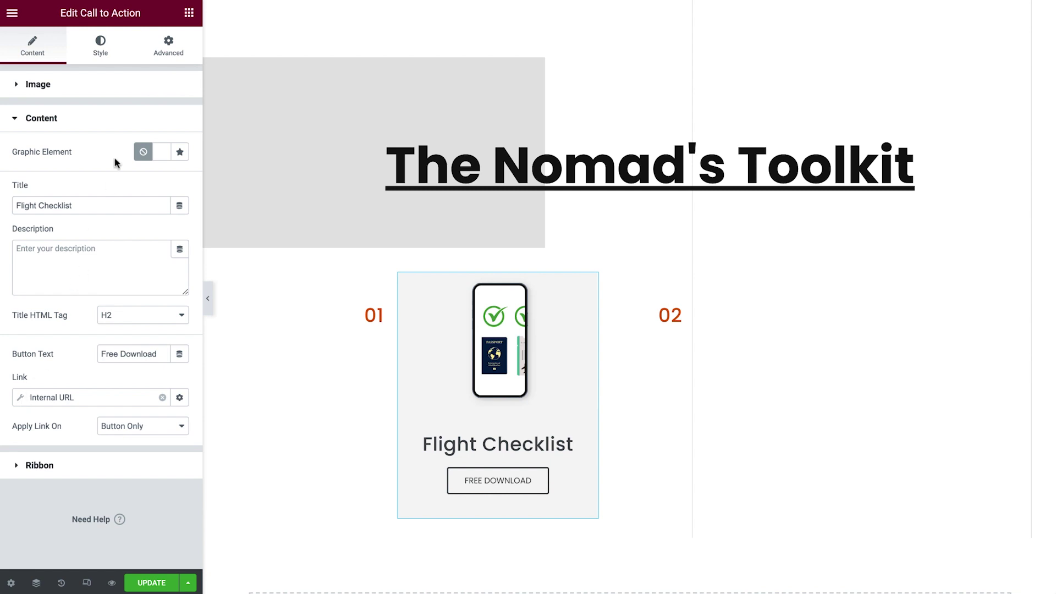
- Style the Flight Checklist call to action's button with Medium size, border width 1 and border radius 0
{"action": "left_click", "coordinate": [122, 53]}
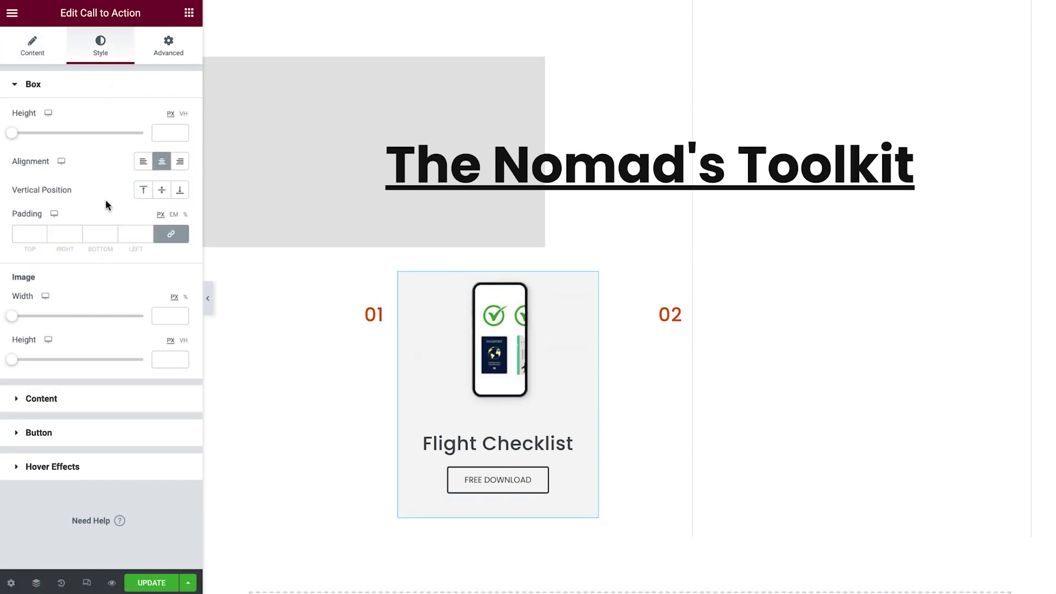
{"action": "left_click", "coordinate": [67, 433]}
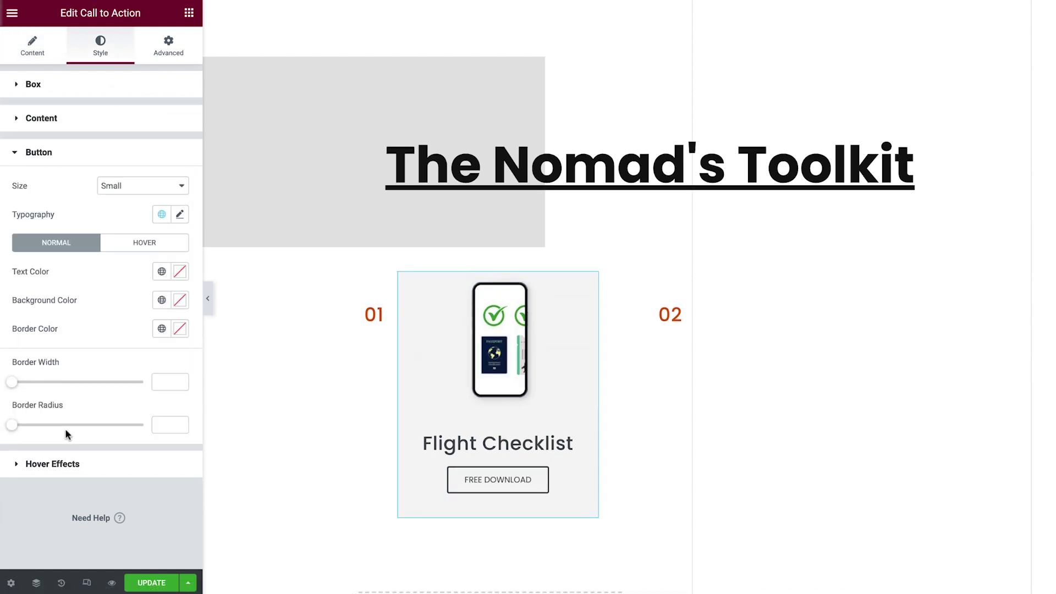
{"action": "left_click", "coordinate": [136, 187]}
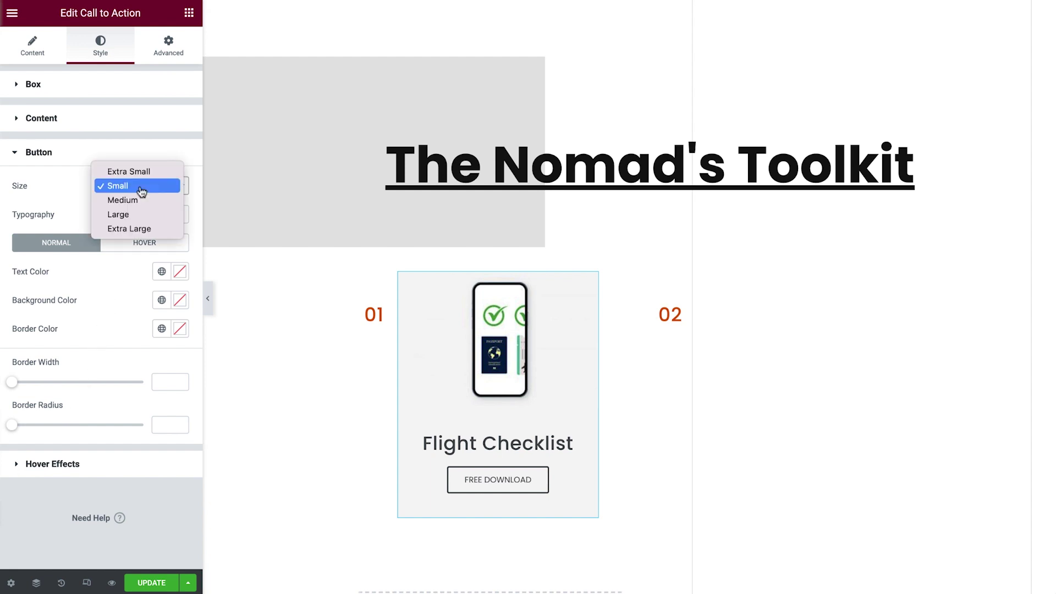
{"action": "left_click", "coordinate": [135, 201]}
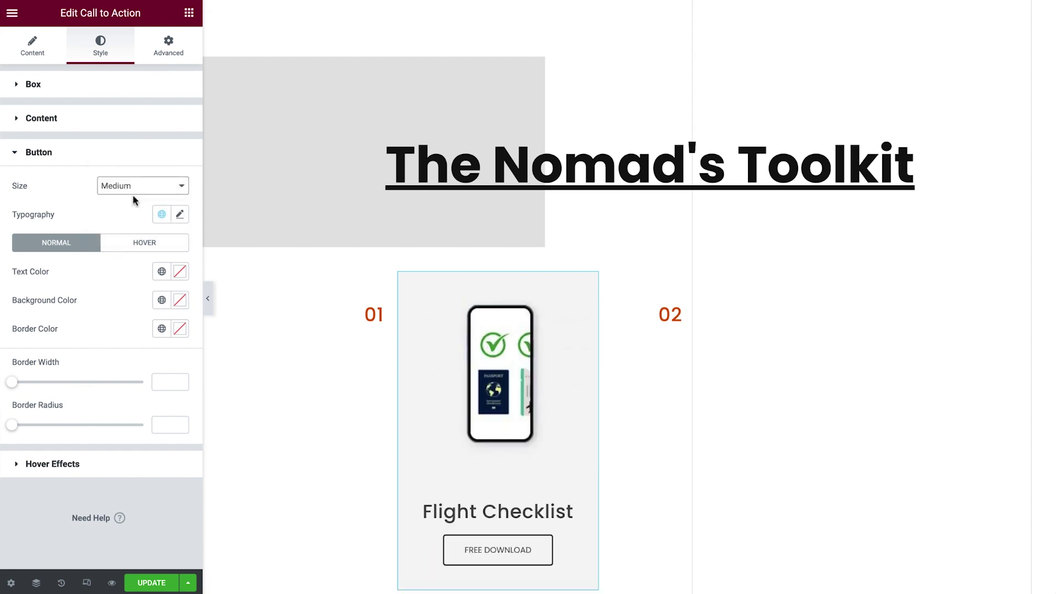
{"action": "left_click", "coordinate": [165, 381]}
{"action": "type", "text": "1"}
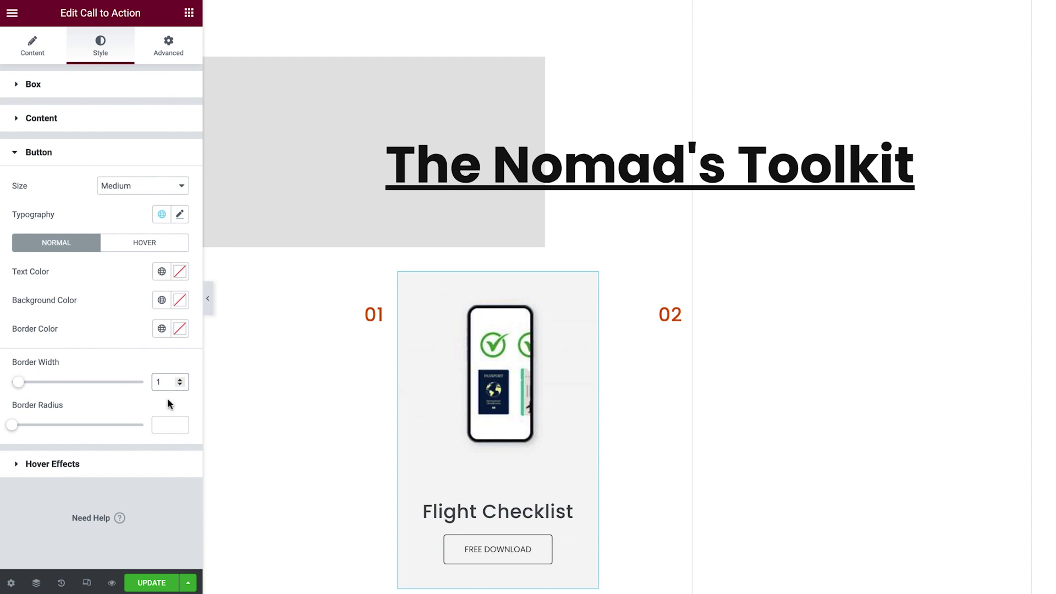
{"action": "left_click", "coordinate": [164, 422]}
{"action": "type", "text": "0"}
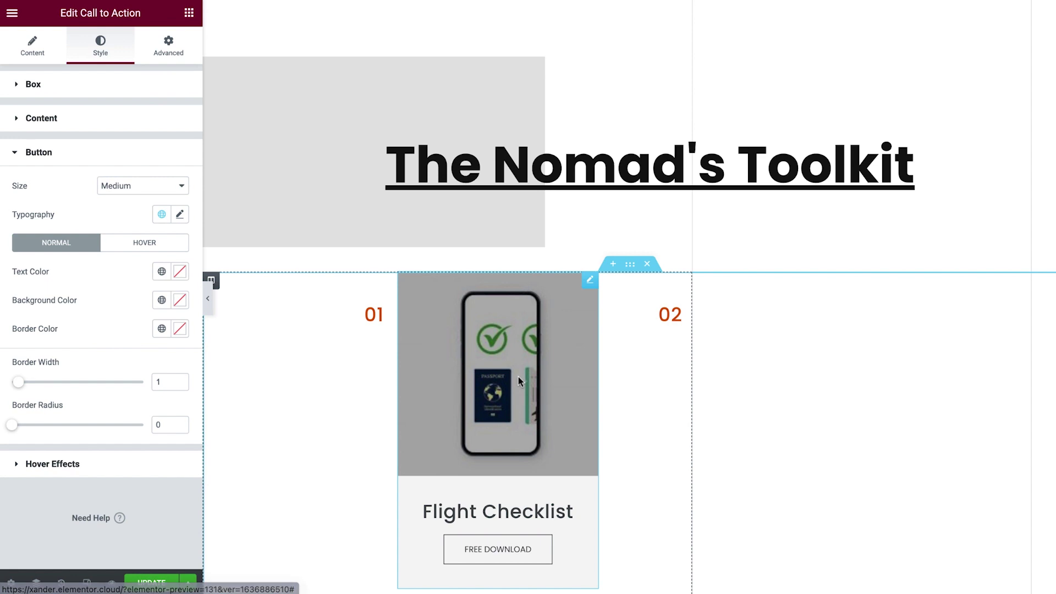
- Set the button's hover colors to the global White Element for text and the global Accent for background
{"action": "left_click", "coordinate": [139, 247]}
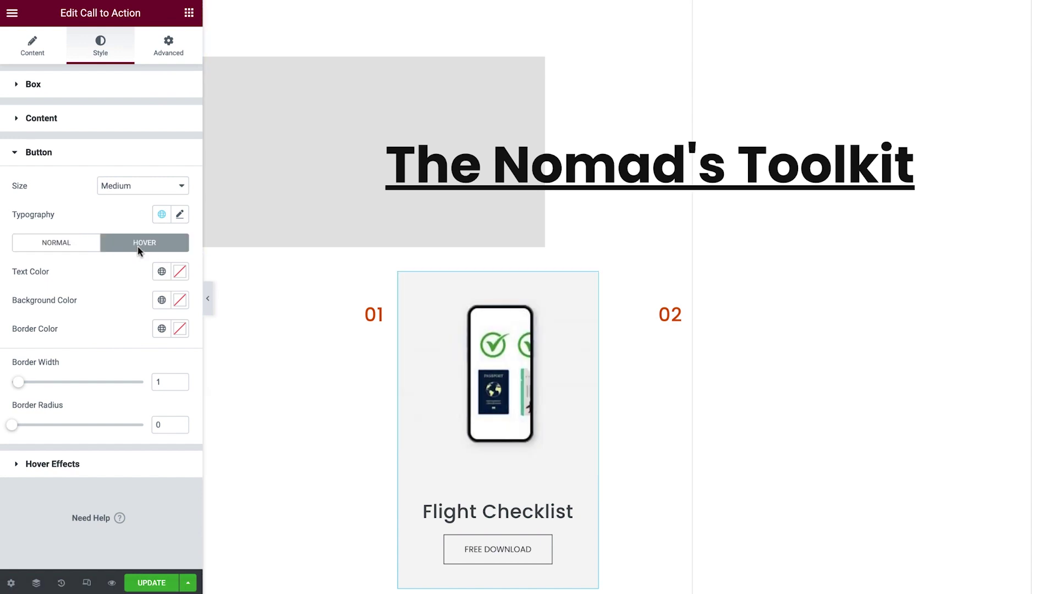
{"action": "left_click", "coordinate": [162, 271]}
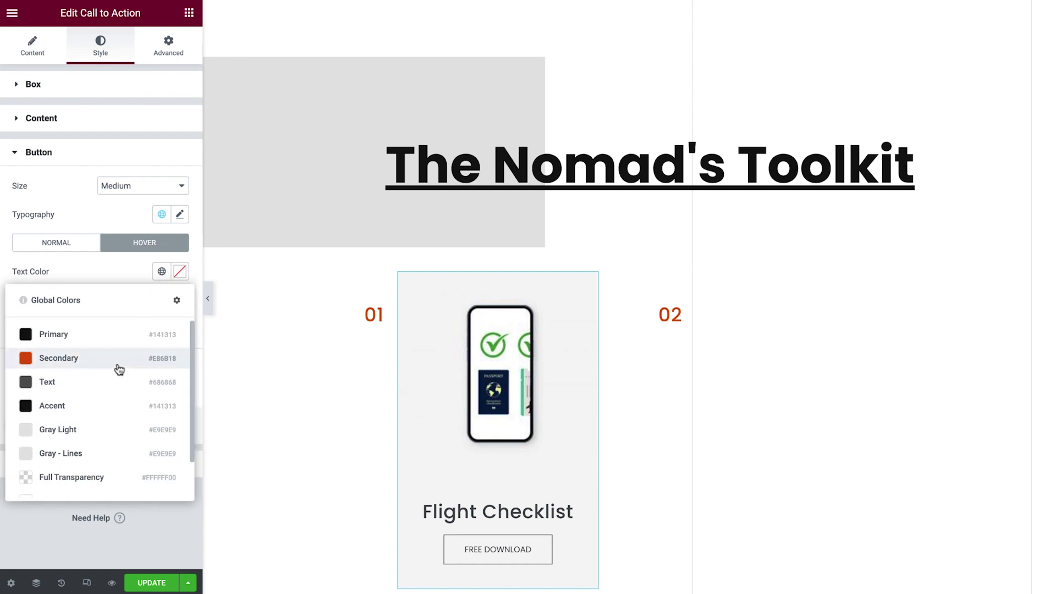
{"action": "scroll", "coordinate": [99, 424], "scroll_direction": "down", "scroll_amount": 1}
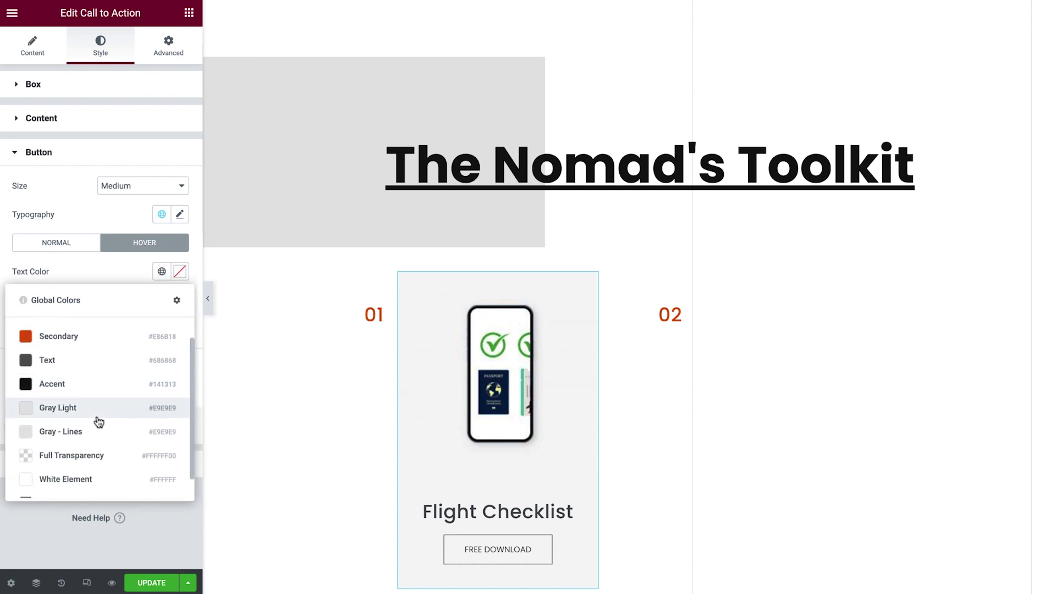
{"action": "left_click", "coordinate": [80, 477]}
{"action": "left_click", "coordinate": [162, 302]}
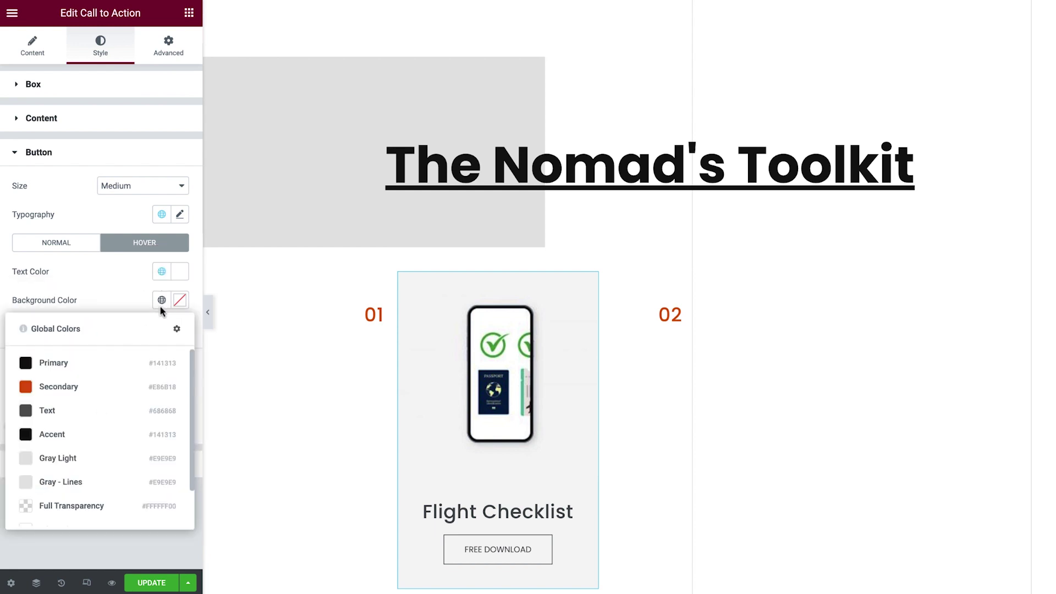
{"action": "left_click", "coordinate": [79, 435]}
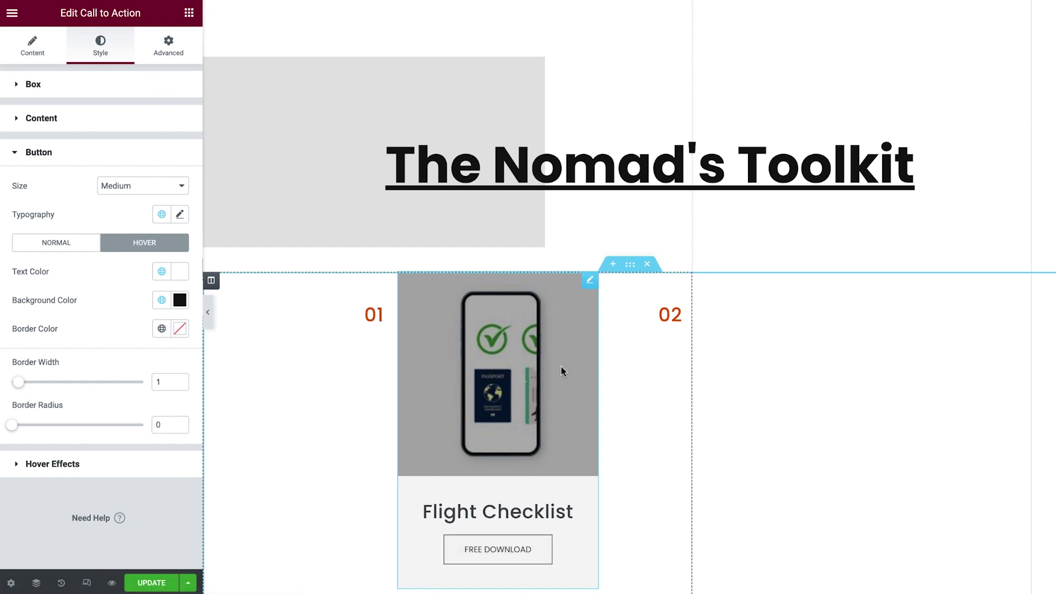
- Copy the Flight Checklist call to action and paste it into the empty column beside number 02
{"action": "right_click", "coordinate": [594, 287]}
{"action": "left_click", "coordinate": [619, 345]}
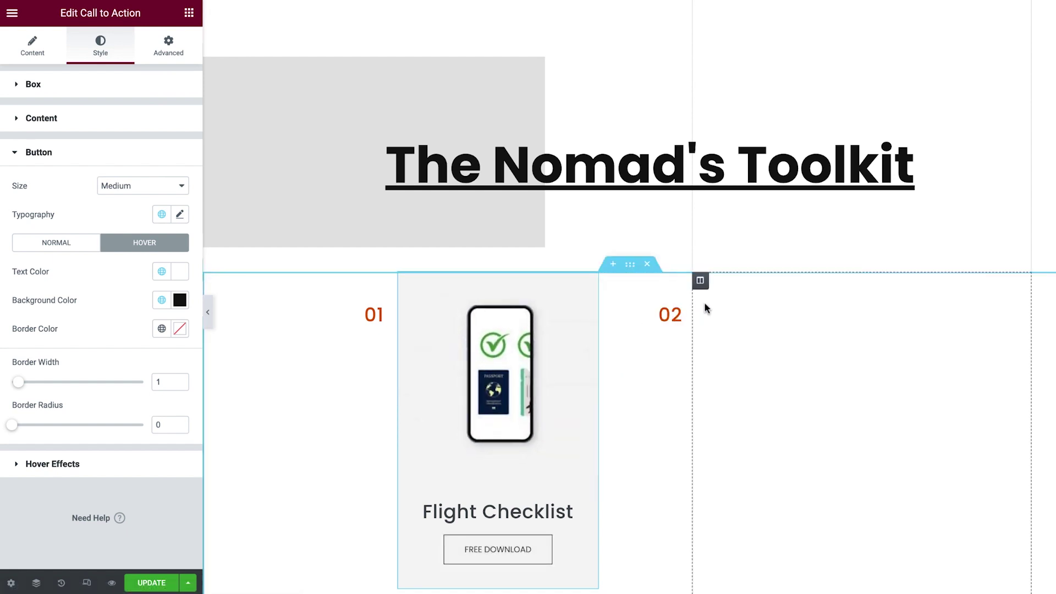
{"action": "right_click", "coordinate": [701, 296]}
{"action": "left_click", "coordinate": [761, 393]}
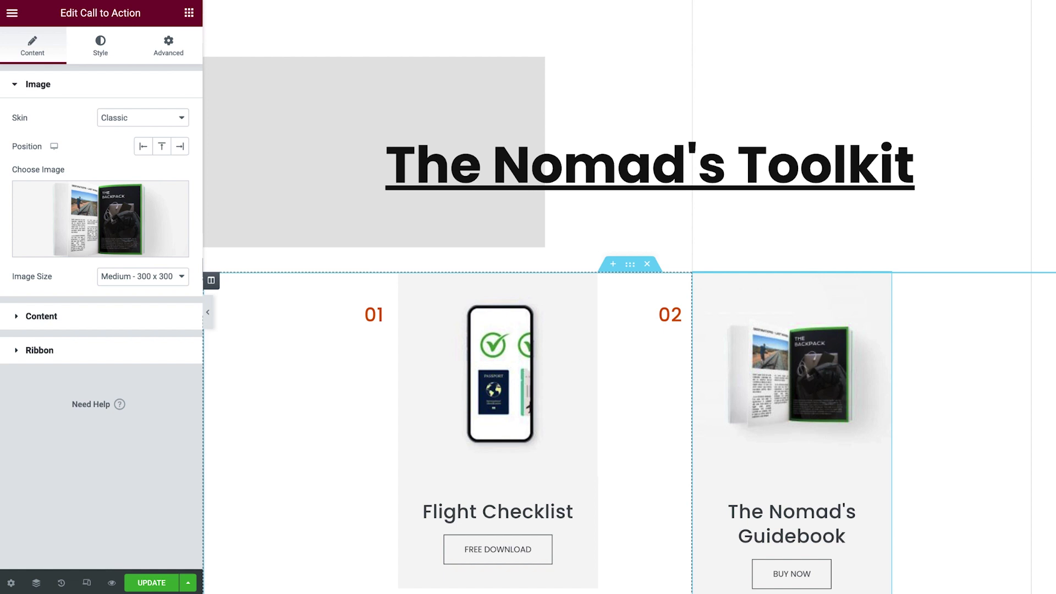
- Set the bottom padding of the column holding The Nomad's Guidebook to 30%
{"action": "scroll", "coordinate": [629, 317], "scroll_direction": "down", "scroll_amount": 5}
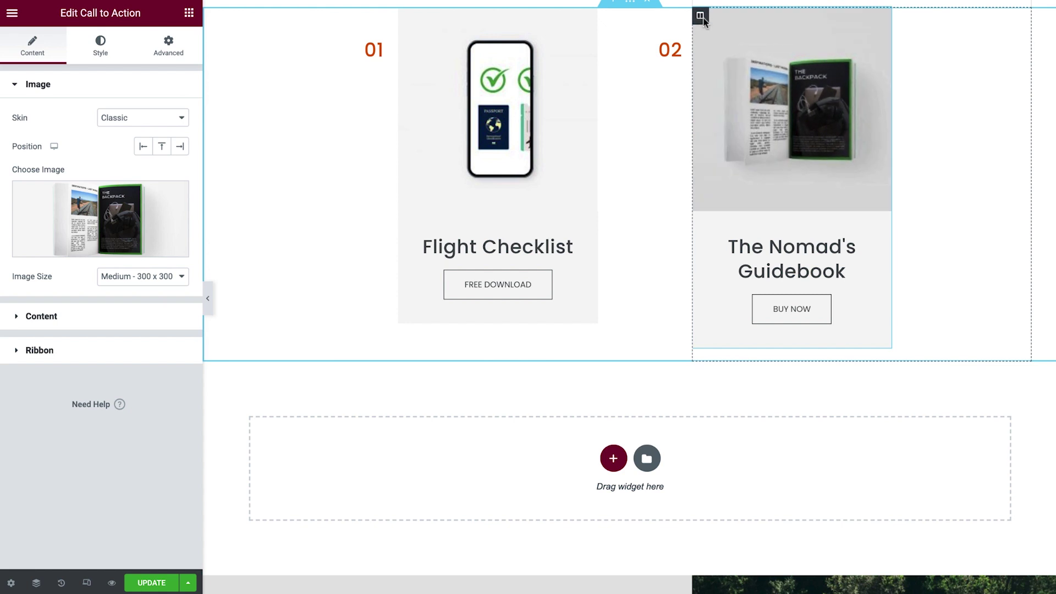
{"action": "left_click", "coordinate": [703, 19]}
{"action": "left_click", "coordinate": [173, 57]}
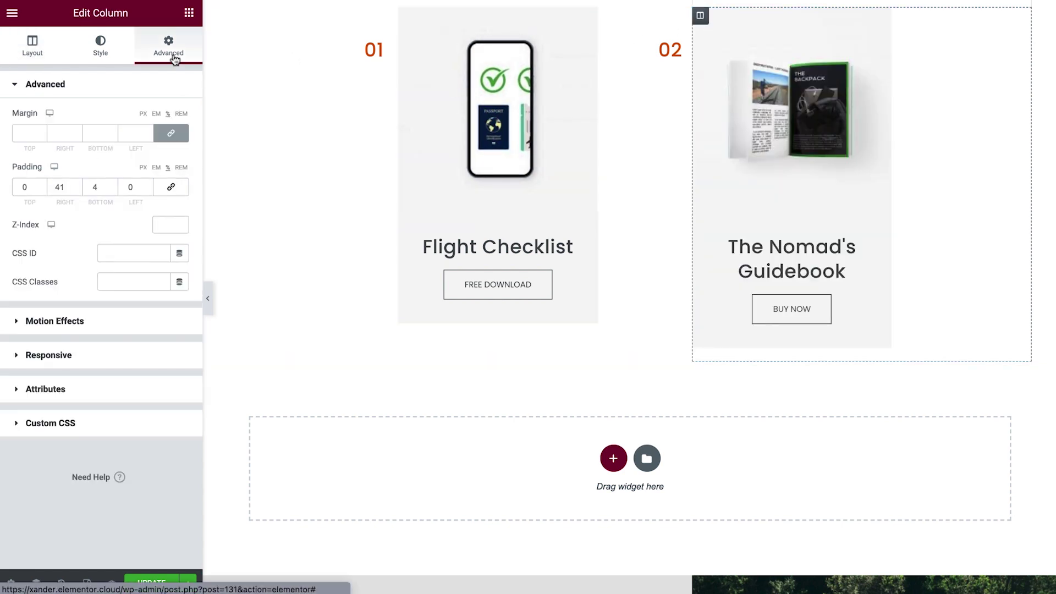
{"action": "double_click", "coordinate": [97, 186]}
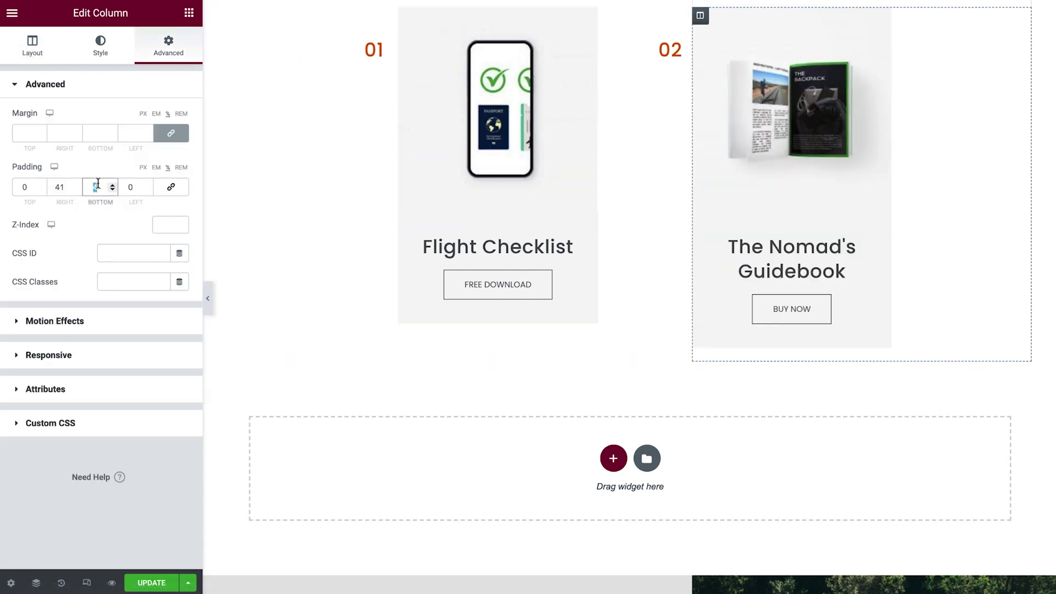
{"action": "left_click", "coordinate": [112, 184]}
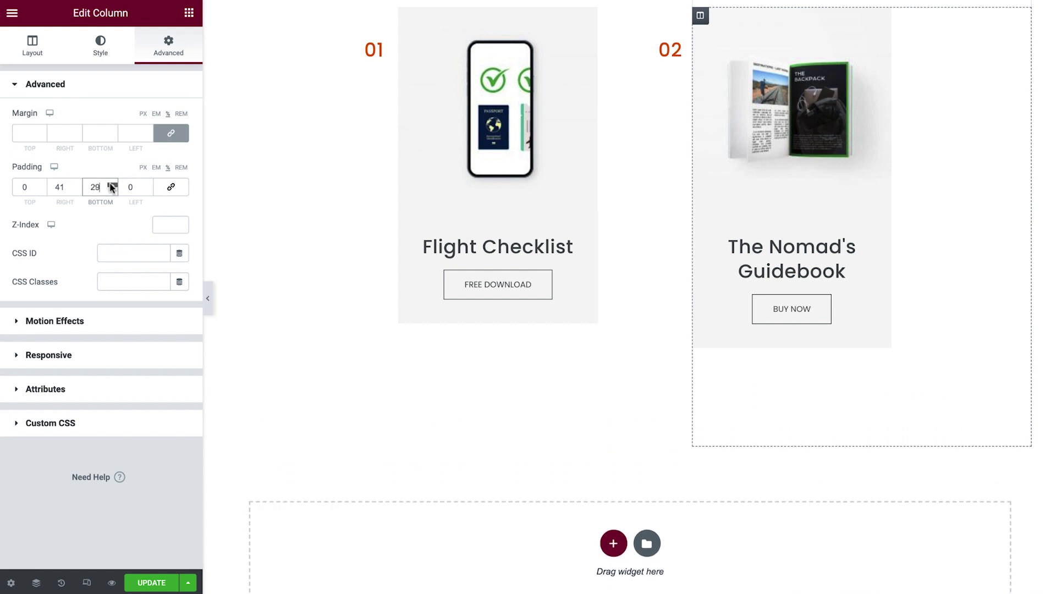
{"action": "left_click", "coordinate": [111, 185]}
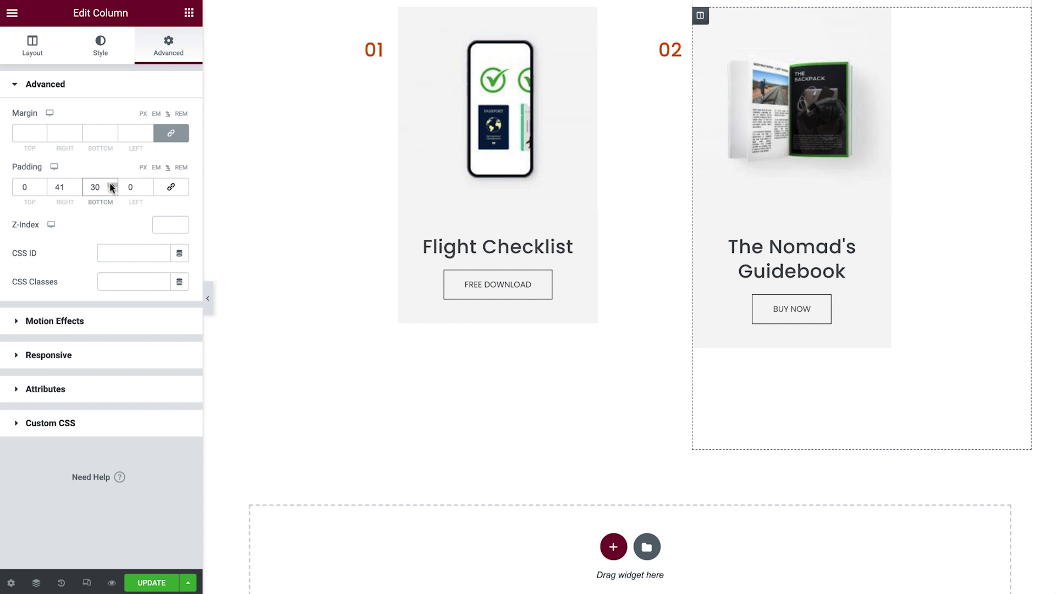
- Upload logo.png and insert it as the site logo in the Site Identity settings
{"action": "left_click", "coordinate": [14, 14]}
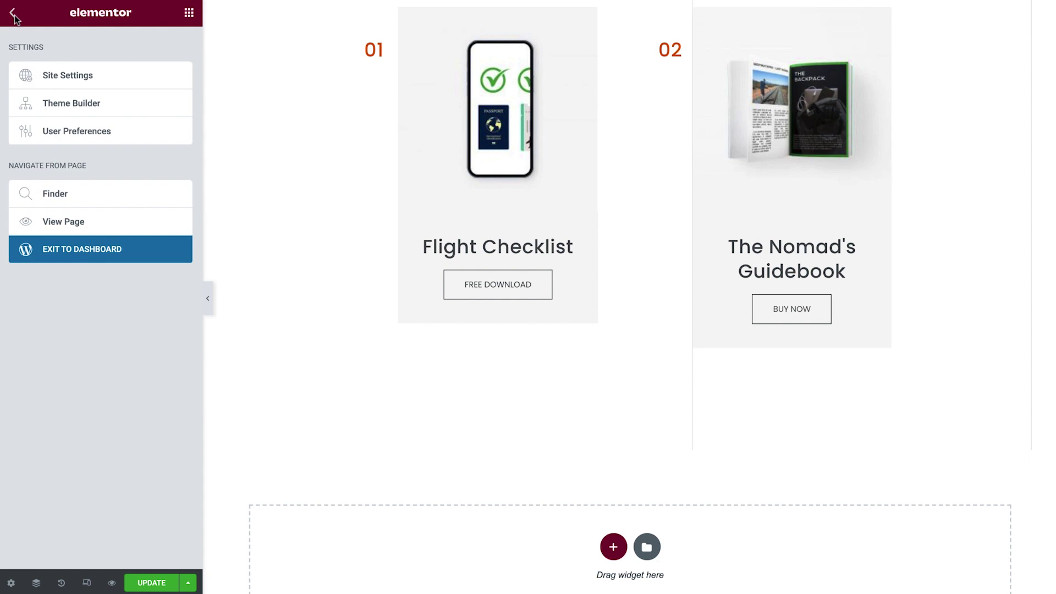
{"action": "left_click", "coordinate": [74, 82]}
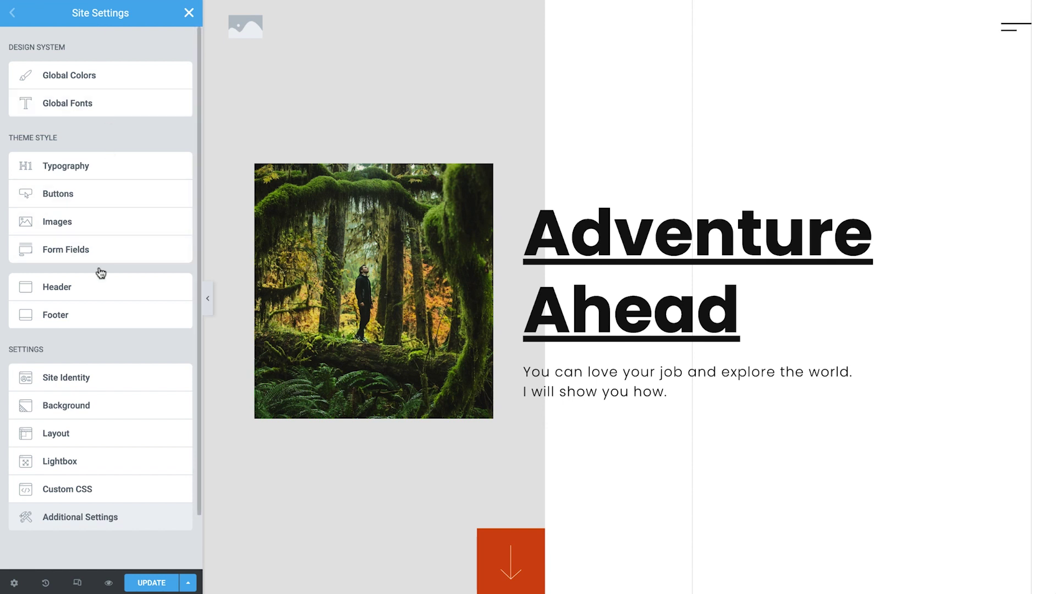
{"action": "left_click", "coordinate": [82, 377]}
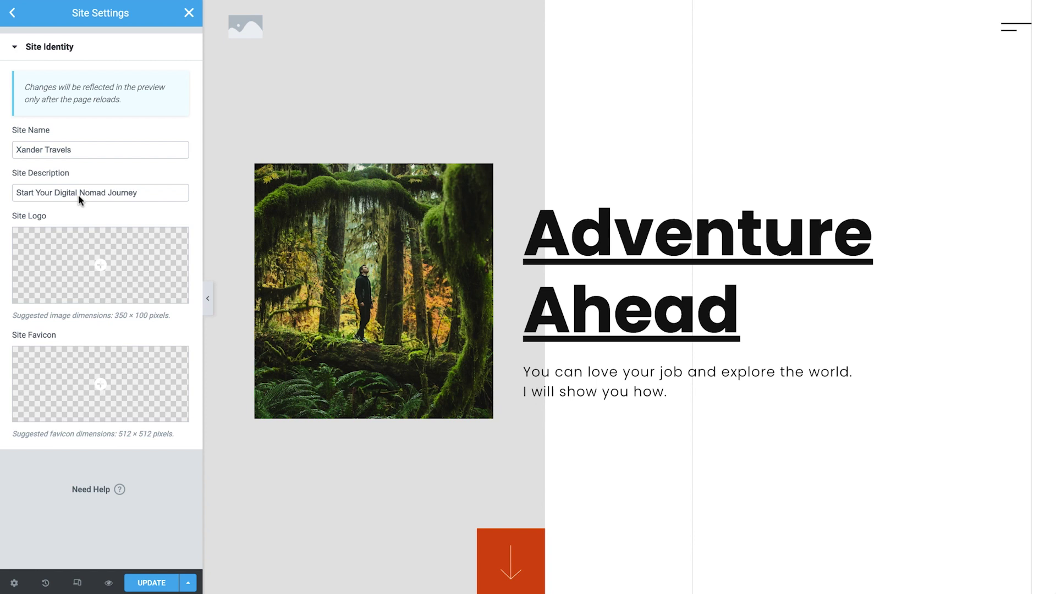
{"action": "left_click", "coordinate": [77, 256]}
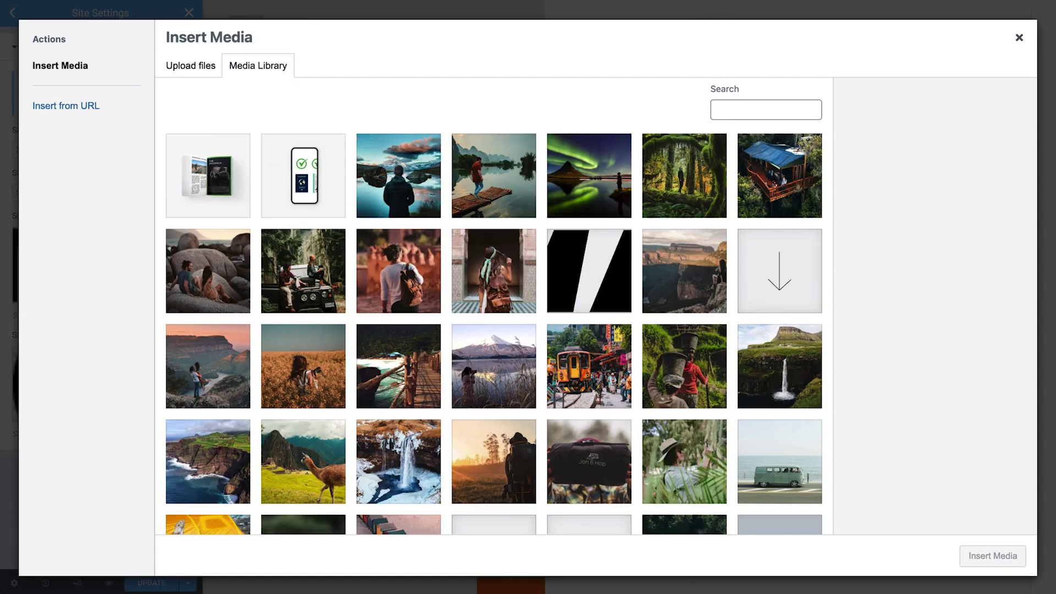
{"action": "left_click_drag", "start_coordinate": [0, 336], "coordinate": [274, 306]}
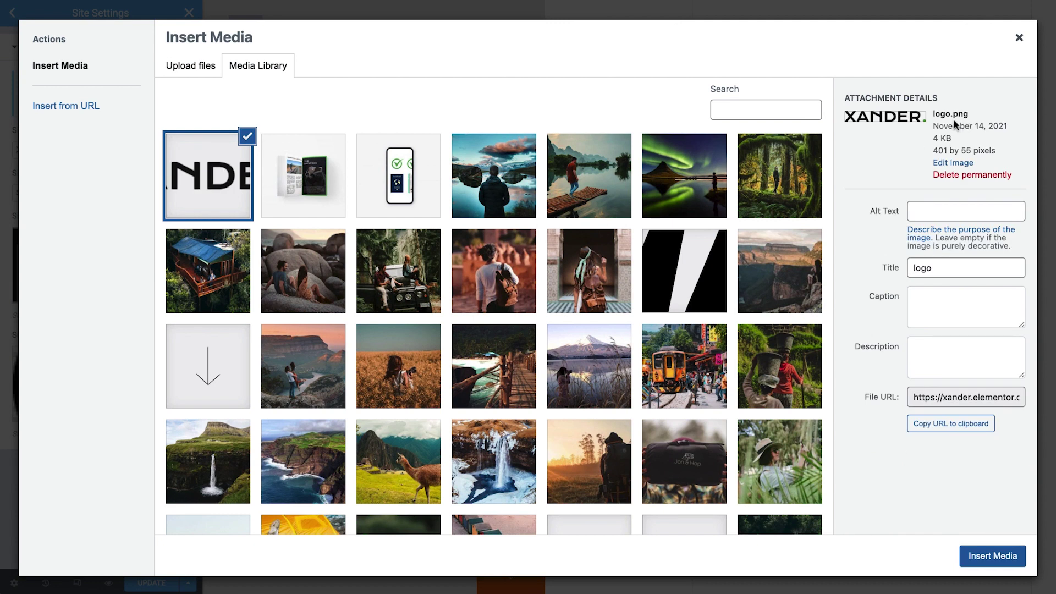
{"action": "left_click", "coordinate": [993, 556]}
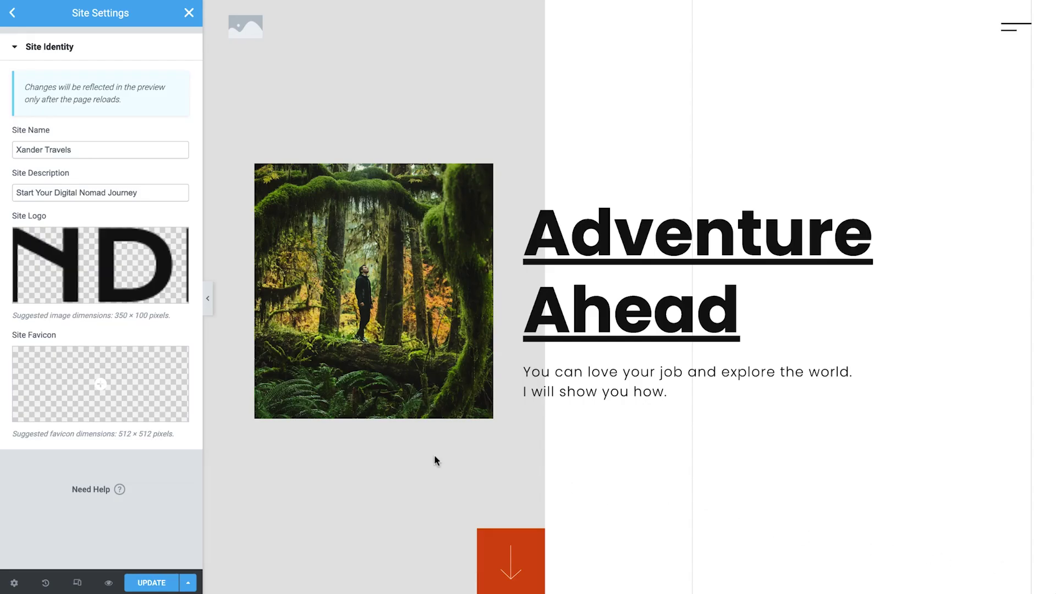
- Upload and insert Fav.png as the site favicon, and update the site settings
{"action": "left_click", "coordinate": [84, 382]}
{"action": "left_click_drag", "start_coordinate": [3, 275], "coordinate": [275, 274]}
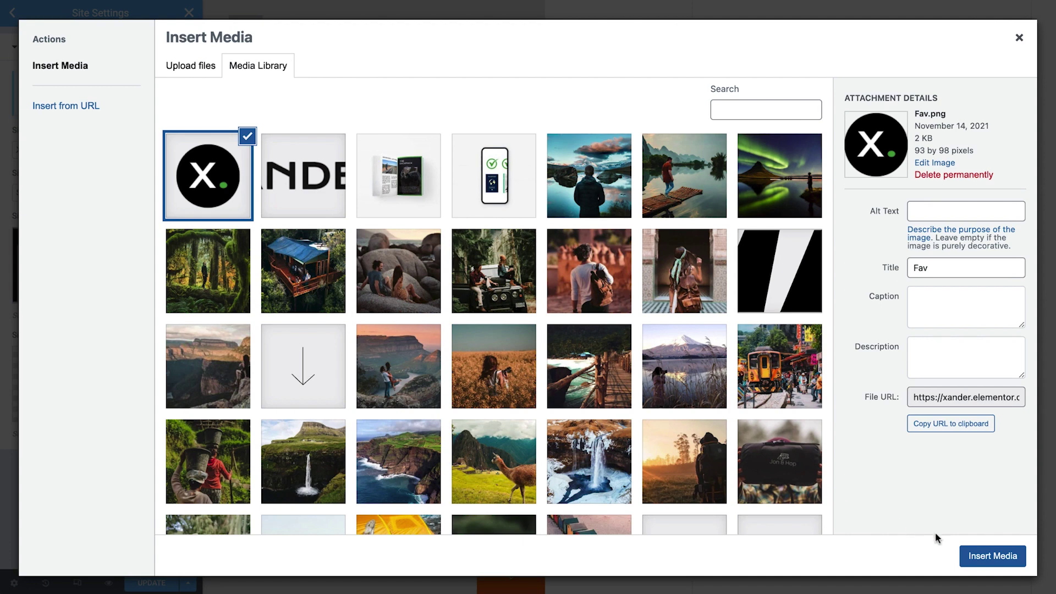
{"action": "left_click", "coordinate": [1000, 560]}
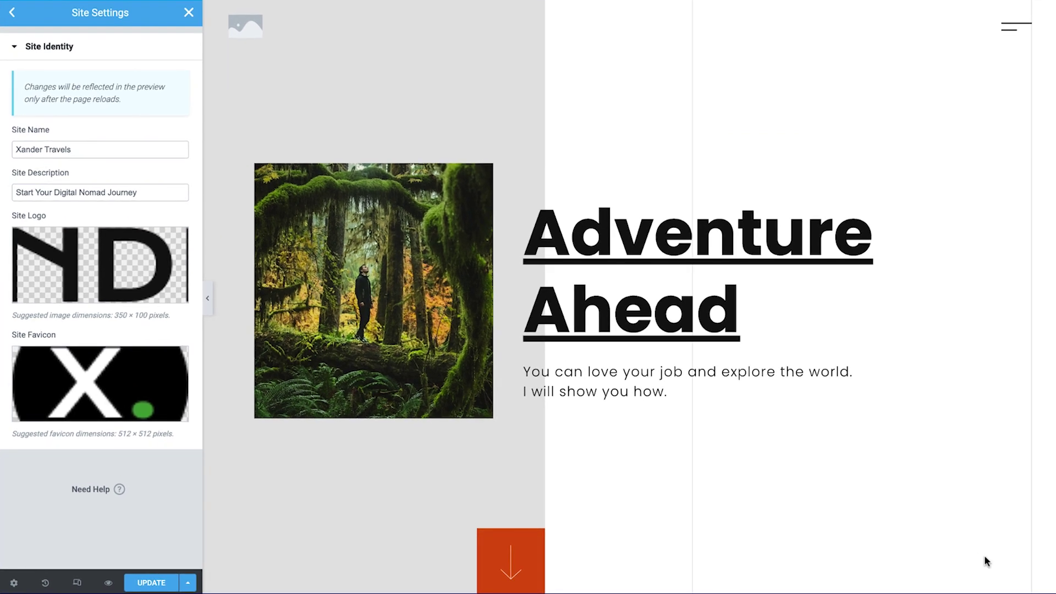
{"action": "left_click", "coordinate": [165, 587]}
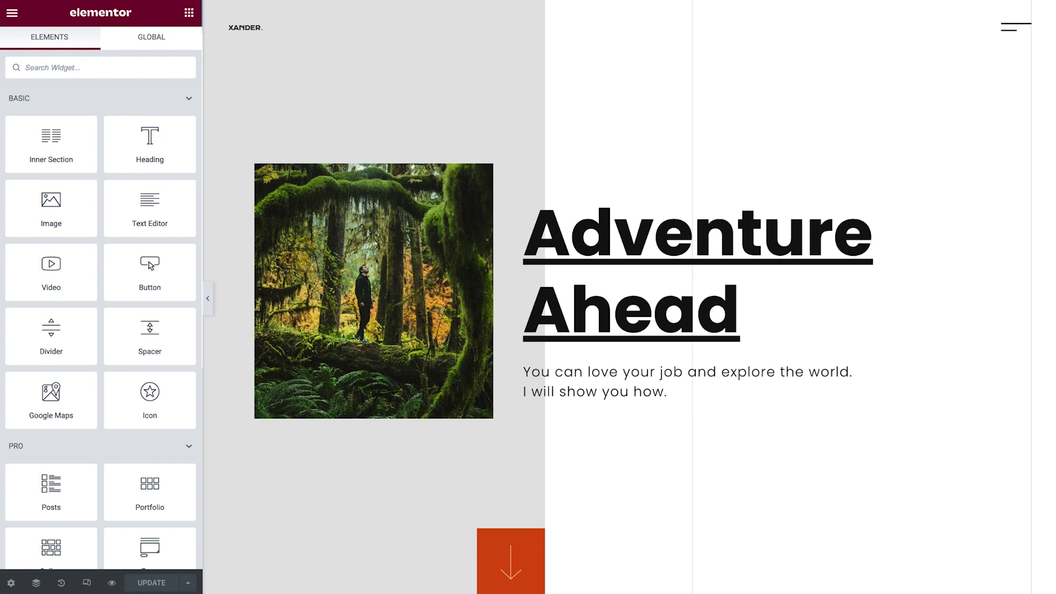
- Open the Global Colors in the site settings
{"action": "left_click", "coordinate": [12, 12]}
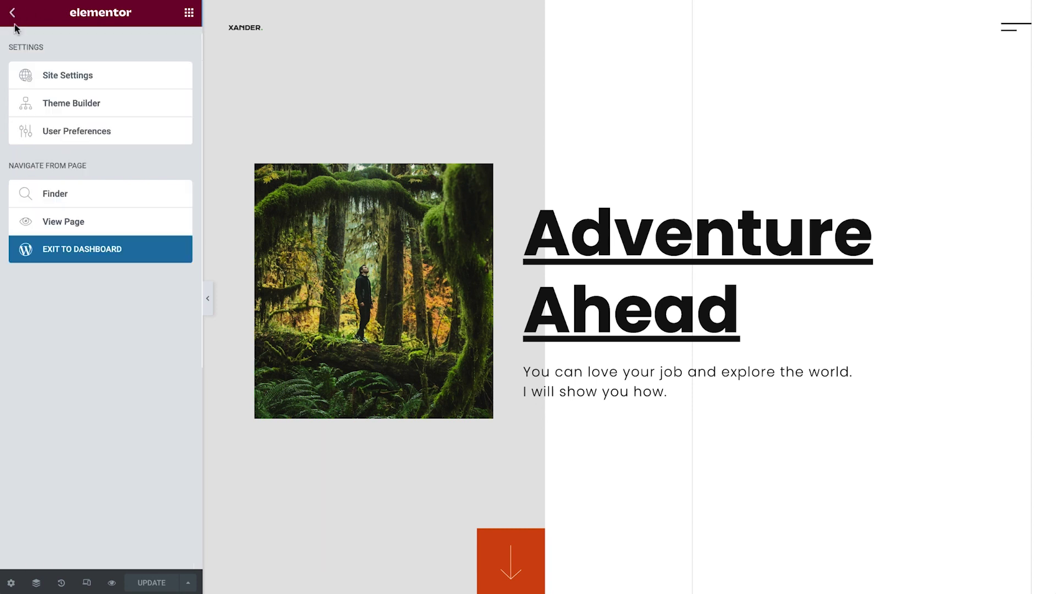
{"action": "left_click", "coordinate": [41, 83]}
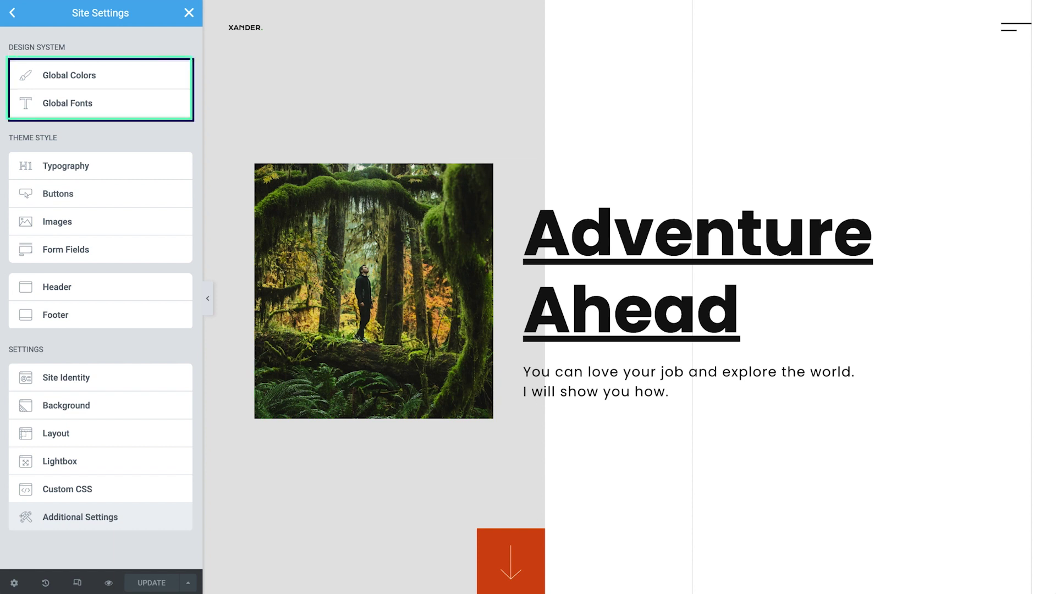
{"action": "left_click", "coordinate": [37, 77]}
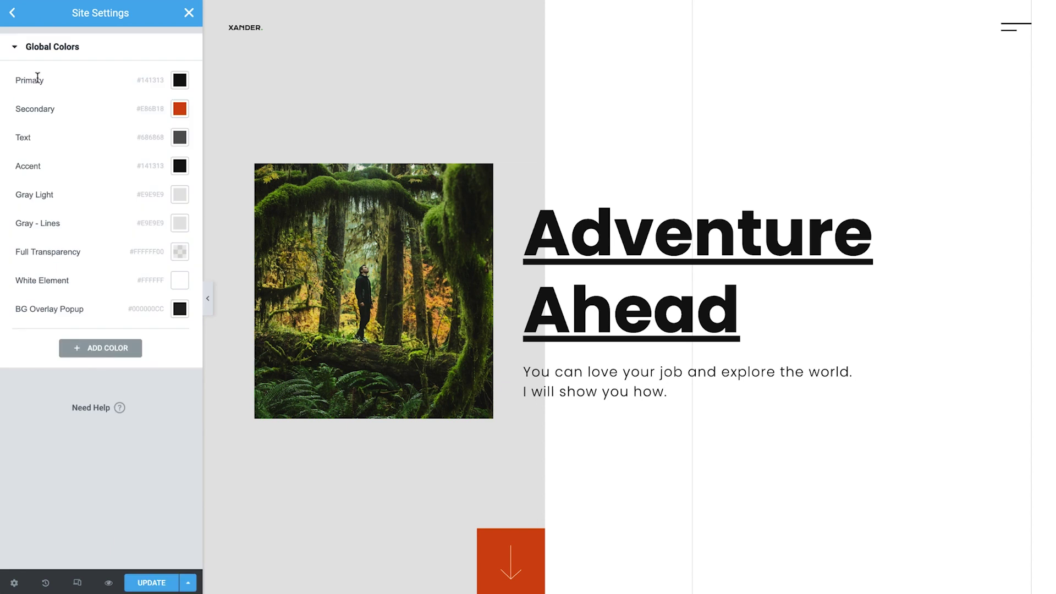
- Try #F40000 and #000000 as the Primary global color
{"action": "left_click", "coordinate": [180, 82]}
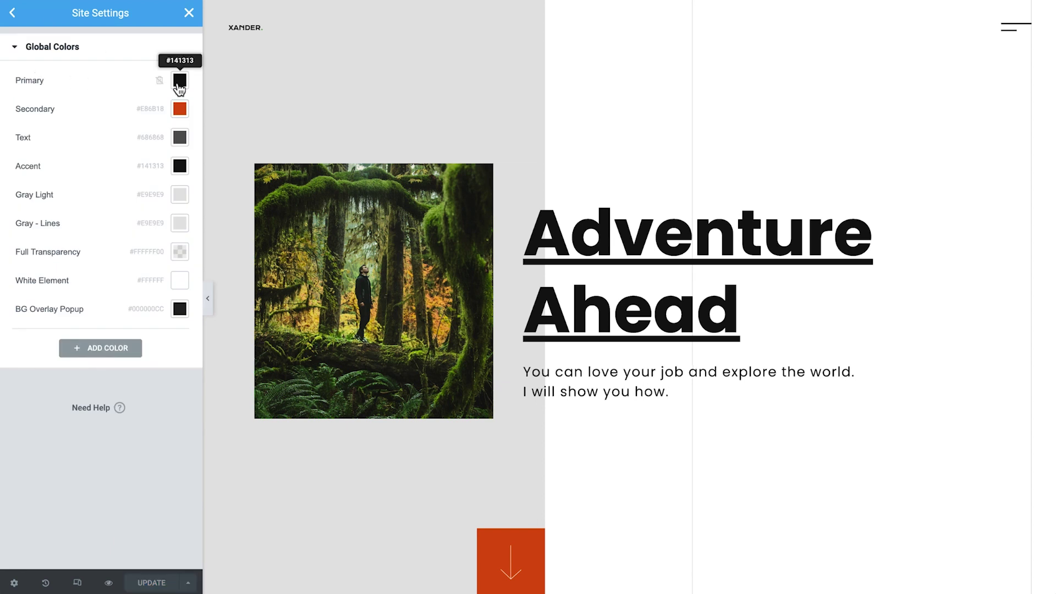
{"action": "type", "text": "#F40000"}
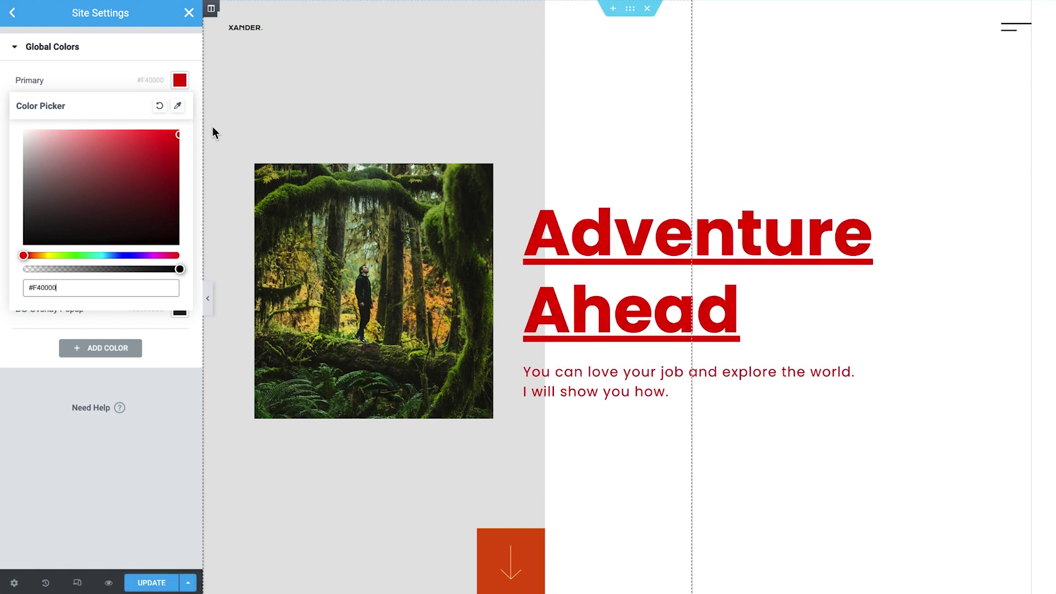
{"action": "left_click_drag", "start_coordinate": [179, 134], "coordinate": [181, 247]}
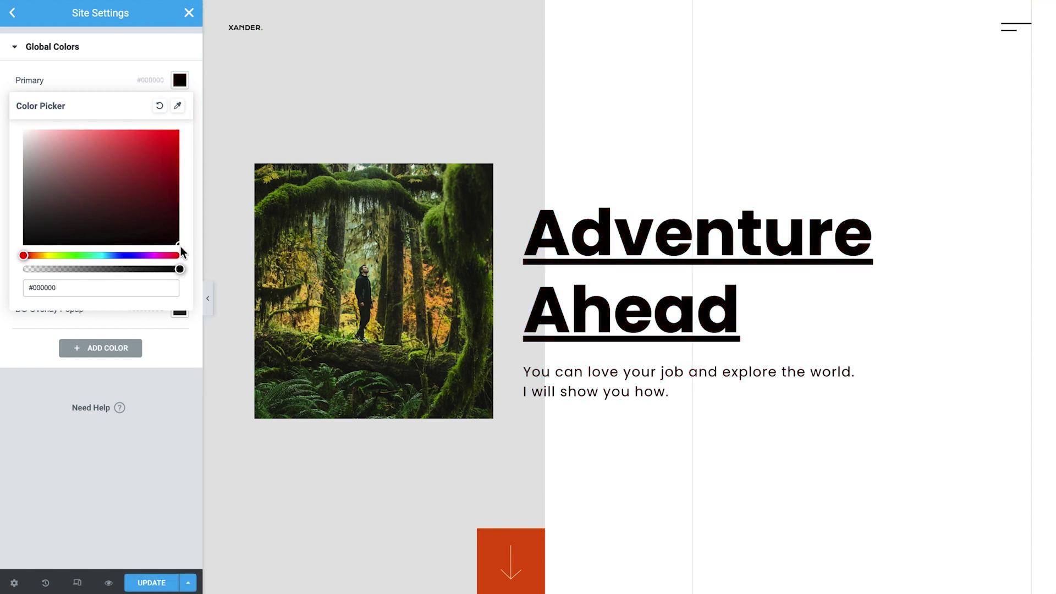
{"action": "left_click", "coordinate": [180, 81]}
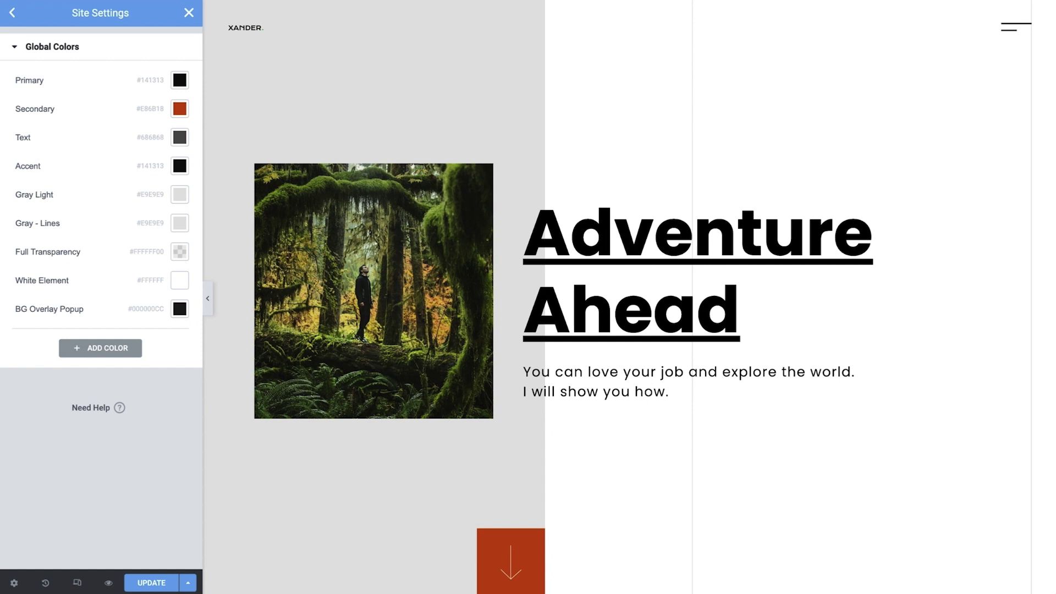
- Set the Secondary global color to #459E38 and review the accents down the Home page
{"action": "left_click", "coordinate": [180, 110]}
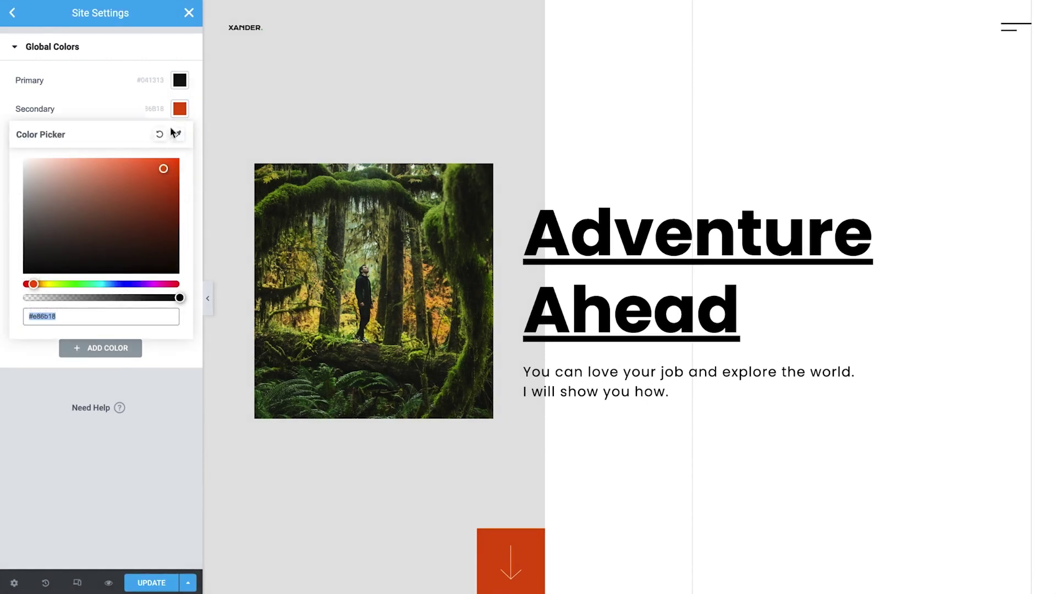
{"action": "left_click", "coordinate": [33, 317]}
{"action": "type", "text": "#93AA63"}
{"action": "type", "text": "#459E38"}
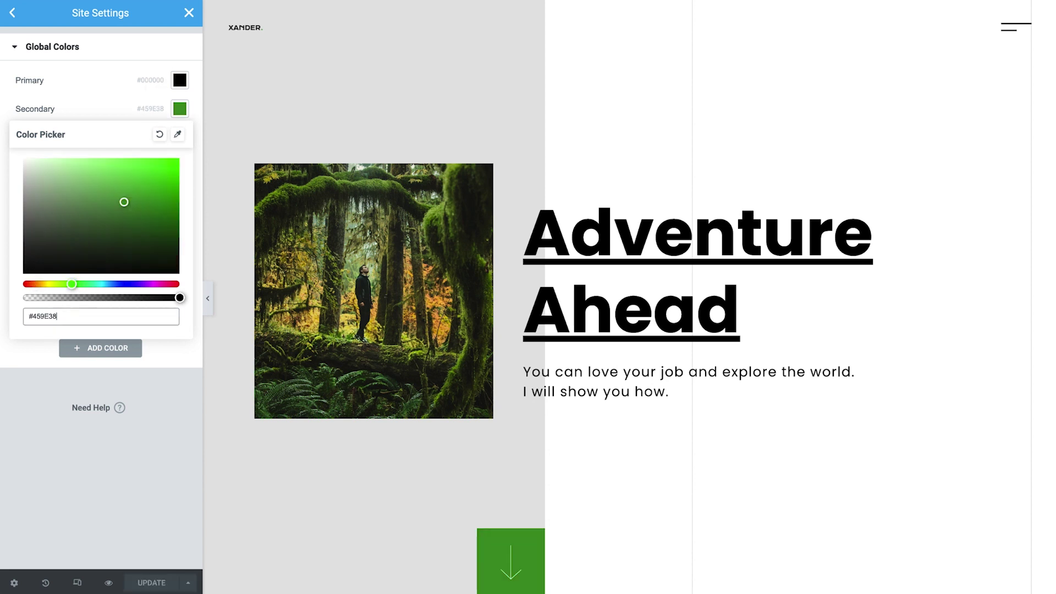
{"action": "left_click", "coordinate": [181, 113]}
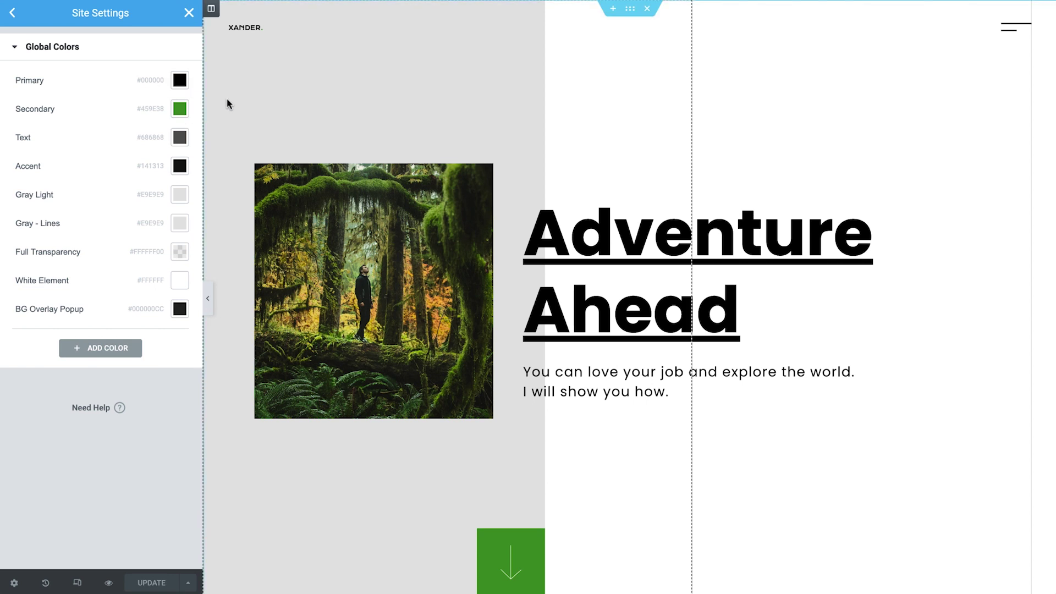
{"action": "scroll", "coordinate": [228, 104], "scroll_direction": "down", "scroll_amount": 2}
{"action": "scroll", "coordinate": [228, 104], "scroll_direction": "down", "scroll_amount": 5}
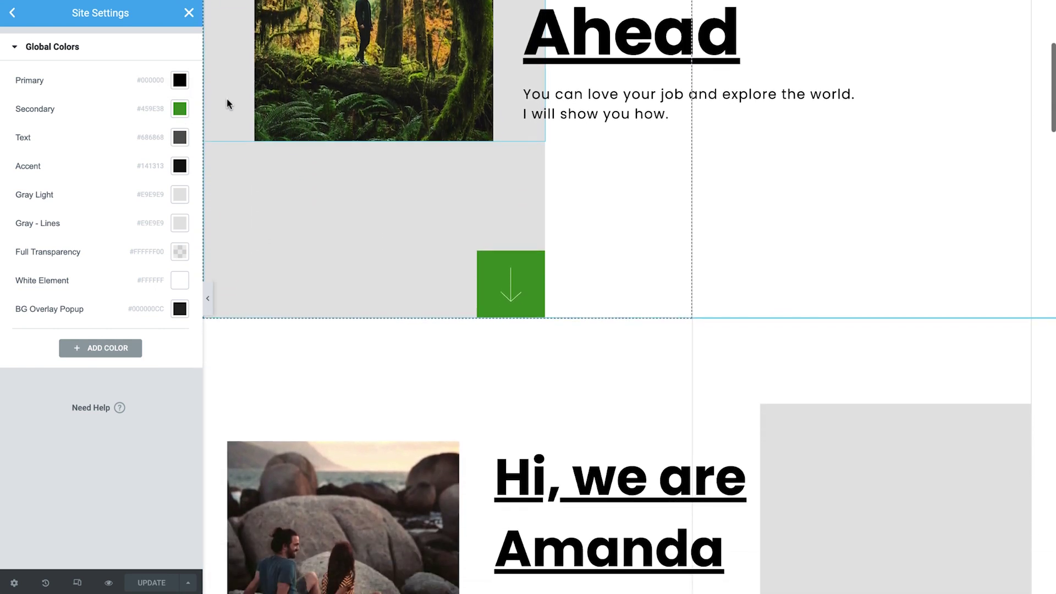
{"action": "scroll", "coordinate": [228, 104], "scroll_direction": "down", "scroll_amount": 5}
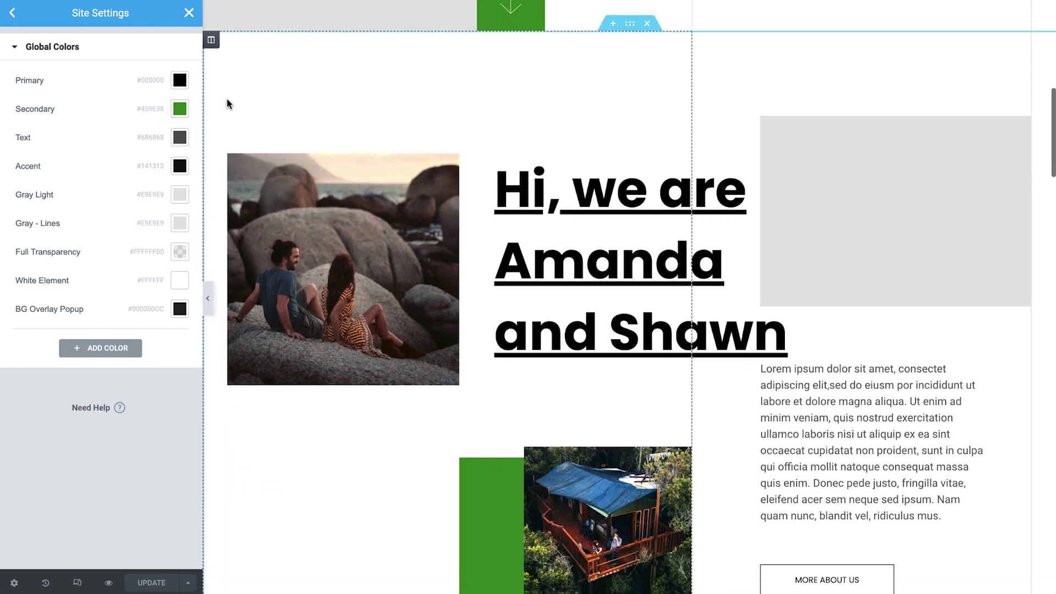
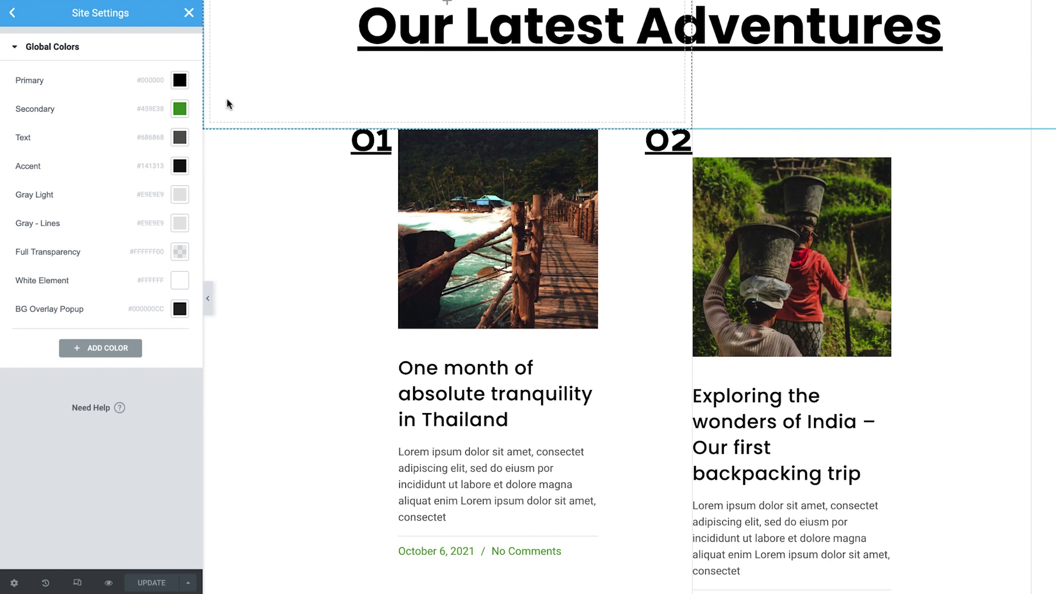
{"action": "scroll", "coordinate": [228, 104], "scroll_direction": "up", "scroll_amount": 20}
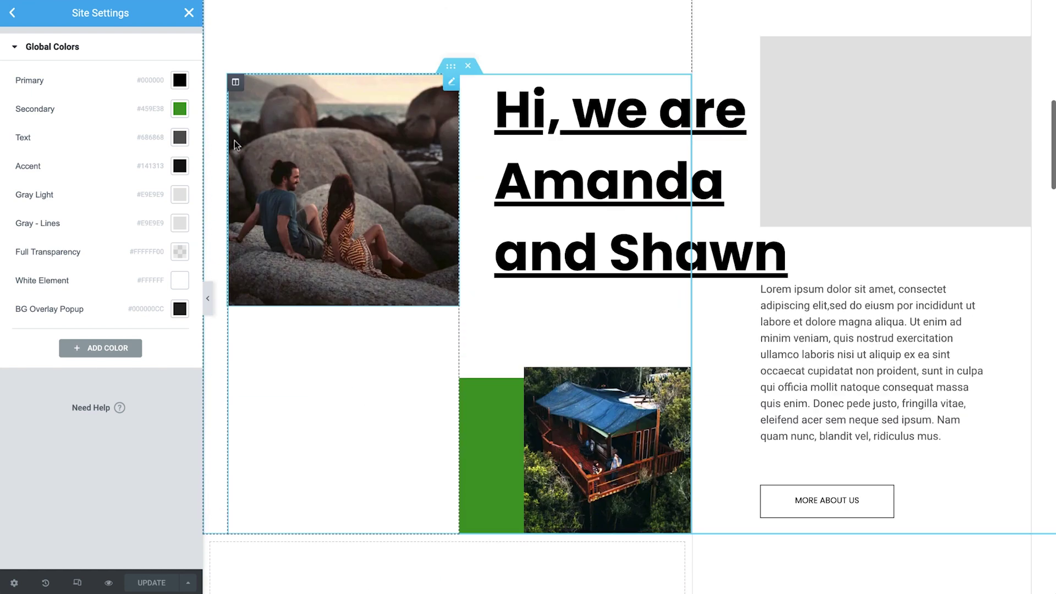
- View the Global Fonts list, then examine the style settings of the Adventure Ahead heading
{"action": "left_click", "coordinate": [13, 14]}
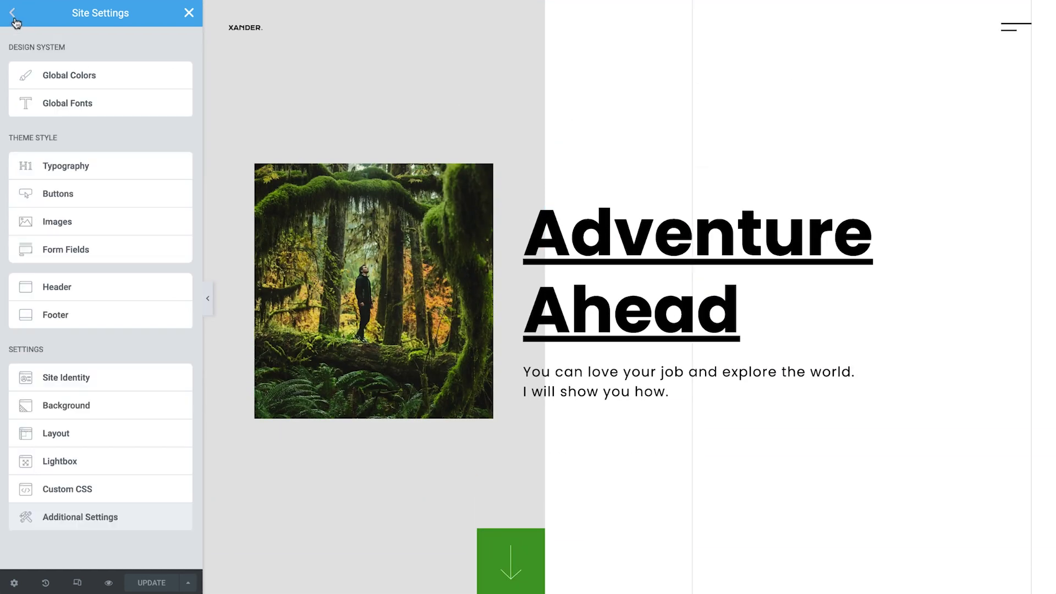
{"action": "left_click", "coordinate": [40, 111]}
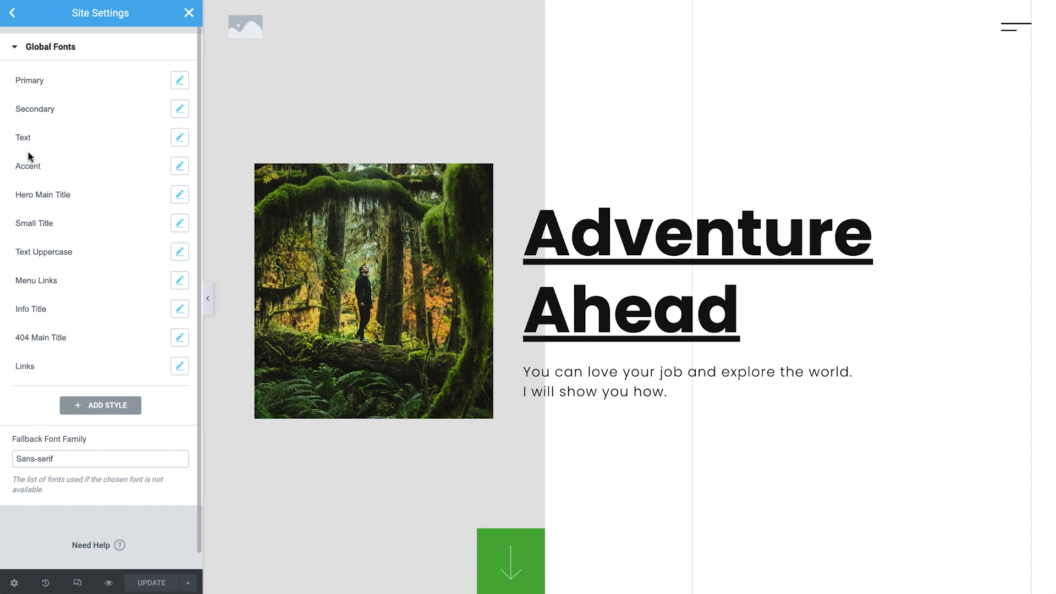
{"action": "left_click", "coordinate": [187, 15]}
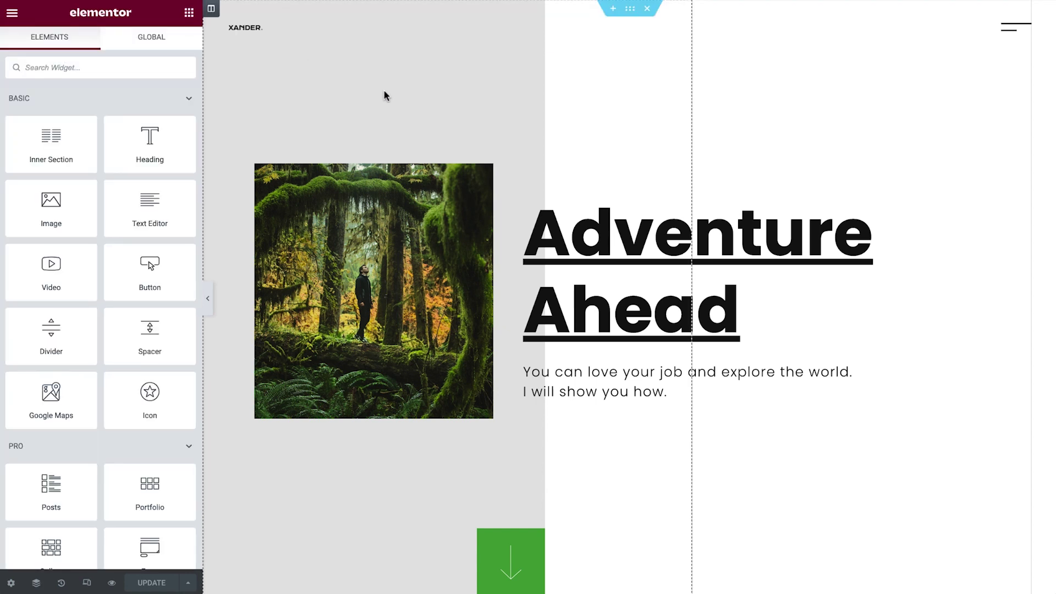
{"action": "left_click", "coordinate": [850, 206]}
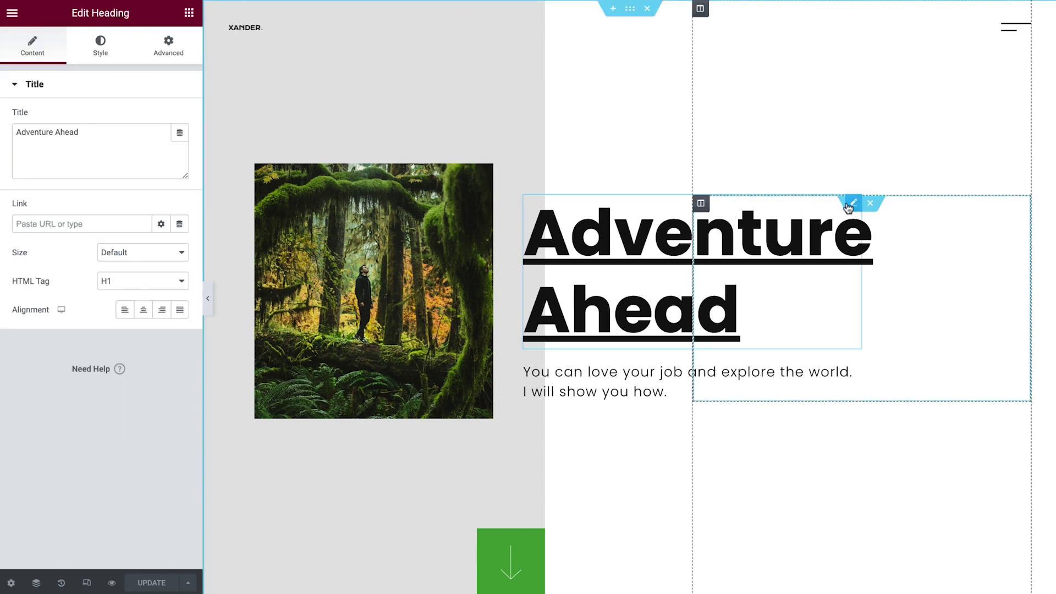
{"action": "left_click", "coordinate": [116, 49]}
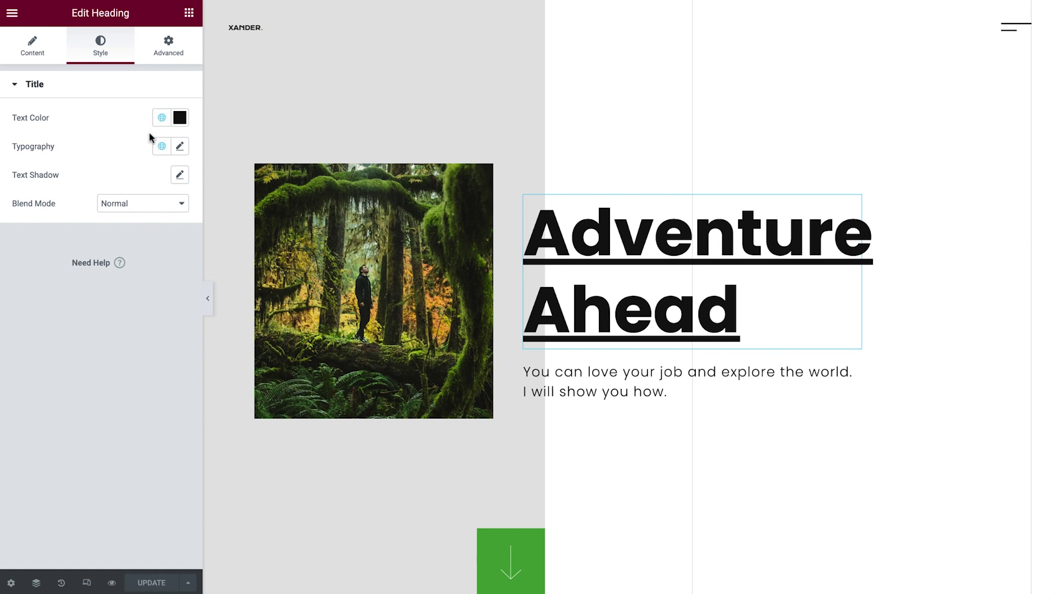
- Open the typography settings of the Hero Main Title global font in the site settings
{"action": "left_click", "coordinate": [16, 22]}
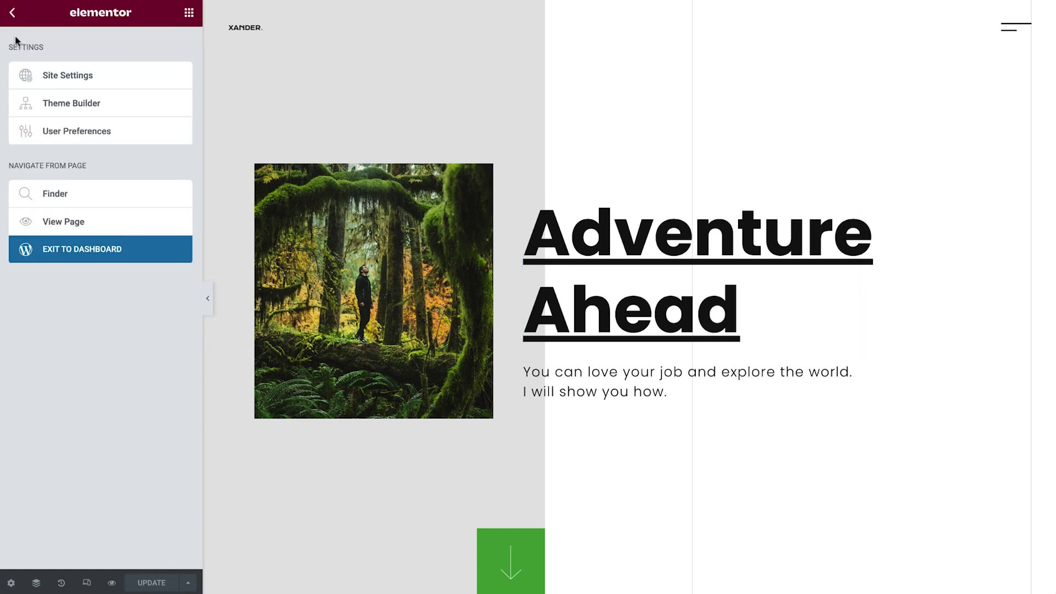
{"action": "left_click", "coordinate": [37, 81]}
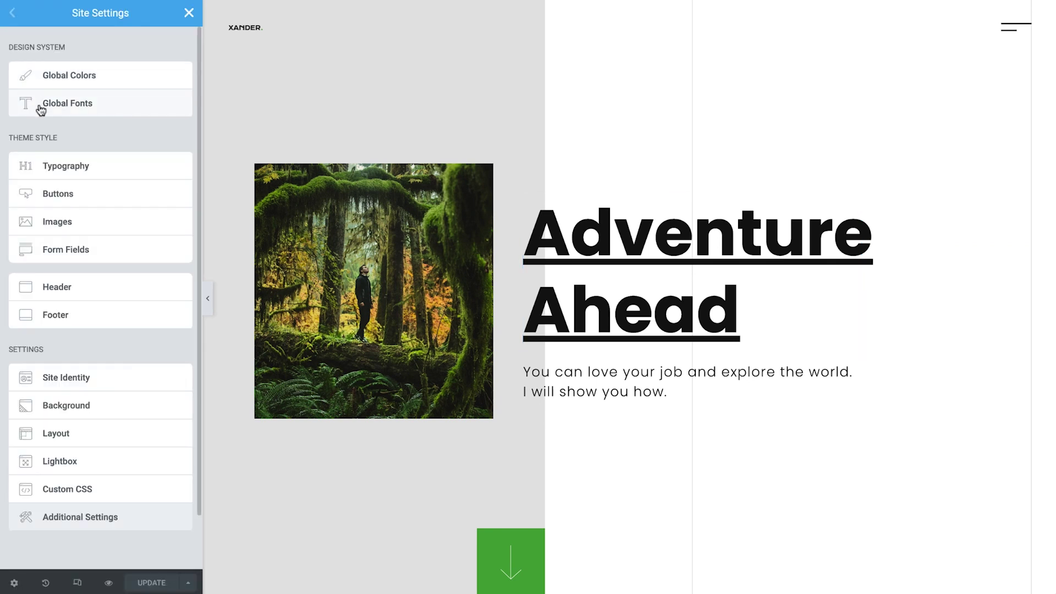
{"action": "left_click", "coordinate": [40, 105]}
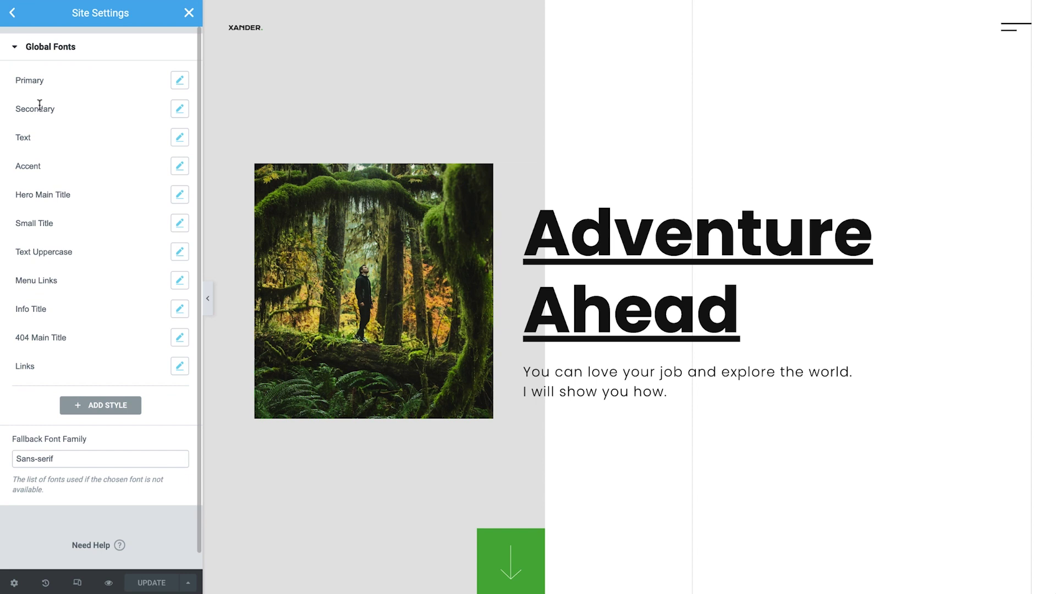
{"action": "left_click", "coordinate": [179, 195]}
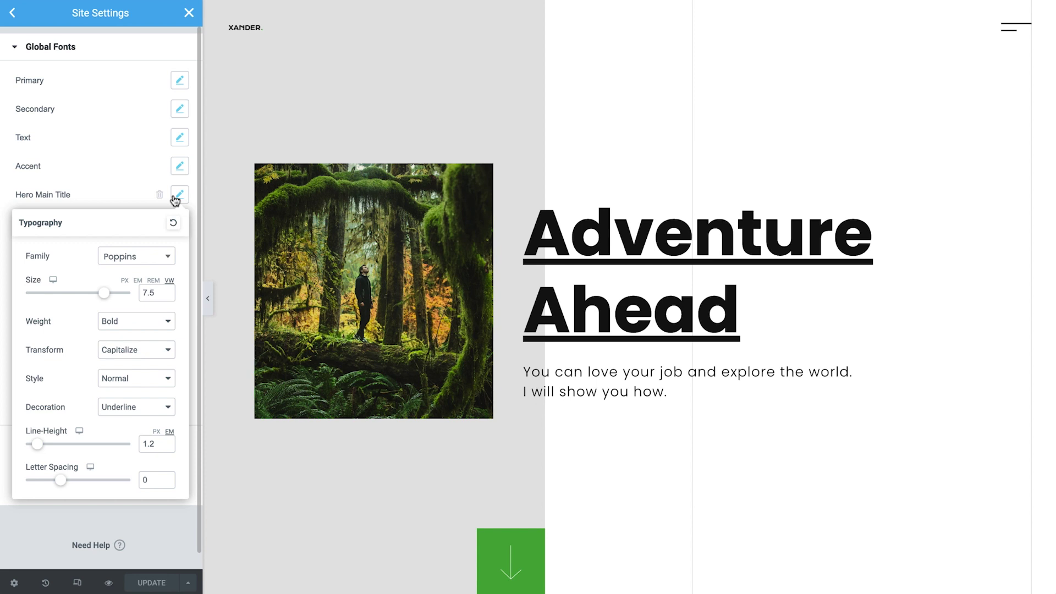
- Try Playfair Display and Italiana as the font family of the Hero Main Title global font
{"action": "left_click", "coordinate": [137, 257]}
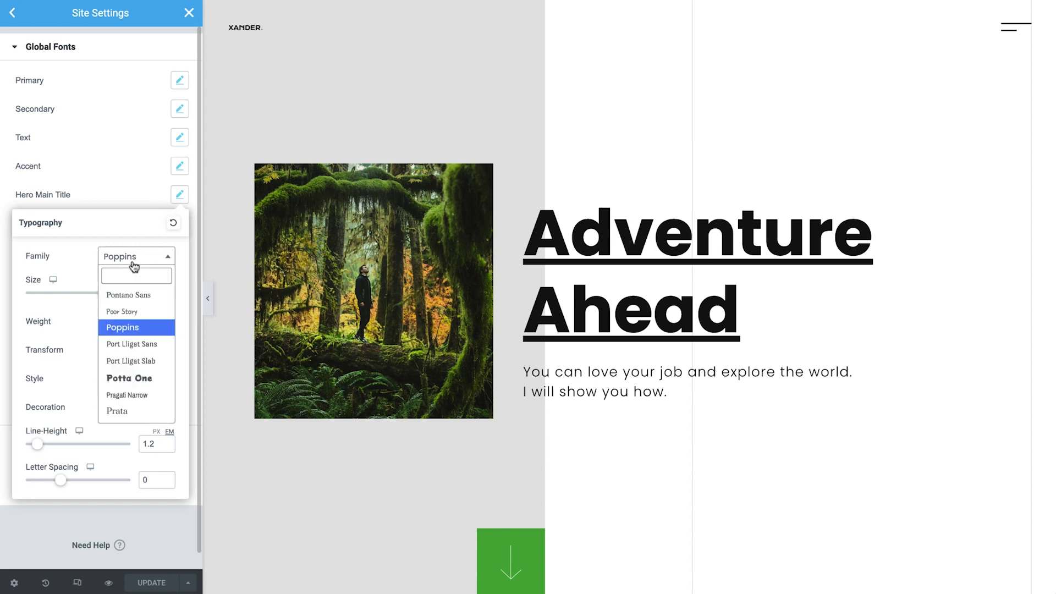
{"action": "scroll", "coordinate": [128, 307], "scroll_direction": "up", "scroll_amount": 2}
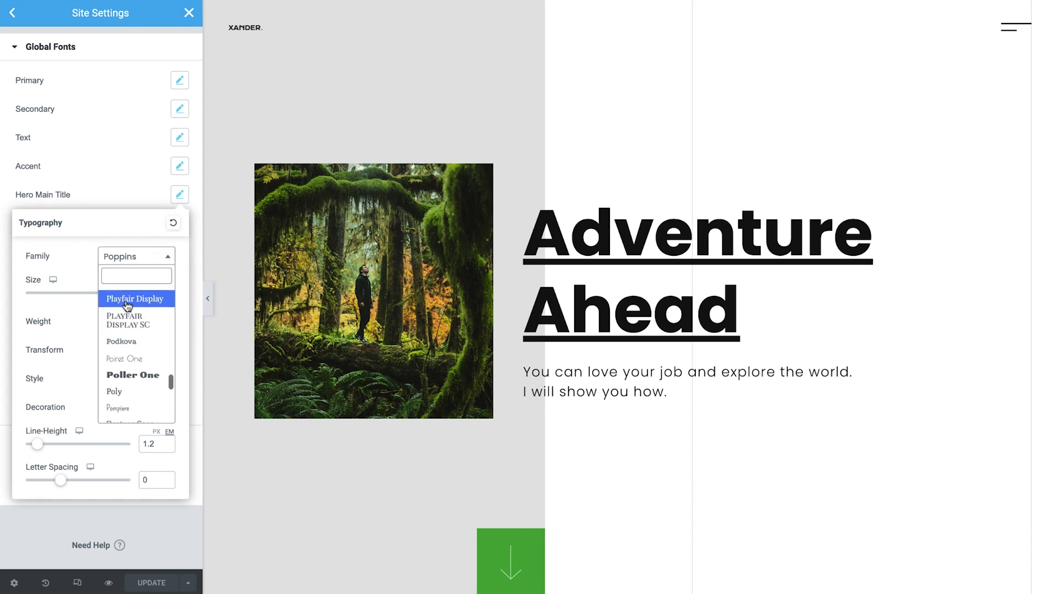
{"action": "left_click", "coordinate": [128, 300]}
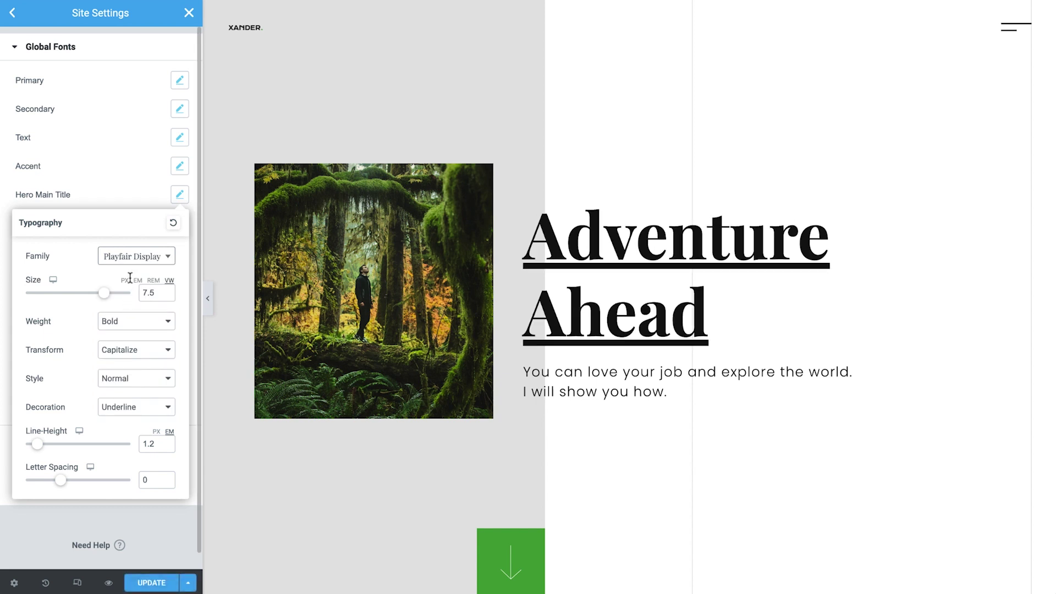
{"action": "left_click", "coordinate": [135, 257]}
{"action": "scroll", "coordinate": [132, 302], "scroll_direction": "up", "scroll_amount": 10}
{"action": "scroll", "coordinate": [135, 303], "scroll_direction": "up", "scroll_amount": 15}
{"action": "scroll", "coordinate": [134, 304], "scroll_direction": "up", "scroll_amount": 10}
{"action": "left_click", "coordinate": [134, 300]}
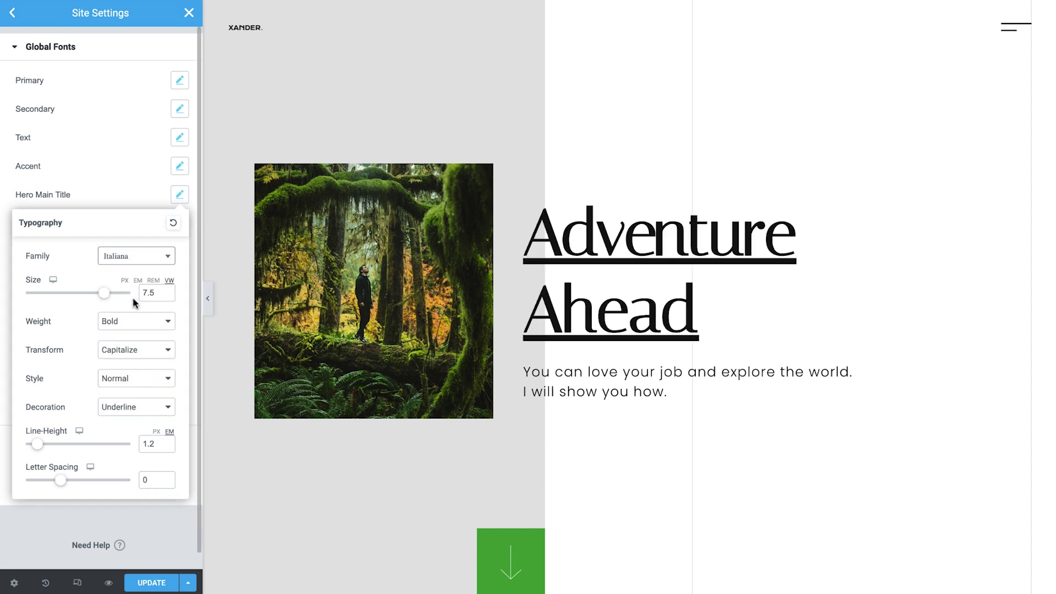
- Set the Hero Main Title global font to the Krona One family, size 6.5 VW and Normal weight
{"action": "left_click", "coordinate": [134, 259]}
{"action": "type", "text": "krona one"}
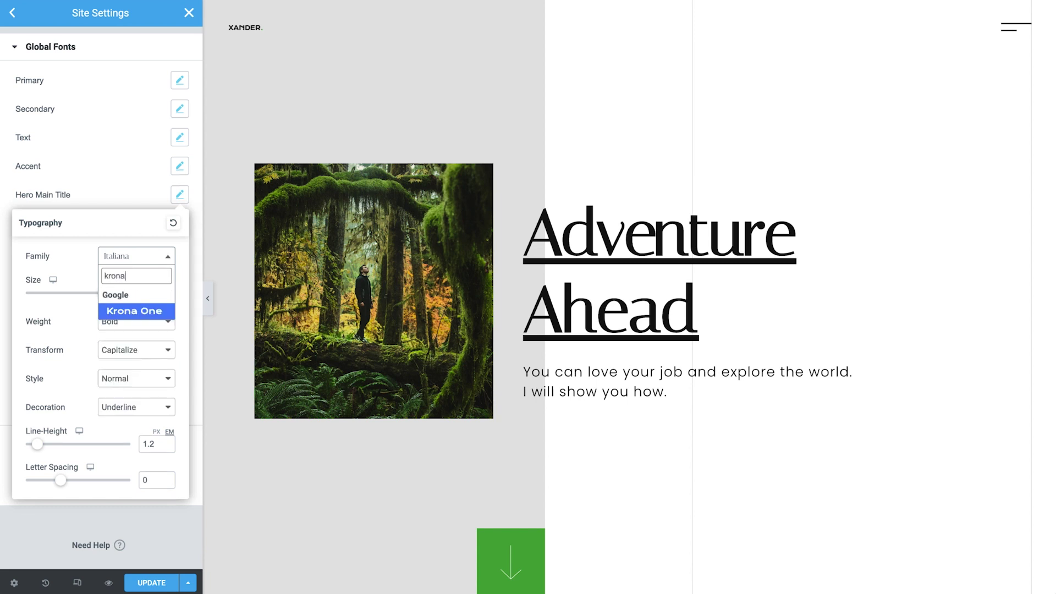
{"action": "left_click", "coordinate": [134, 312]}
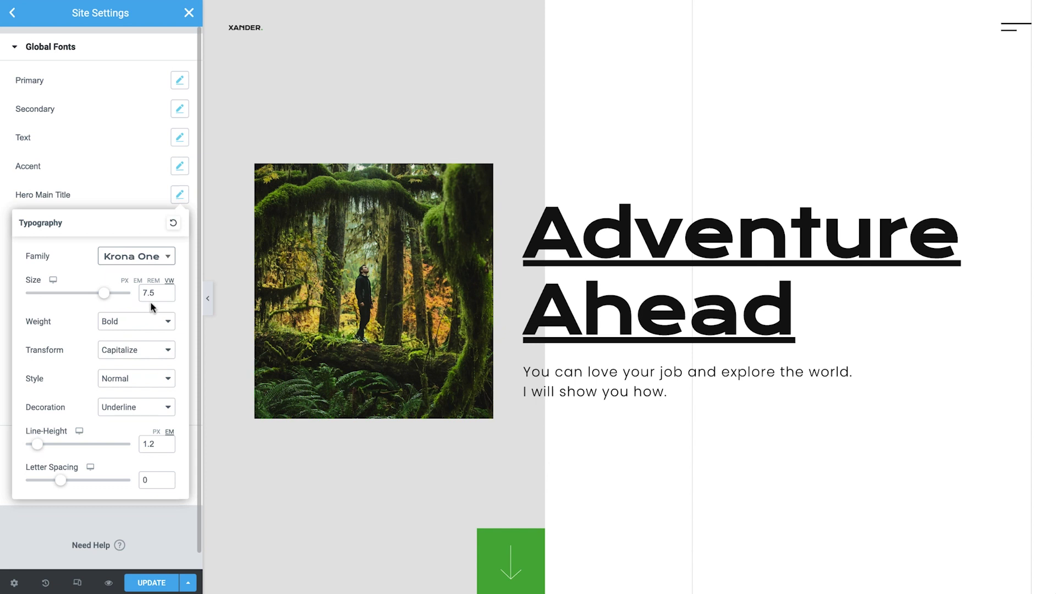
{"action": "left_click", "coordinate": [166, 296]}
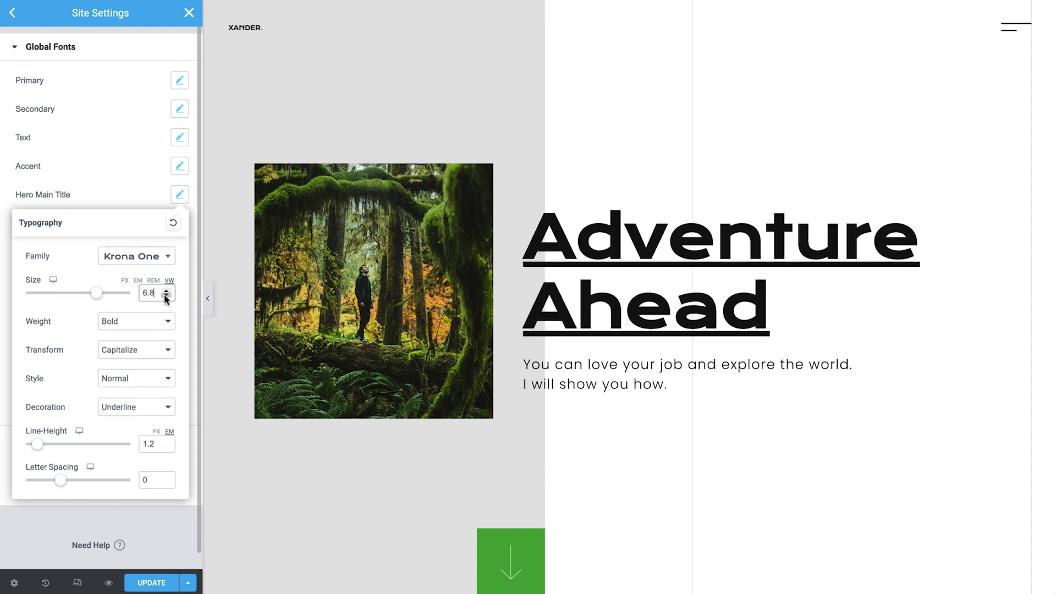
{"action": "left_click", "coordinate": [138, 328]}
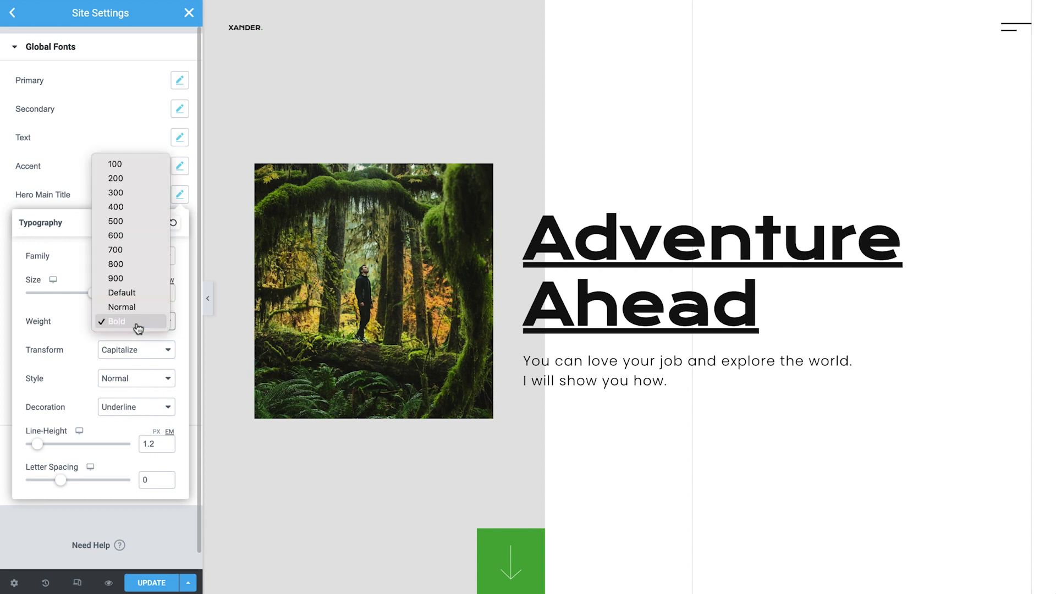
{"action": "left_click", "coordinate": [137, 312]}
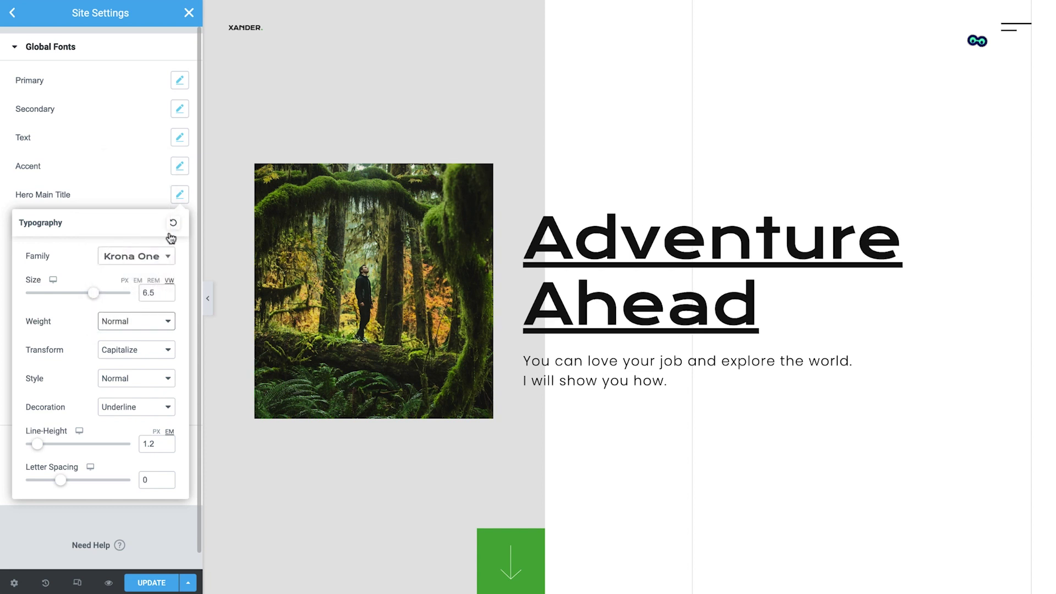
{"action": "left_click", "coordinate": [180, 197]}
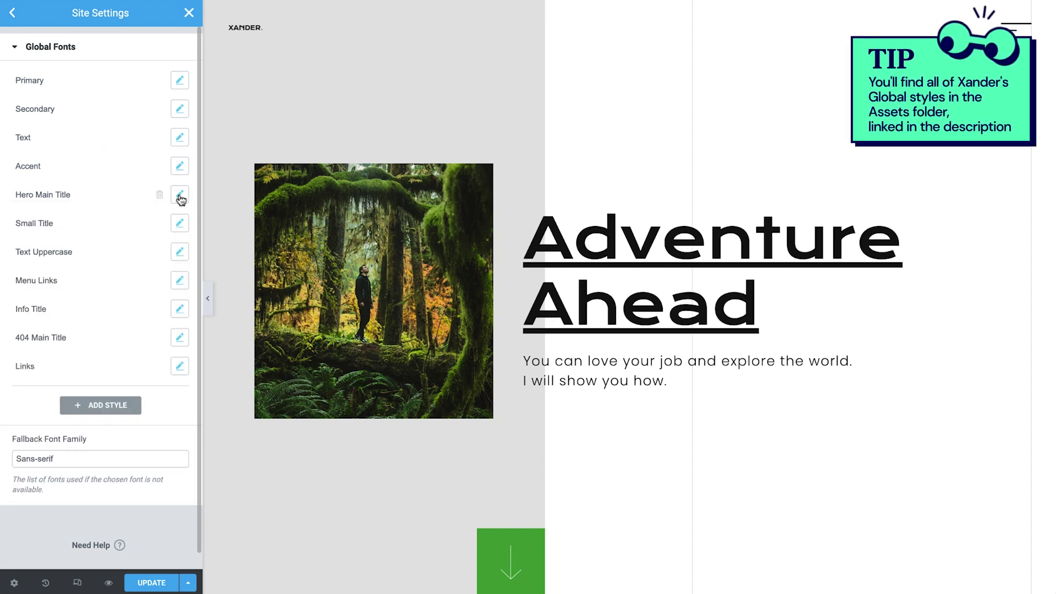
- Change the font family of the Primary global font to Krona One
{"action": "left_click", "coordinate": [179, 80]}
{"action": "left_click", "coordinate": [154, 144]}
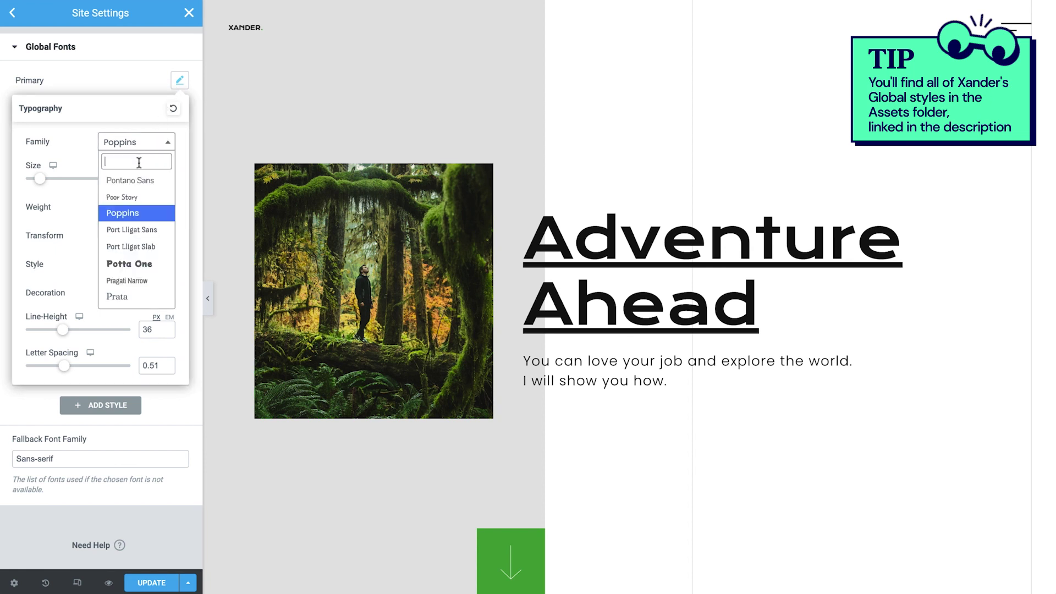
{"action": "type", "text": "krona"}
{"action": "left_click", "coordinate": [135, 197]}
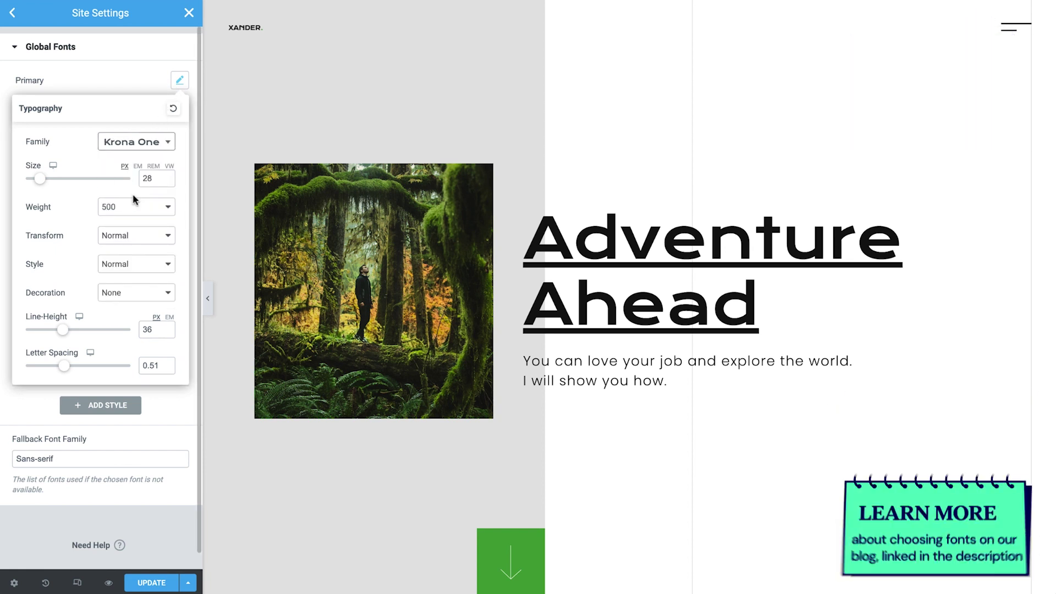
{"action": "left_click", "coordinate": [176, 83]}
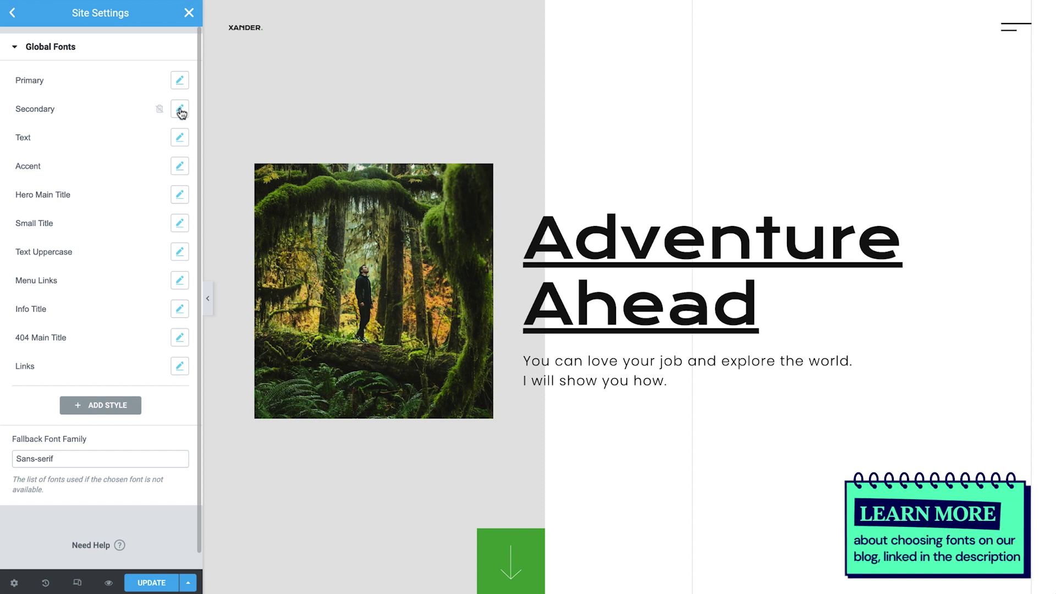
- Set the Secondary global font to the Krona One family with weight 500
{"action": "left_click", "coordinate": [179, 108]}
{"action": "left_click", "coordinate": [138, 171]}
{"action": "type", "text": "krona"}
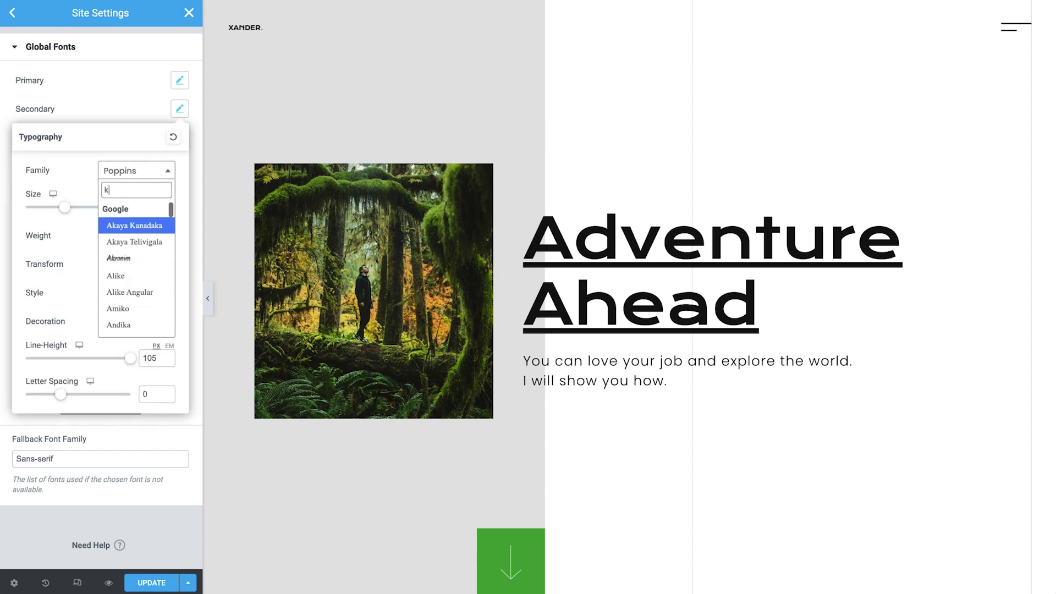
{"action": "left_click", "coordinate": [136, 224]}
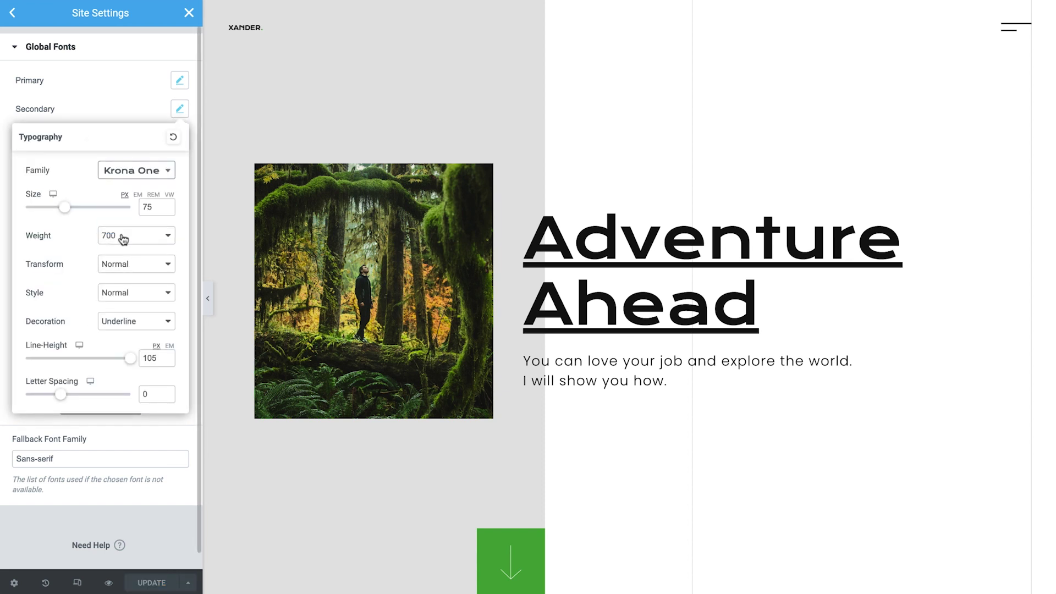
{"action": "left_click", "coordinate": [119, 236]}
{"action": "left_click", "coordinate": [122, 208]}
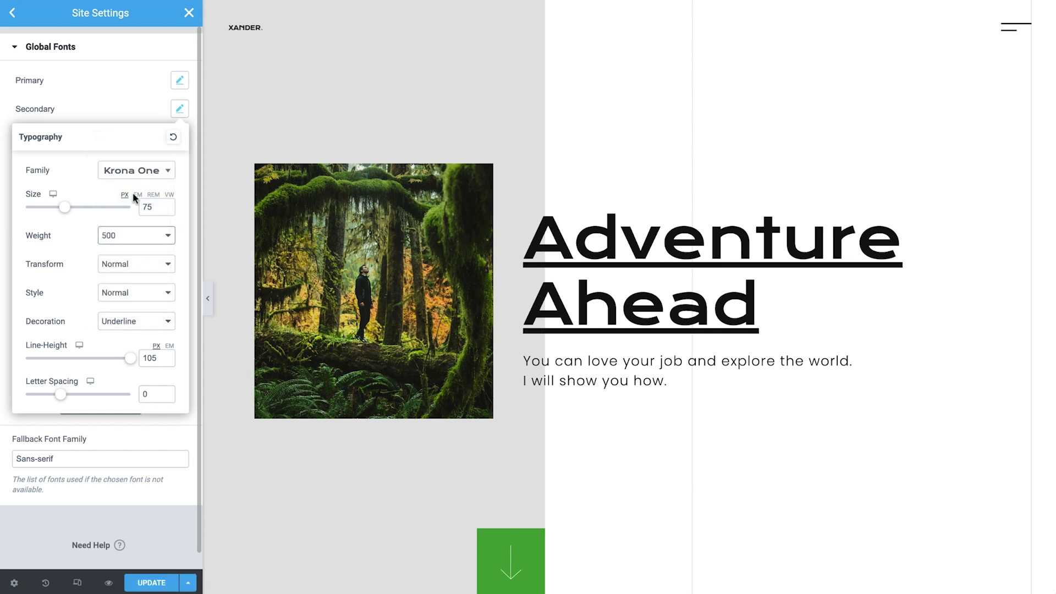
{"action": "left_click", "coordinate": [180, 109]}
- Change the font family of the Small Title global font to Krona One
{"action": "left_click", "coordinate": [180, 223]}
{"action": "left_click", "coordinate": [137, 285]}
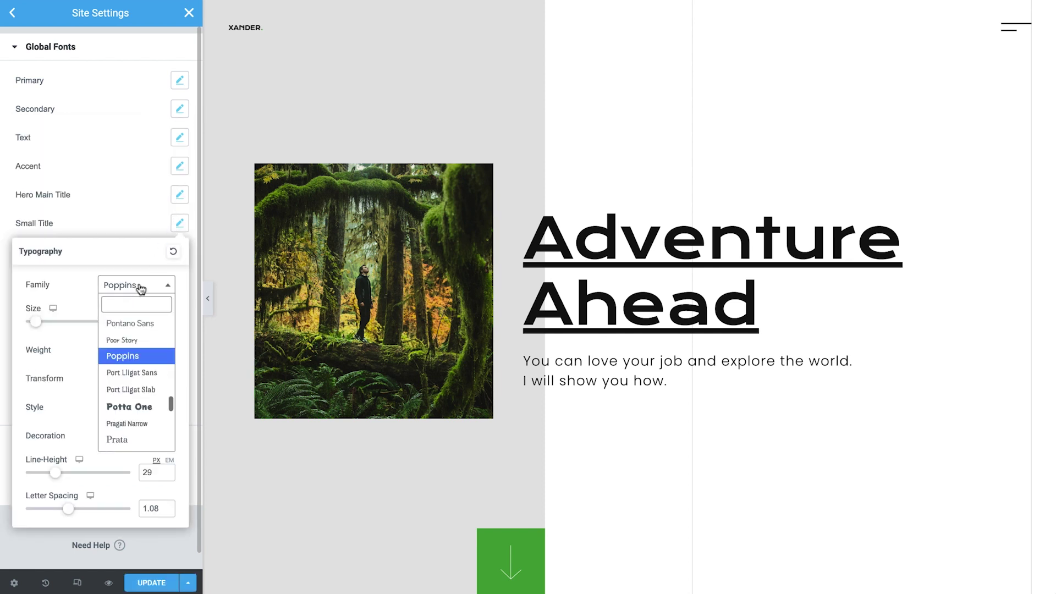
{"action": "type", "text": "krona"}
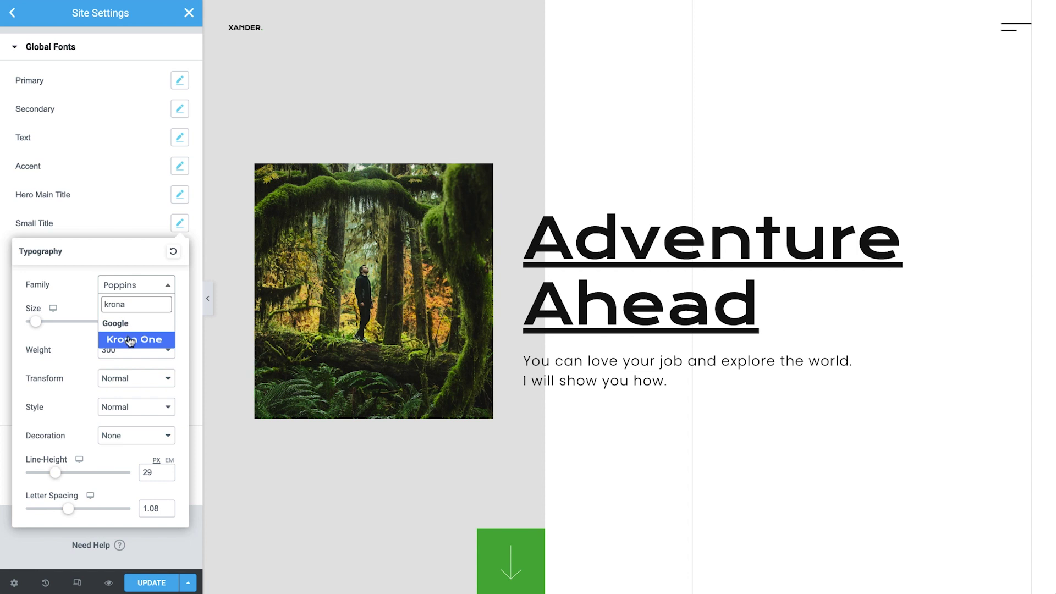
{"action": "left_click", "coordinate": [130, 341]}
{"action": "left_click", "coordinate": [180, 224]}
- Set the Menu Links global font to the Krona One family with weight 500
{"action": "left_click", "coordinate": [179, 280]}
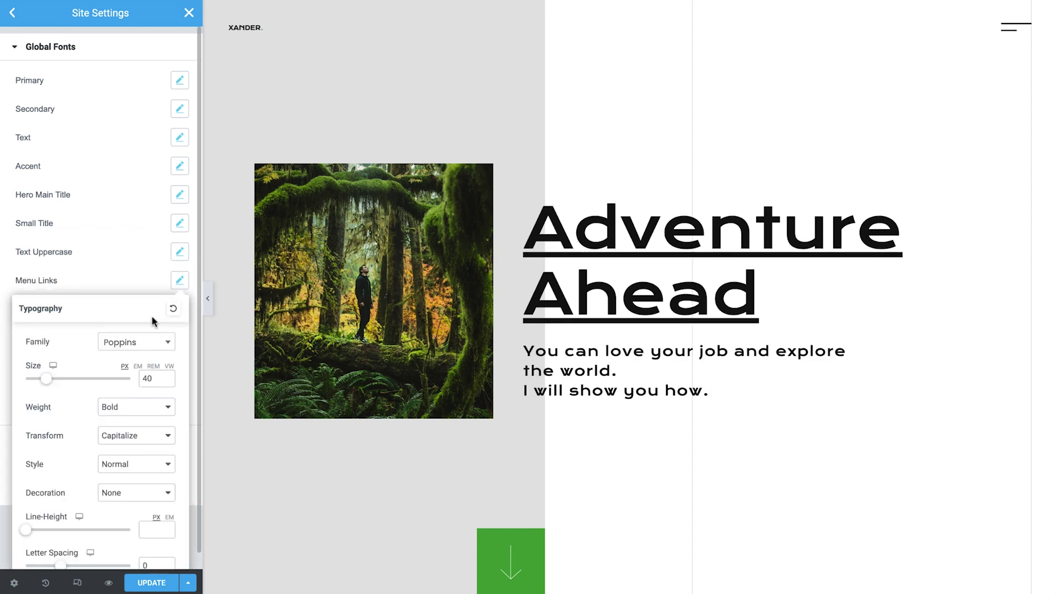
{"action": "left_click", "coordinate": [139, 341]}
{"action": "type", "text": "krona"}
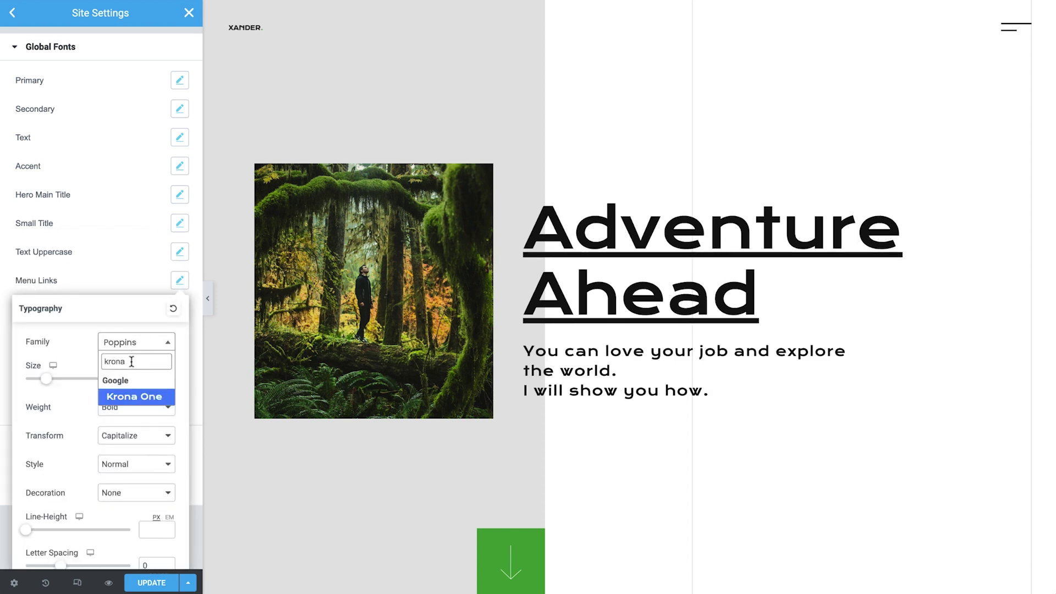
{"action": "left_click", "coordinate": [131, 397]}
{"action": "left_click", "coordinate": [126, 406]}
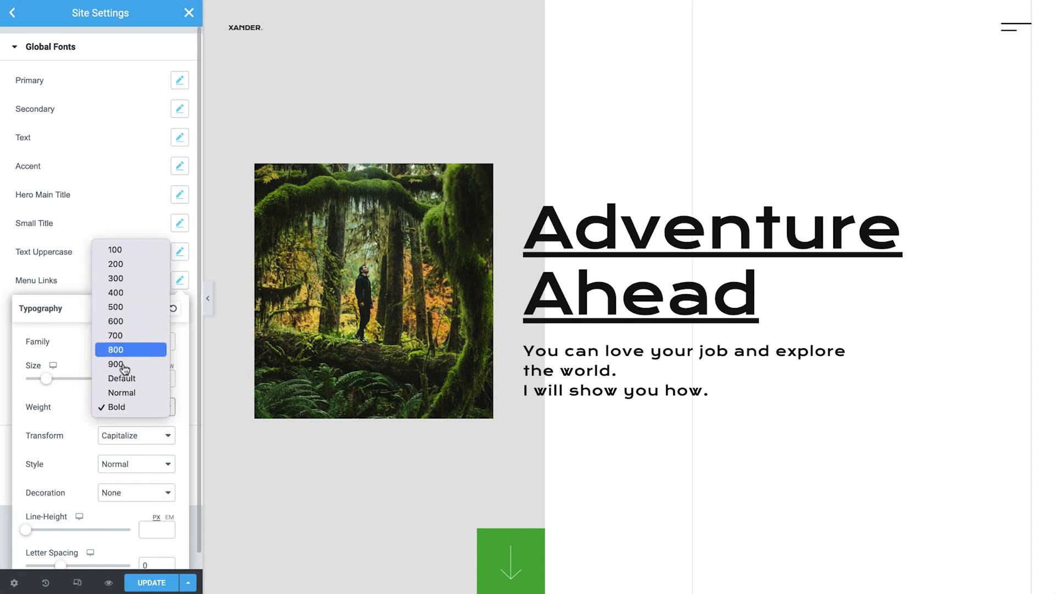
{"action": "left_click", "coordinate": [131, 308]}
{"action": "left_click", "coordinate": [179, 281]}
- Set the Info Title global font to the Krona One family with weight 600
{"action": "left_click", "coordinate": [179, 313]}
{"action": "left_click", "coordinate": [132, 369]}
{"action": "type", "text": "krona"}
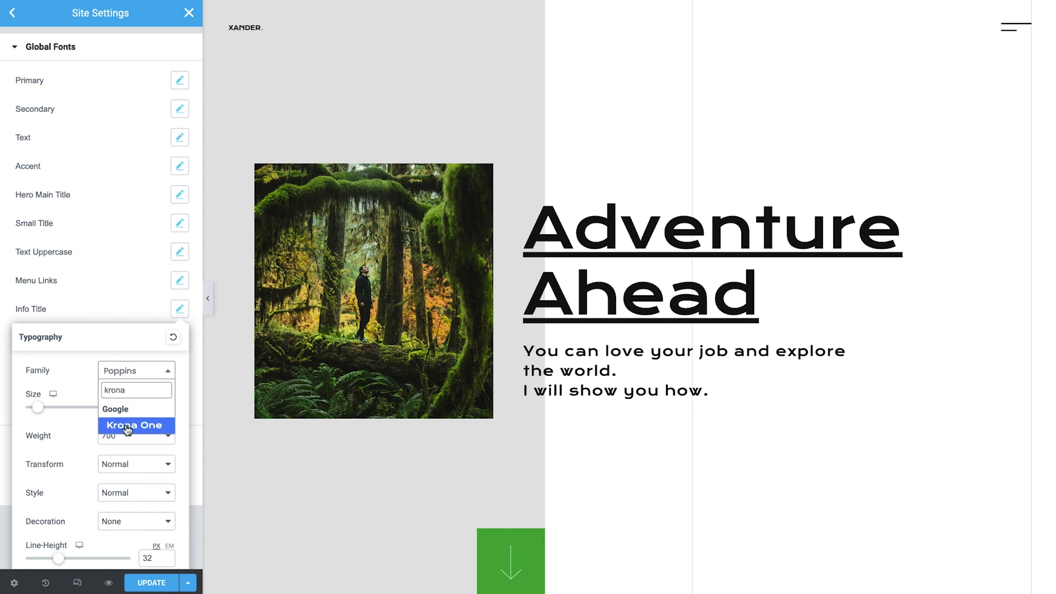
{"action": "left_click", "coordinate": [129, 443]}
{"action": "left_click", "coordinate": [126, 435]}
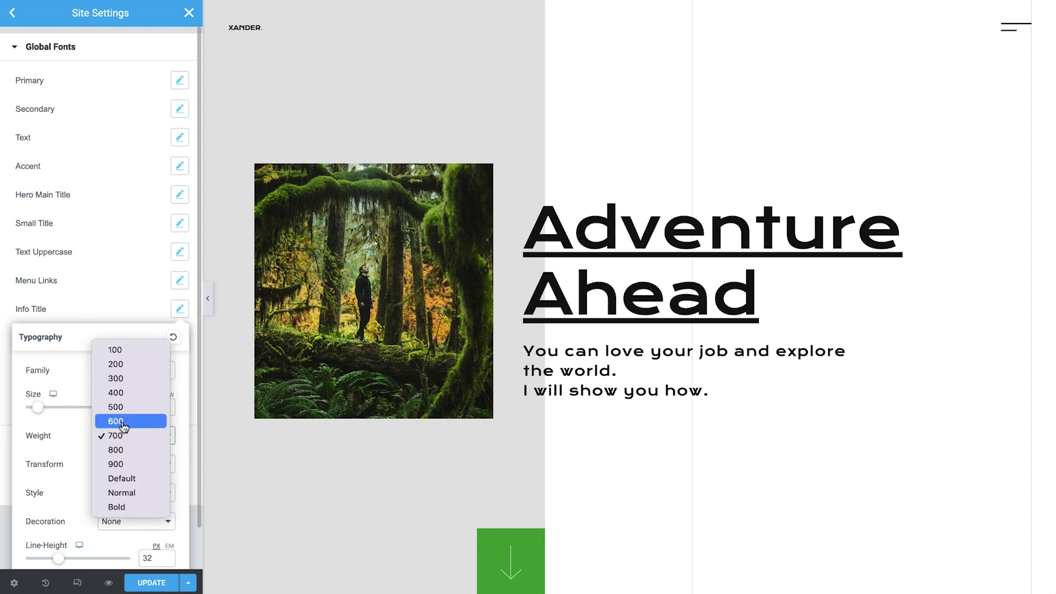
{"action": "left_click", "coordinate": [123, 422]}
{"action": "left_click", "coordinate": [180, 311]}
- Change the font family of the 404 Main Title global font to Krona One
{"action": "left_click", "coordinate": [179, 337]}
{"action": "left_click", "coordinate": [143, 399]}
{"action": "type", "text": "krona"}
{"action": "left_click", "coordinate": [127, 454]}
{"action": "left_click", "coordinate": [176, 338]}
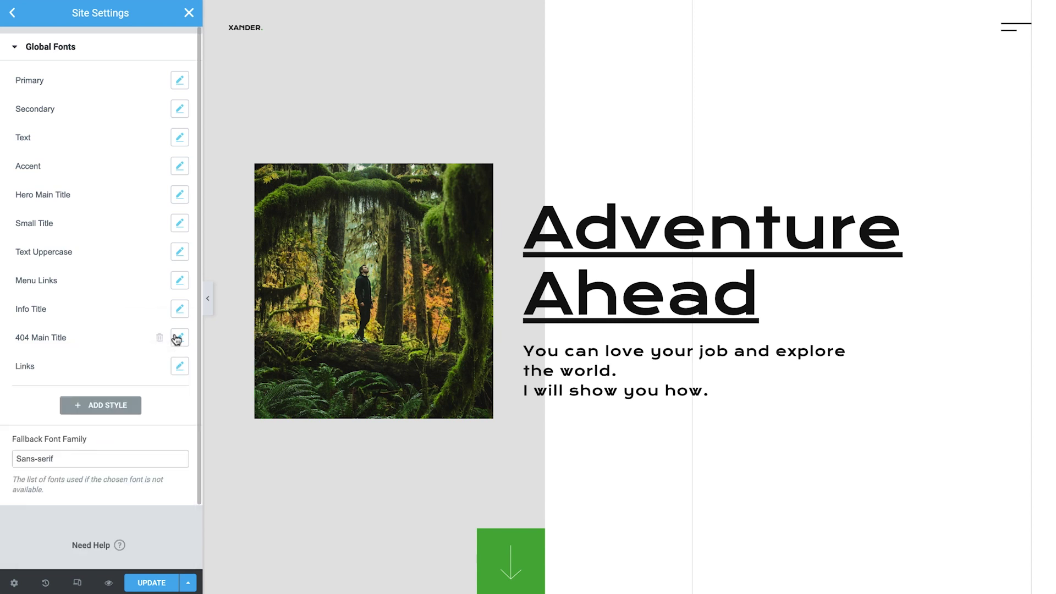
- Set the Links global font to the Krona One family with weight 500 and save the site settings
{"action": "left_click", "coordinate": [180, 366]}
{"action": "left_click", "coordinate": [135, 429]}
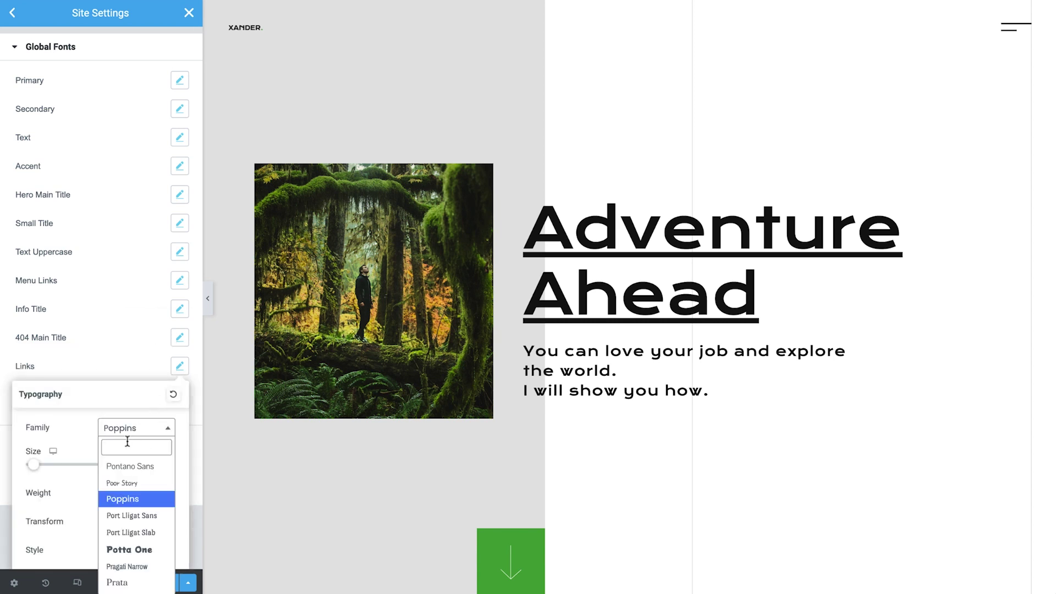
{"action": "type", "text": "krona"}
{"action": "left_click", "coordinate": [132, 482]}
{"action": "left_click", "coordinate": [120, 493]}
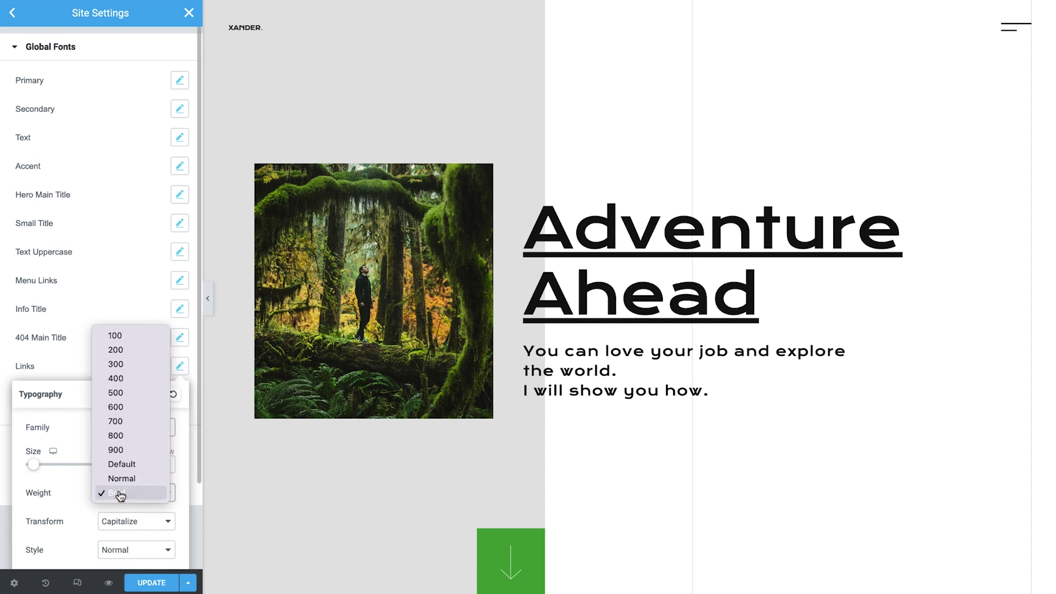
{"action": "left_click", "coordinate": [139, 394]}
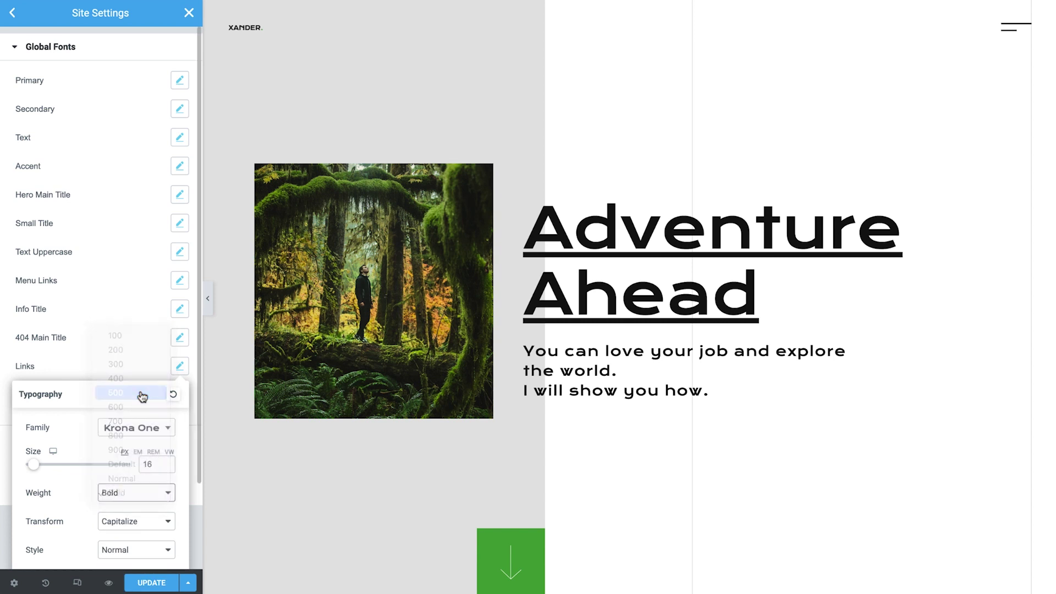
{"action": "left_click", "coordinate": [180, 368]}
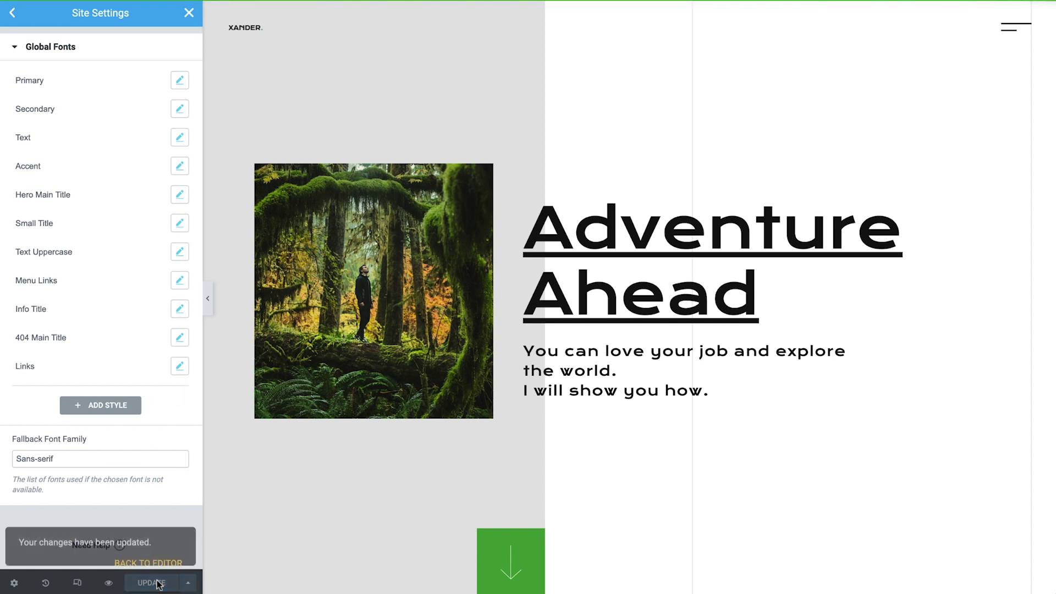
- Return to the page editor and review the fonts on the Home page down to the My Latest Adventures section
{"action": "left_click", "coordinate": [155, 545]}
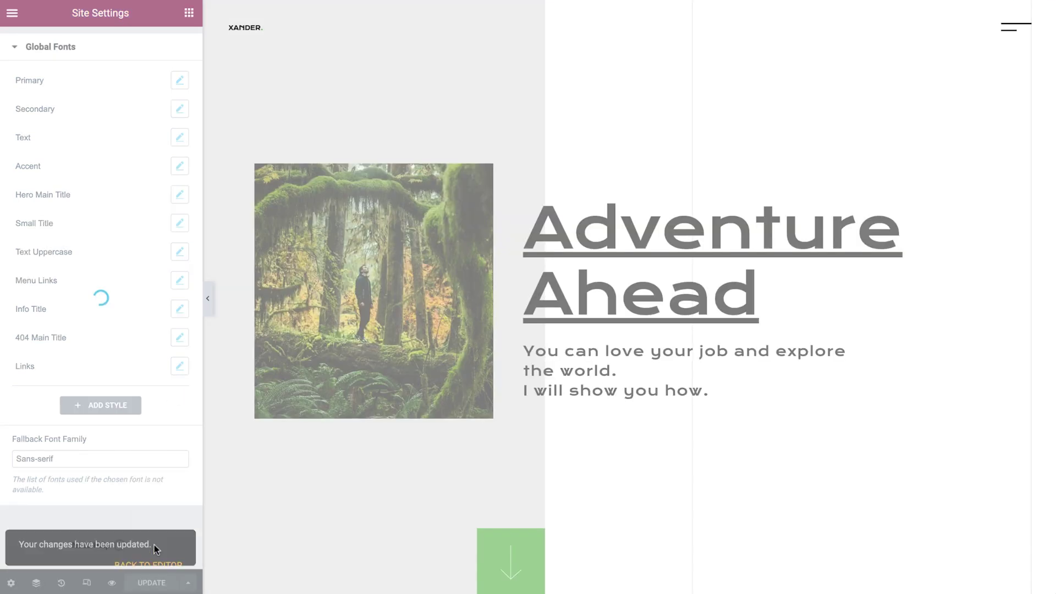
{"action": "scroll", "coordinate": [230, 506], "scroll_direction": "down", "scroll_amount": 1}
{"action": "scroll", "coordinate": [230, 507], "scroll_direction": "down", "scroll_amount": 6}
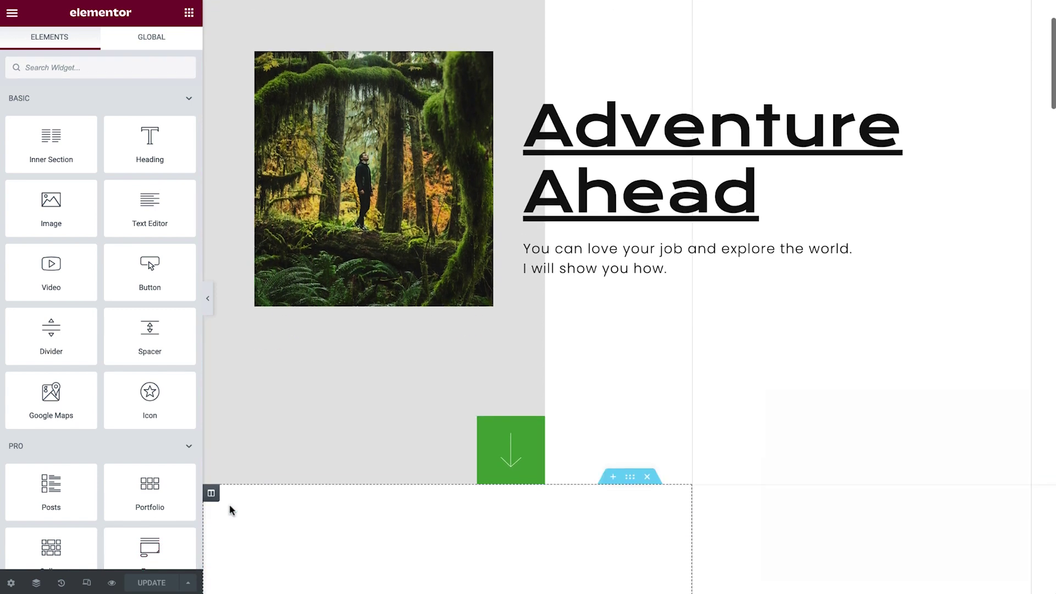
{"action": "scroll", "coordinate": [229, 506], "scroll_direction": "down", "scroll_amount": 6}
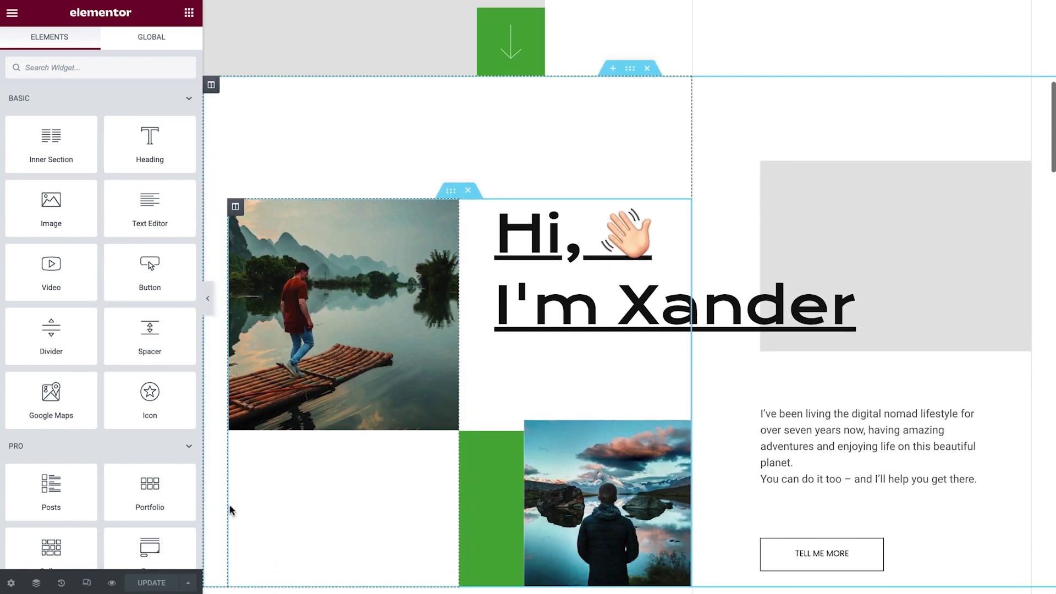
{"action": "scroll", "coordinate": [230, 510], "scroll_direction": "down", "scroll_amount": 5}
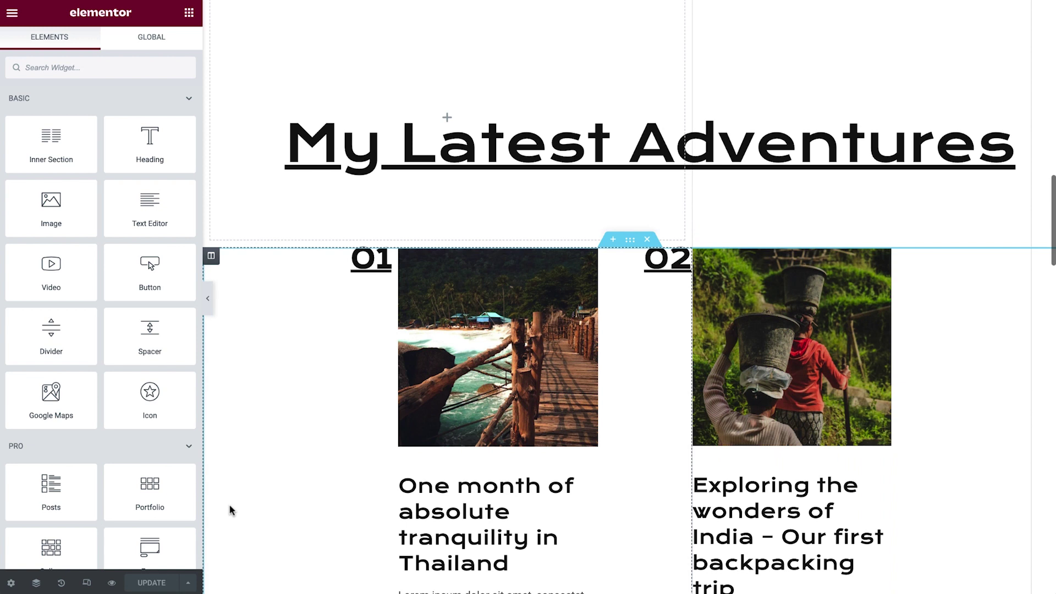
- Find the Who Am I page with Finder and open it in the editor
{"action": "key", "text": "ctrl+e"}
{"action": "type", "text": "who"}
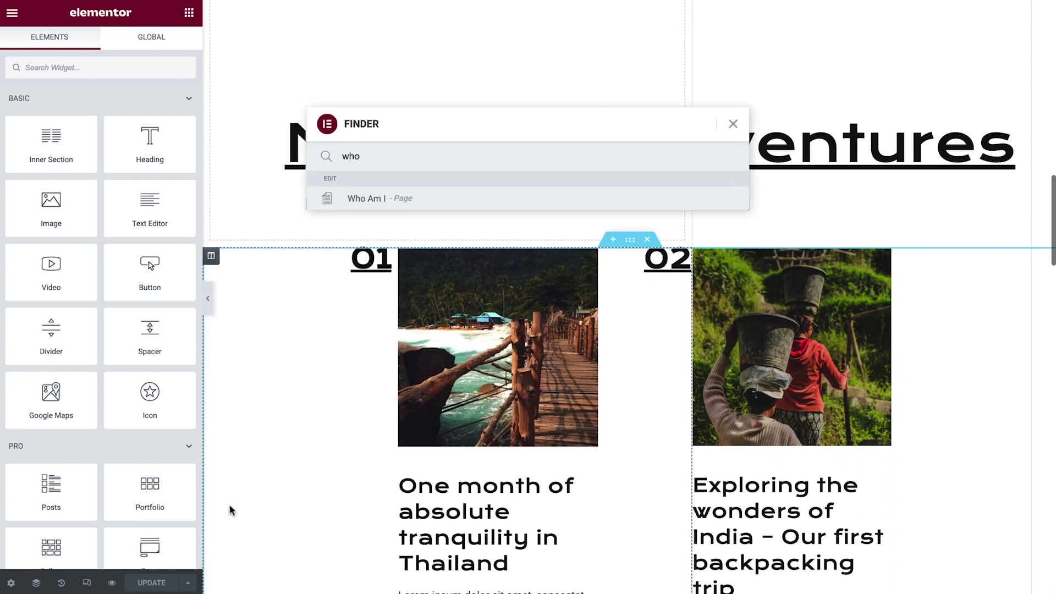
{"action": "left_click", "coordinate": [411, 199]}
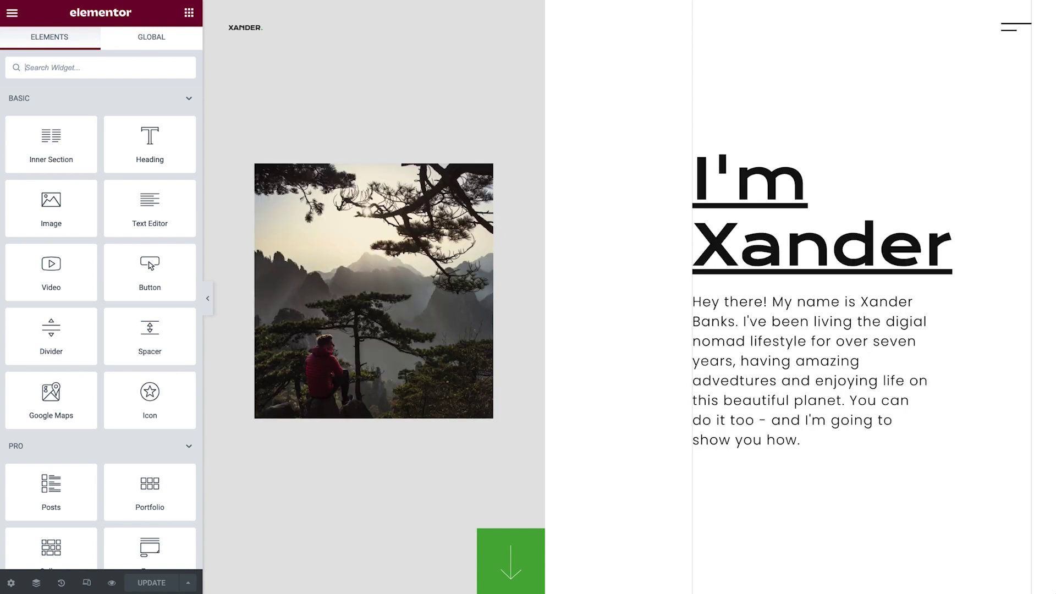
- Find the Let's talk page with Finder and open it in the editor
{"action": "key", "text": "ctrl+e"}
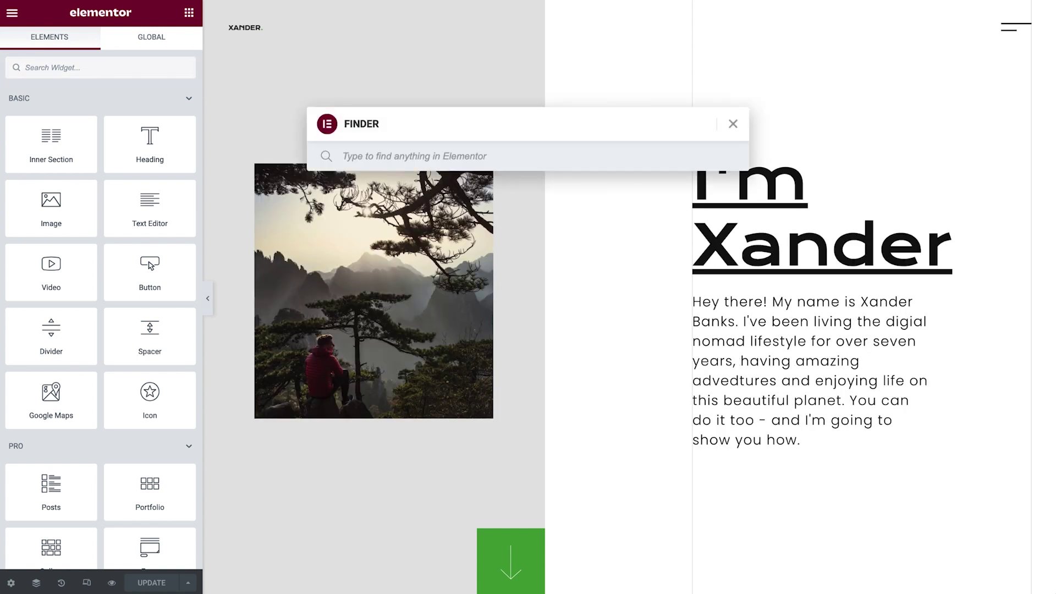
{"action": "type", "text": "let"}
{"action": "key", "text": "Return"}
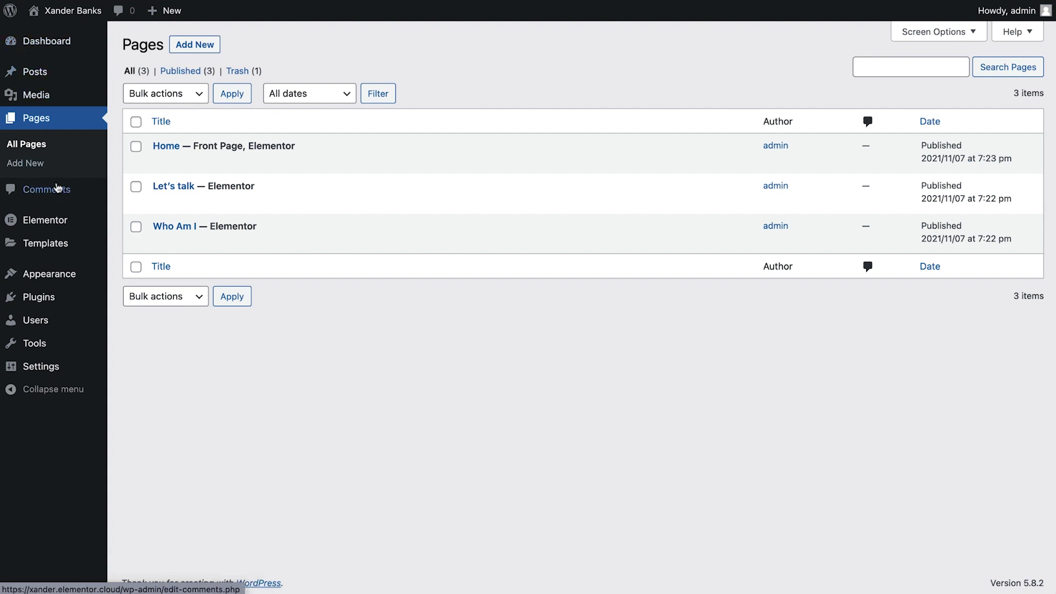
- Go to the Theme Builder from the WordPress dashboard and switch to its new visual version
{"action": "mouse_move", "coordinate": [62, 242]}
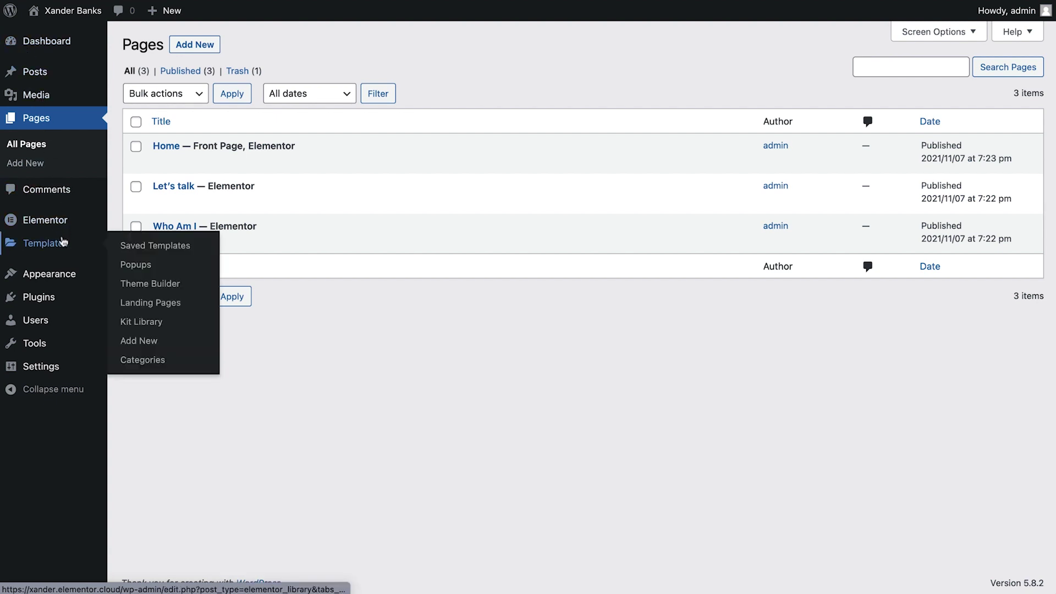
{"action": "left_click", "coordinate": [144, 285]}
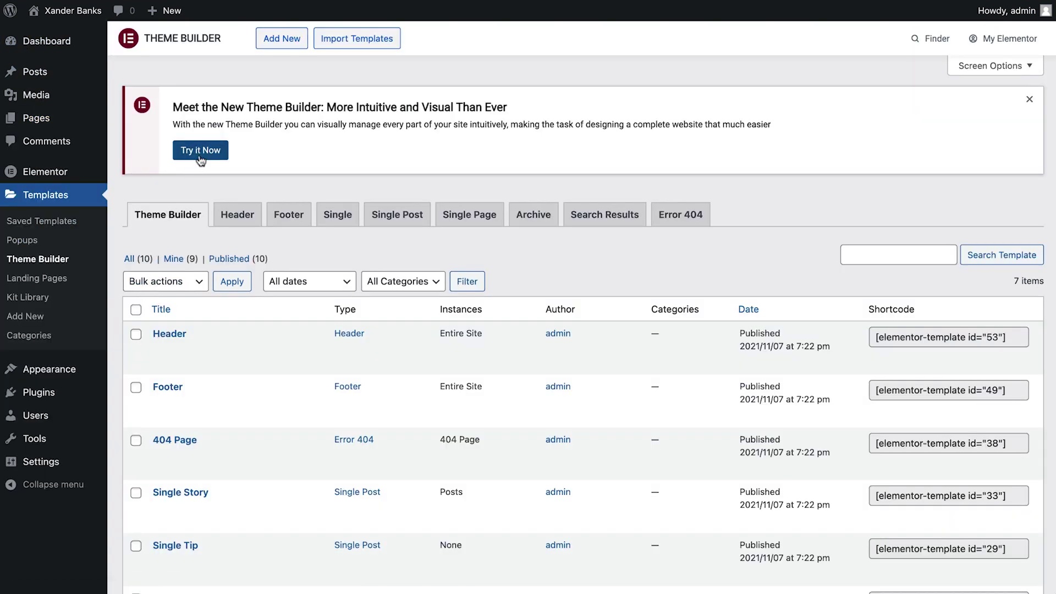
{"action": "left_click", "coordinate": [219, 150]}
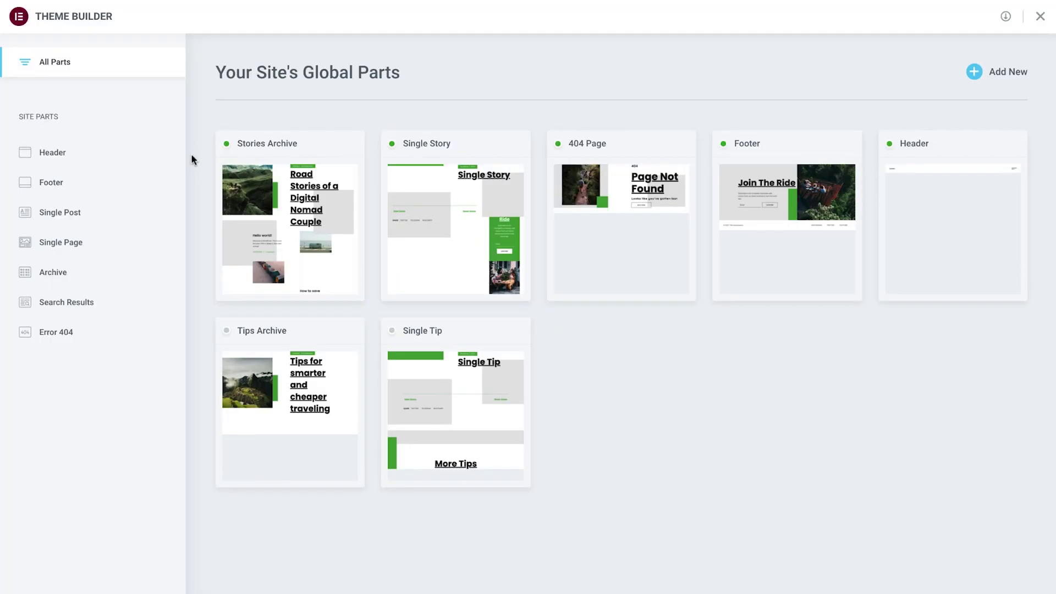
- Look through the site's Header, Footer and Single Post templates in the Theme Builder
{"action": "left_click", "coordinate": [53, 152]}
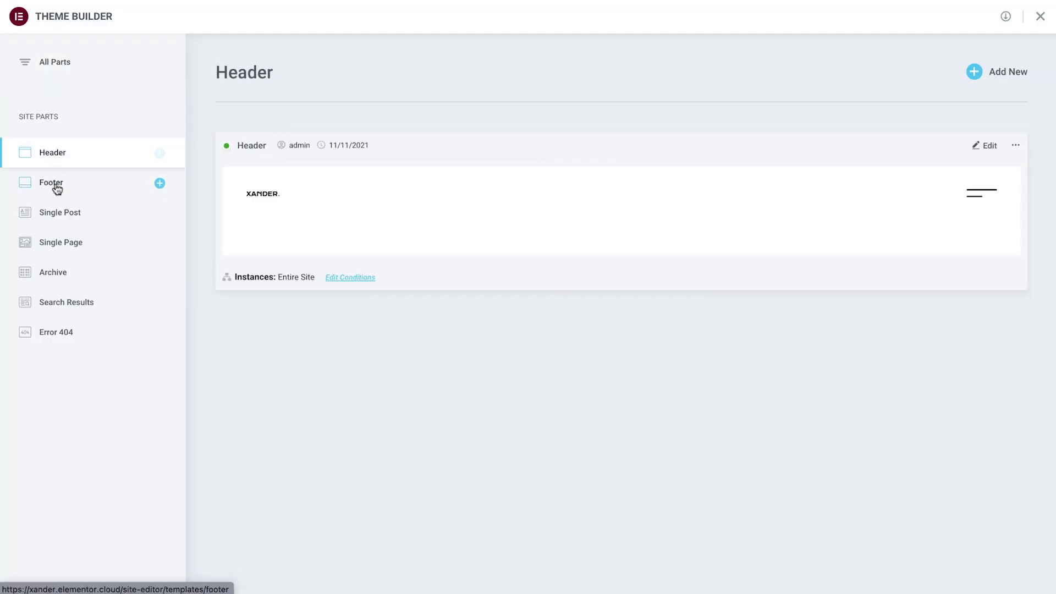
{"action": "left_click", "coordinate": [54, 184]}
{"action": "left_click", "coordinate": [63, 213]}
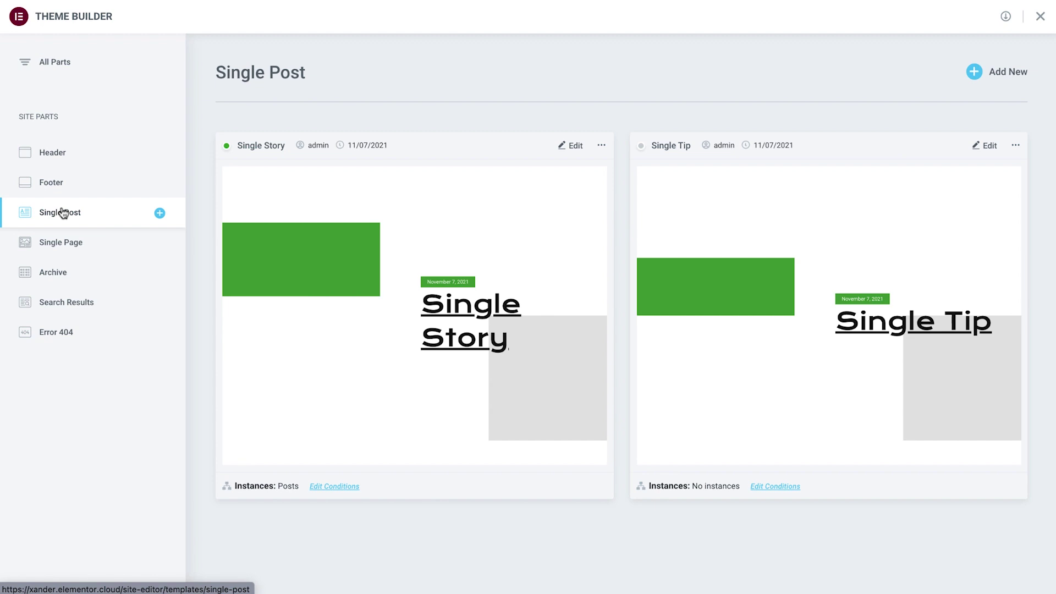